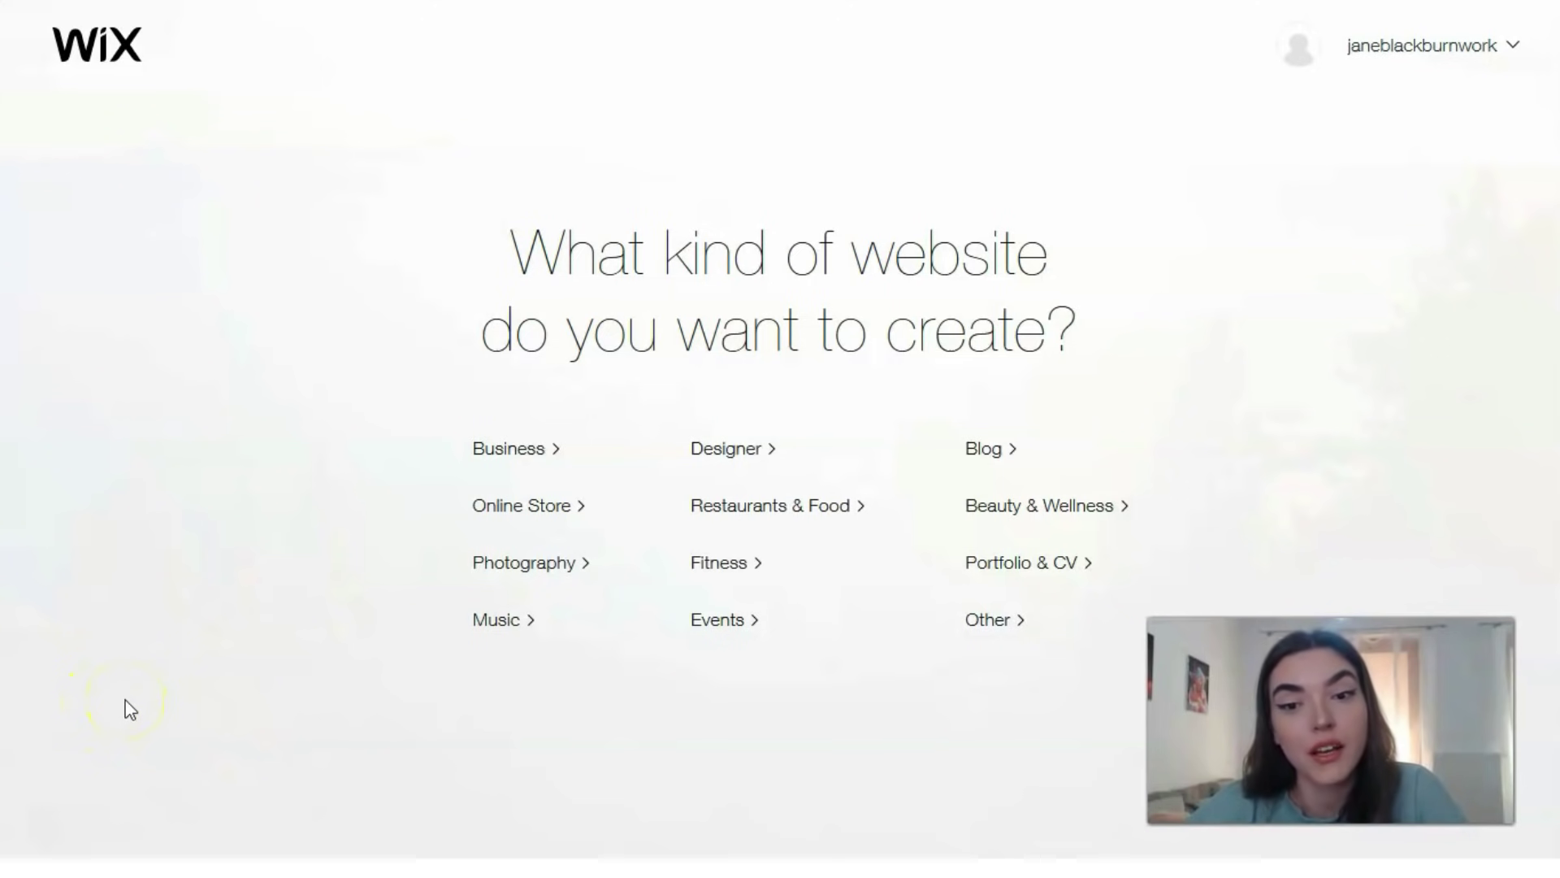
Step: Choose Portfolio & CV as the kind of website to create
click(140, 705)
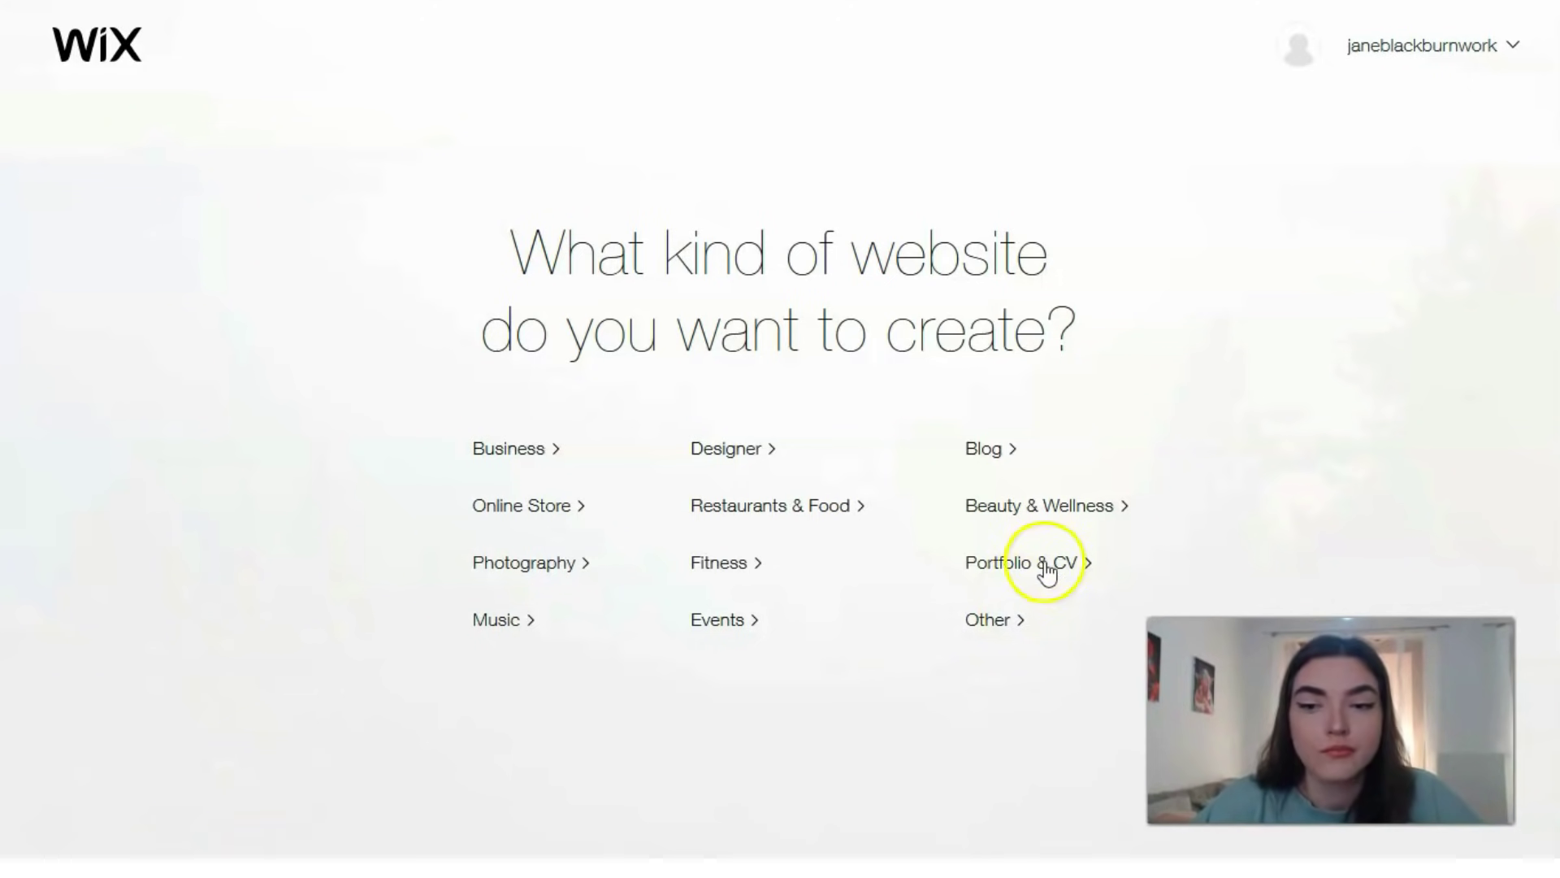
click(1016, 564)
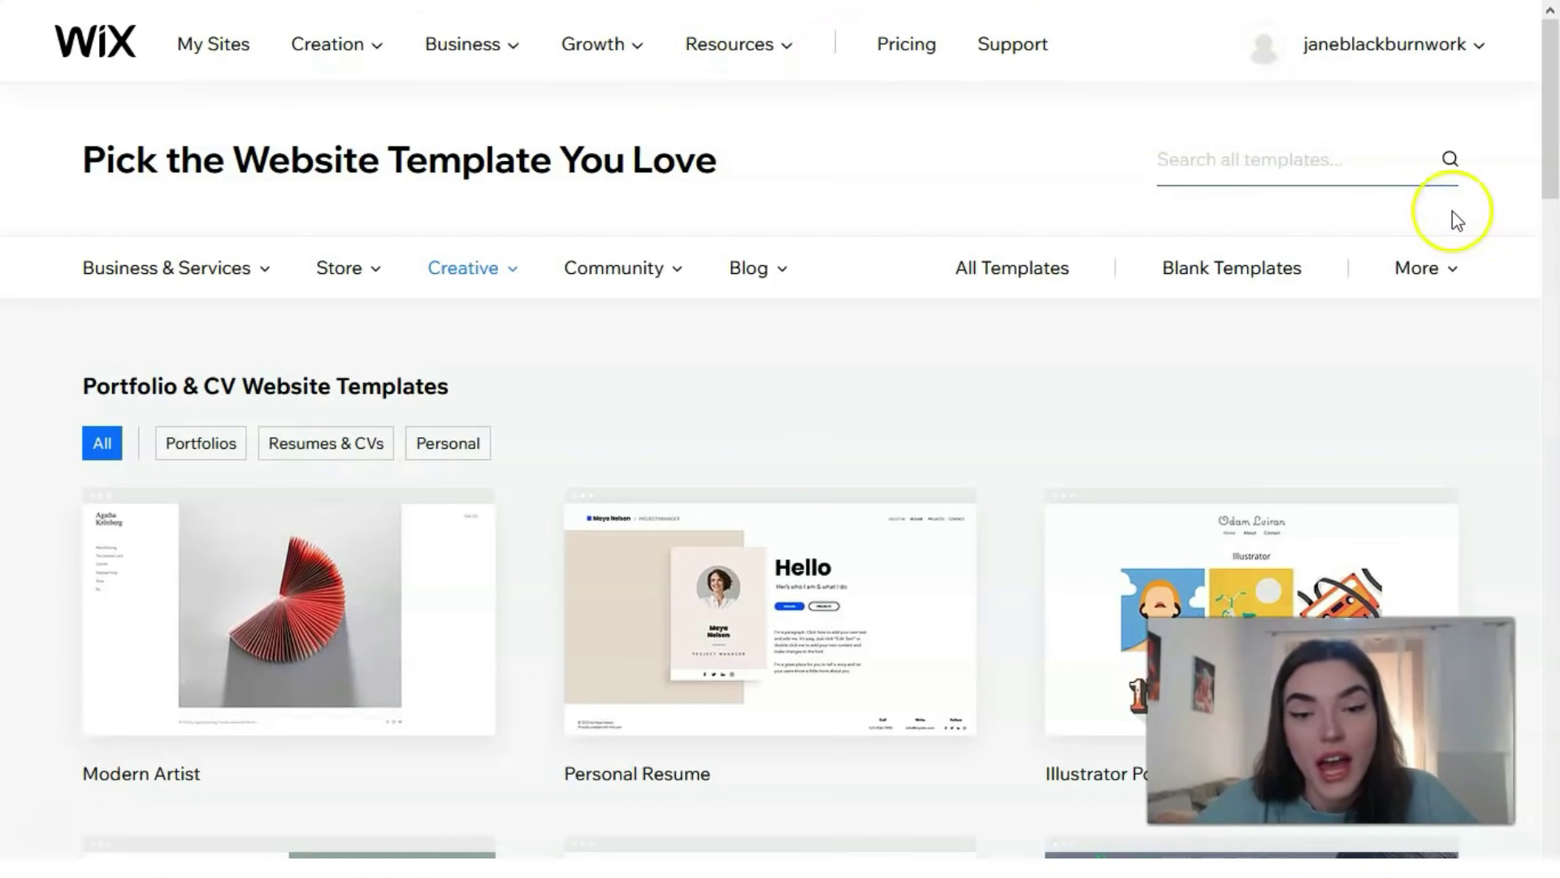
Step: Browse the first page of Portfolio & CV website templates for a suitable design
mouse_move(822, 553)
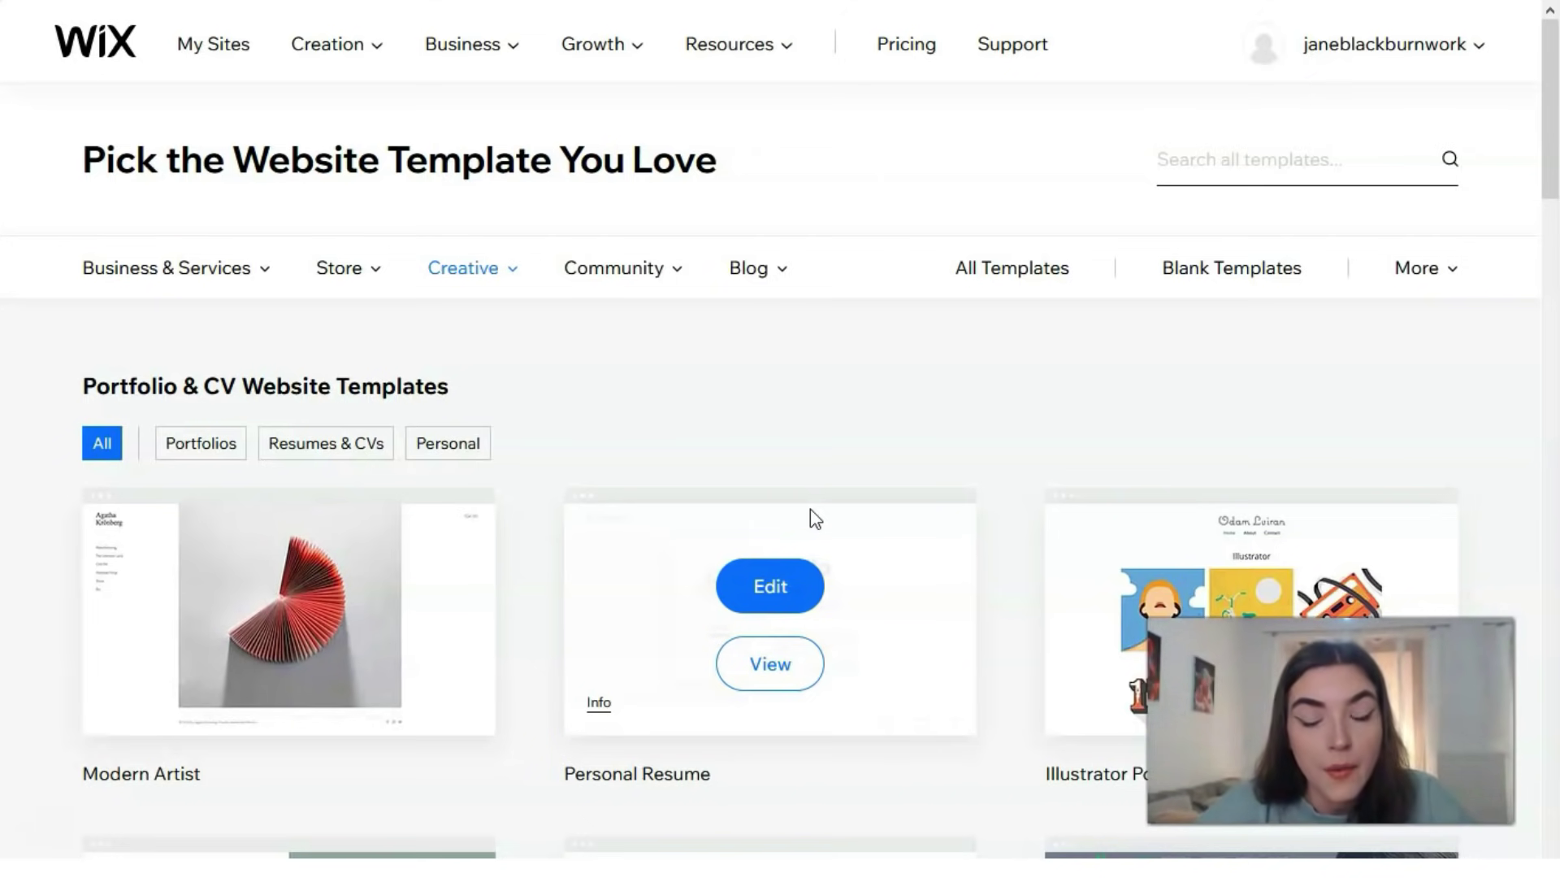
scroll(811, 509, down, 3)
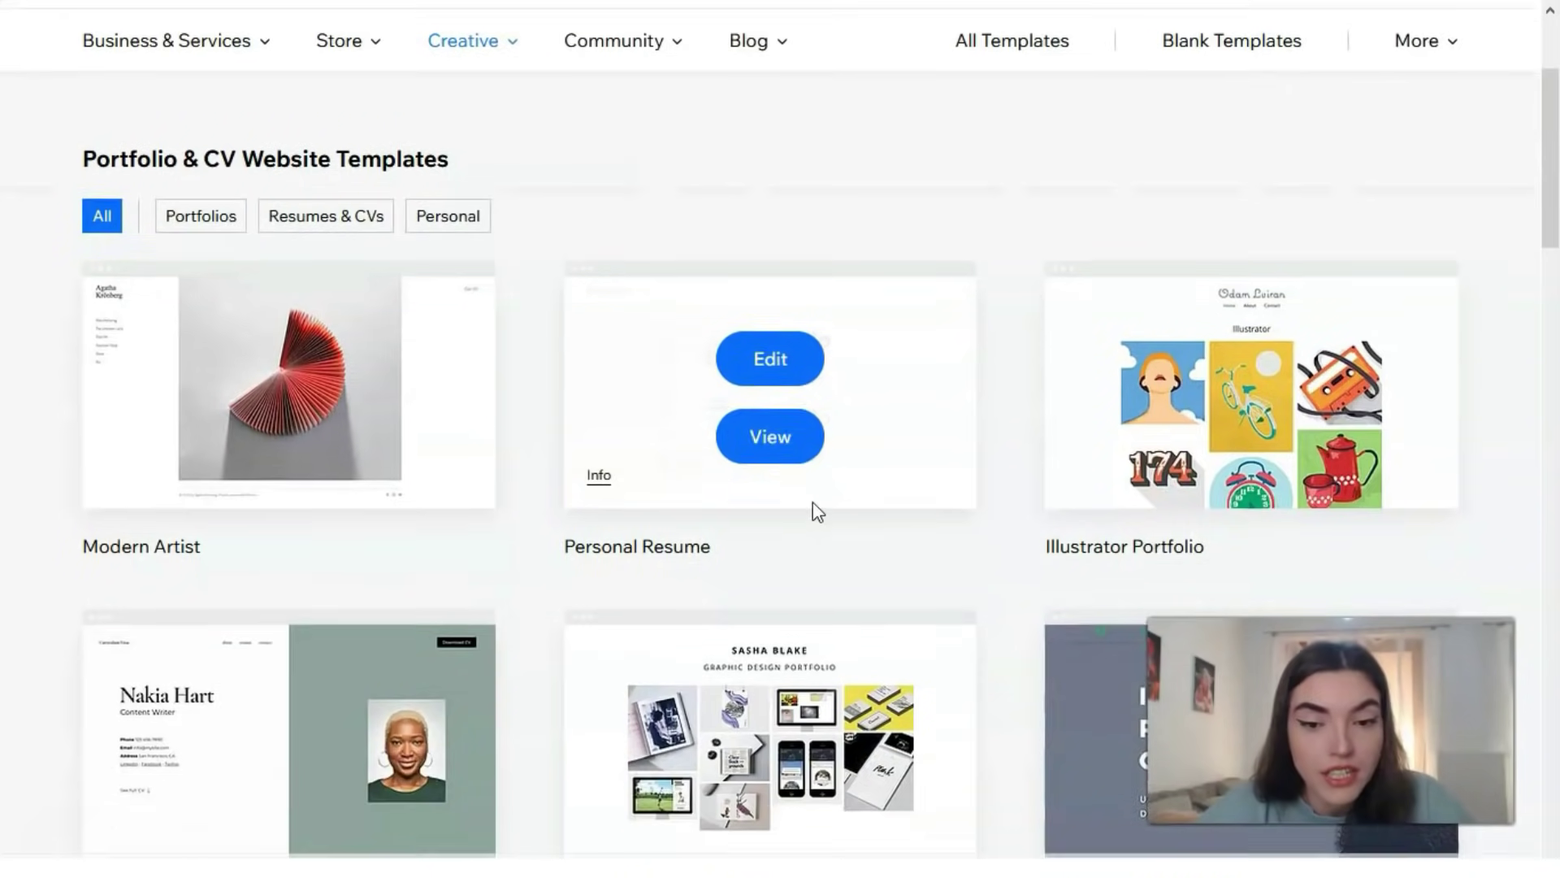
scroll(813, 508, down, 1)
scroll(817, 507, down, 5)
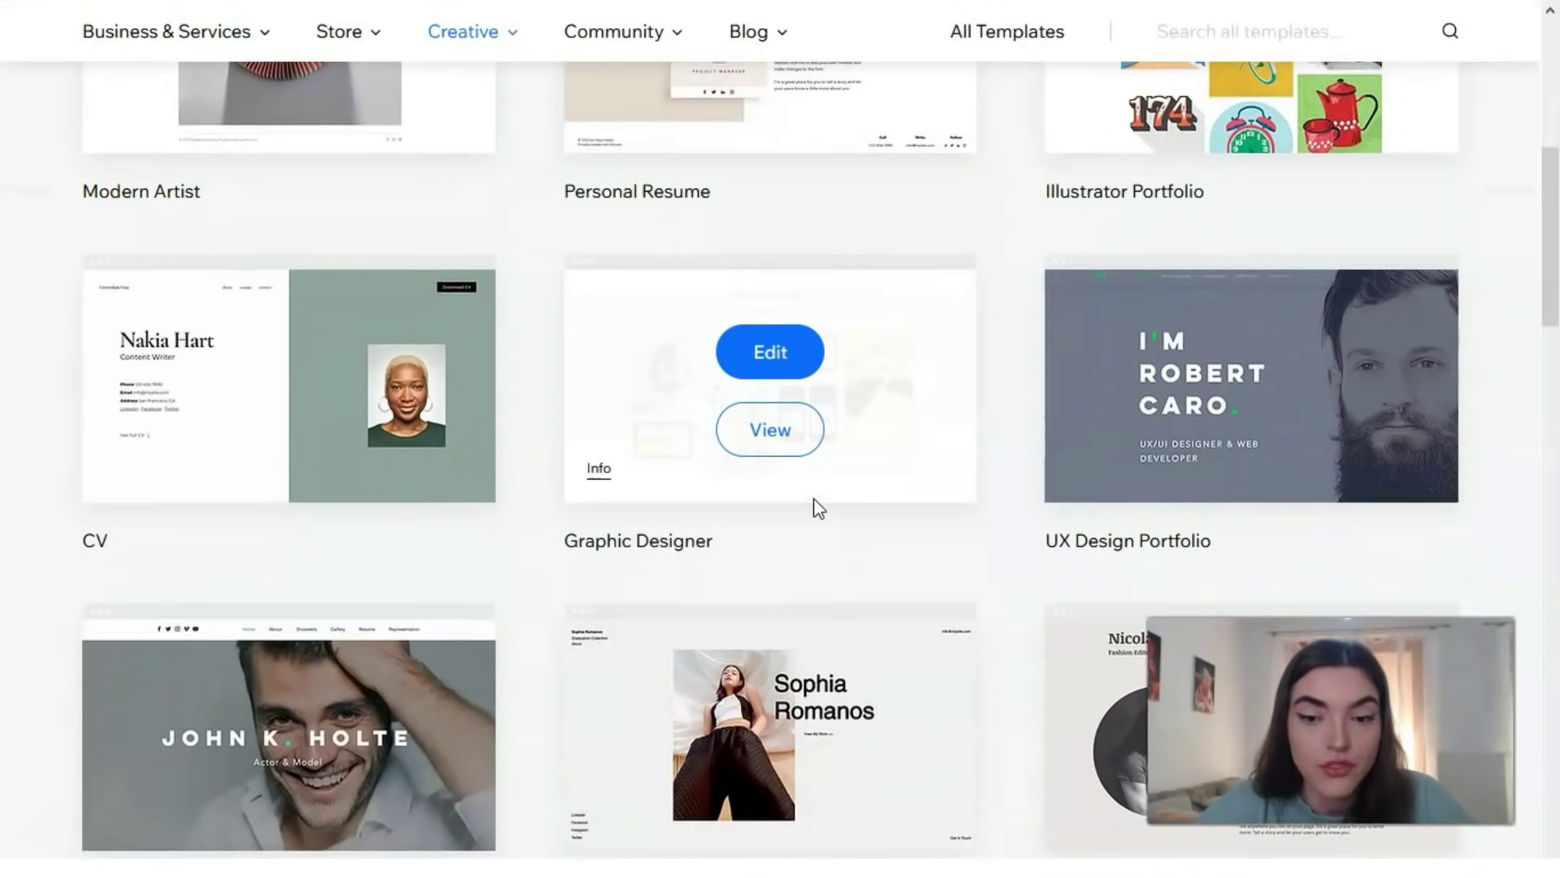
scroll(818, 508, down, 1)
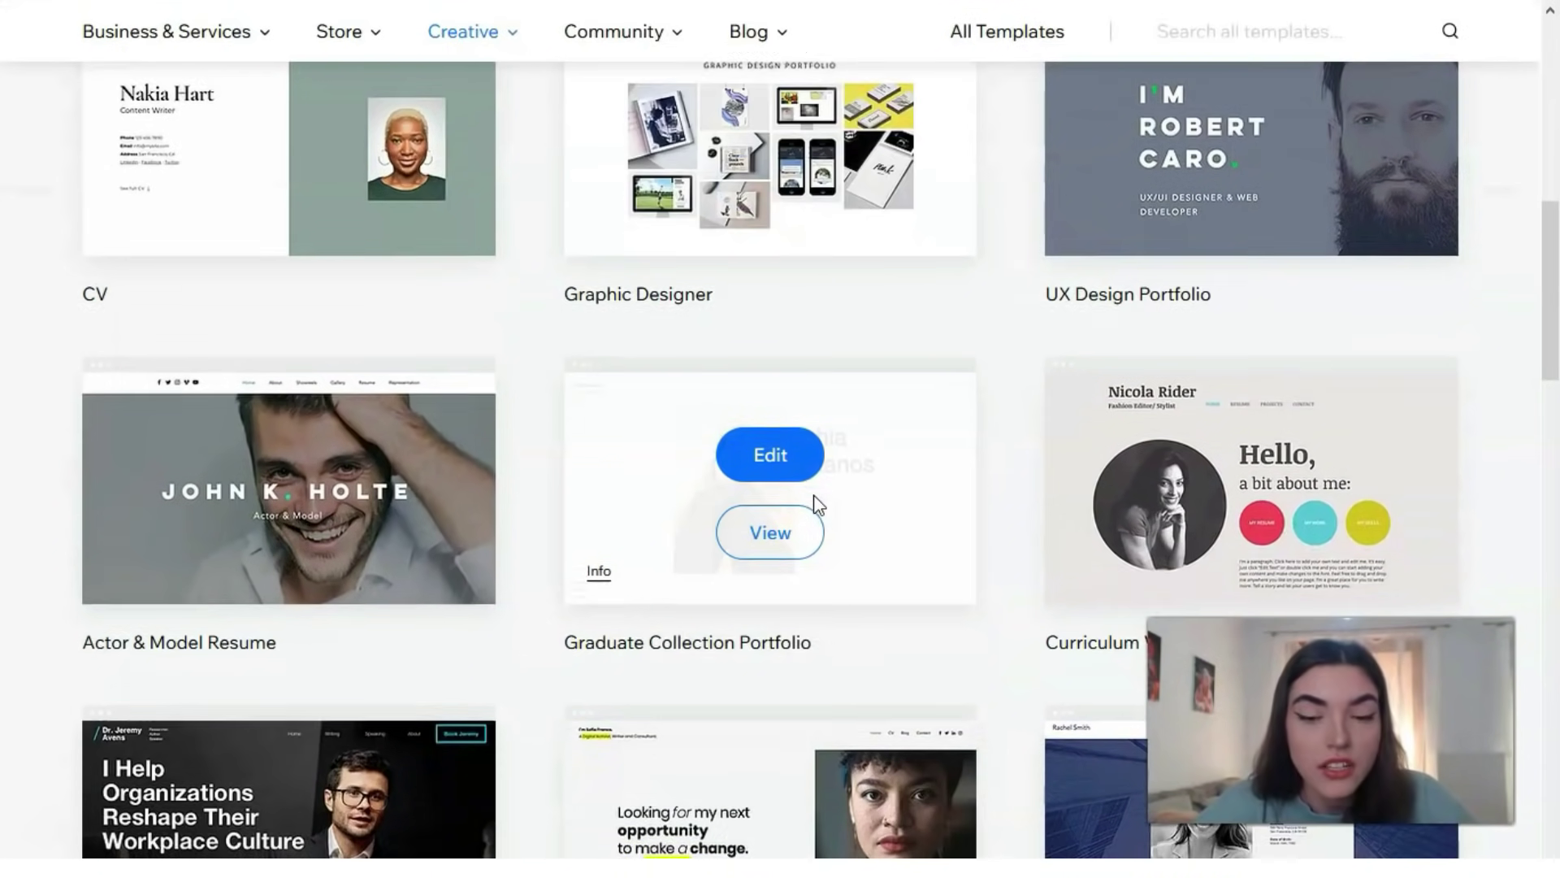
scroll(814, 498, down, 2)
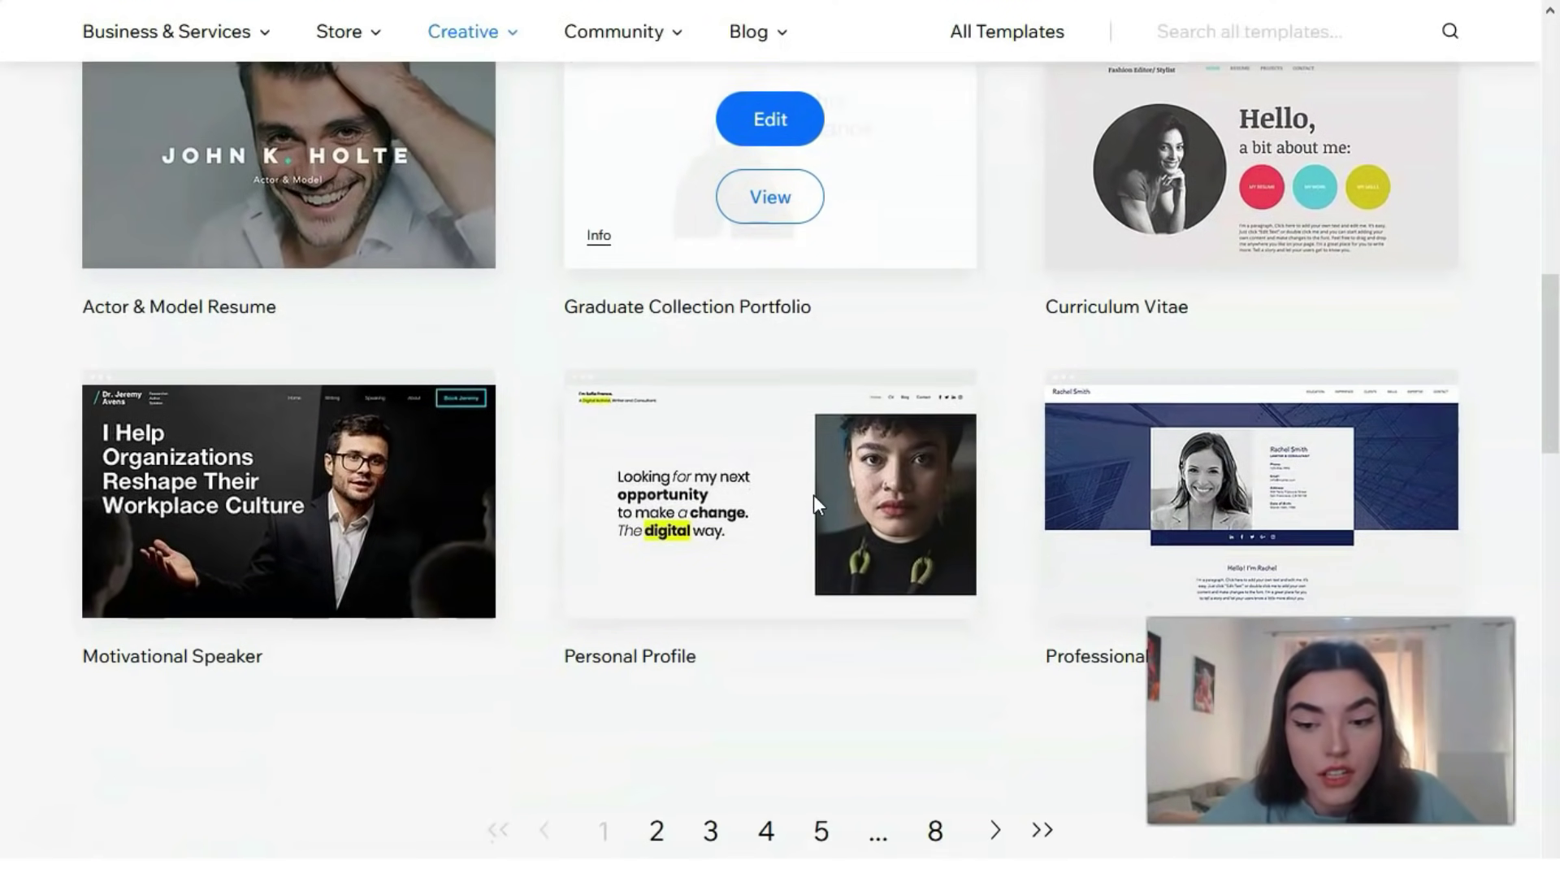
scroll(817, 505, down, 2)
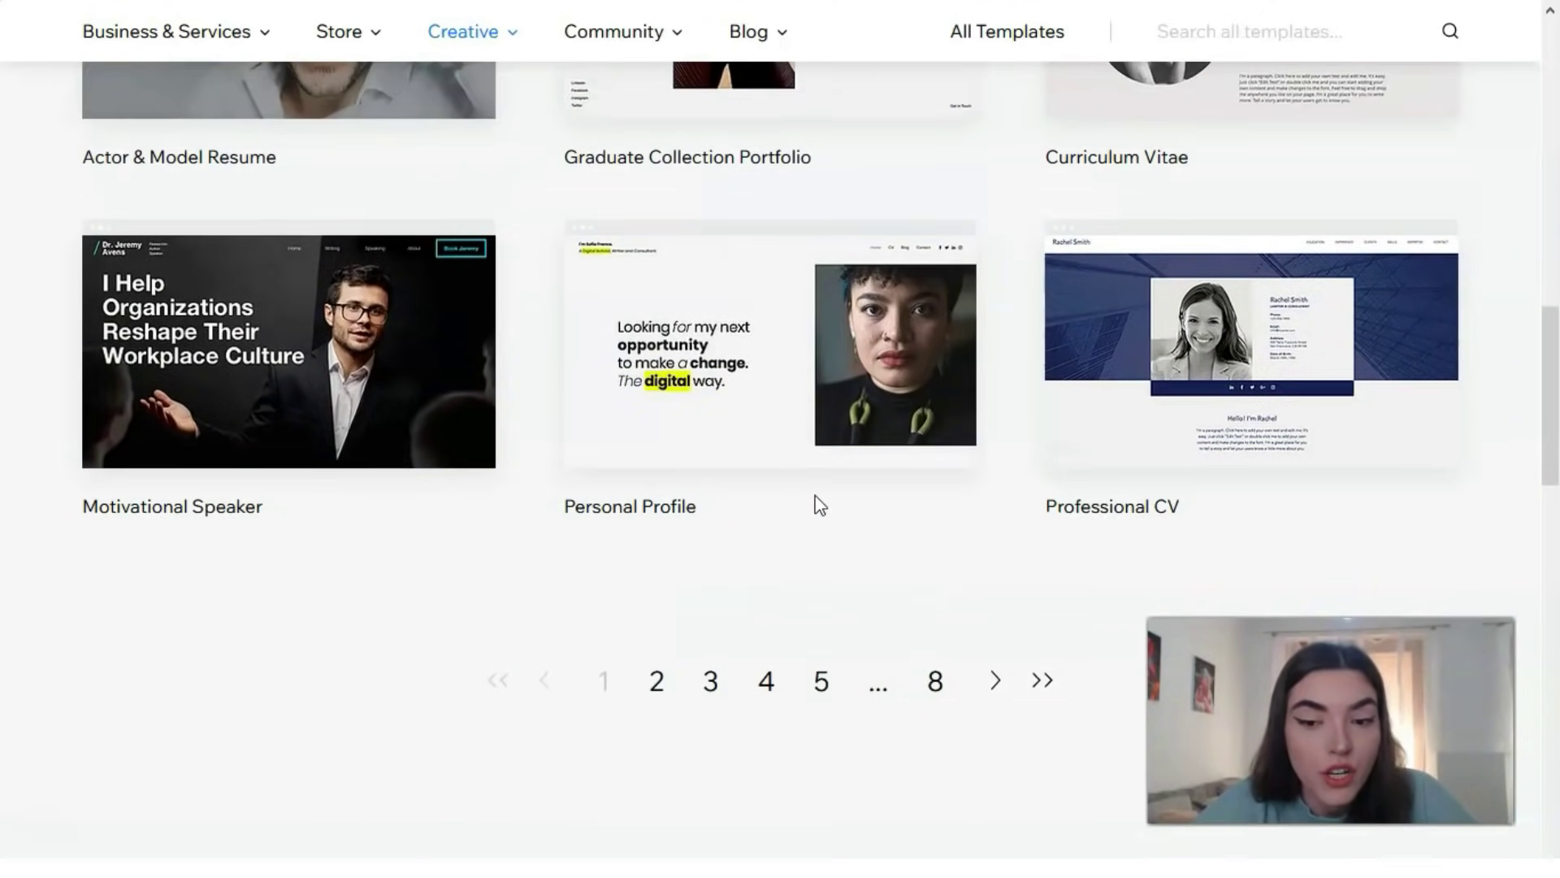
scroll(820, 504, up, 3)
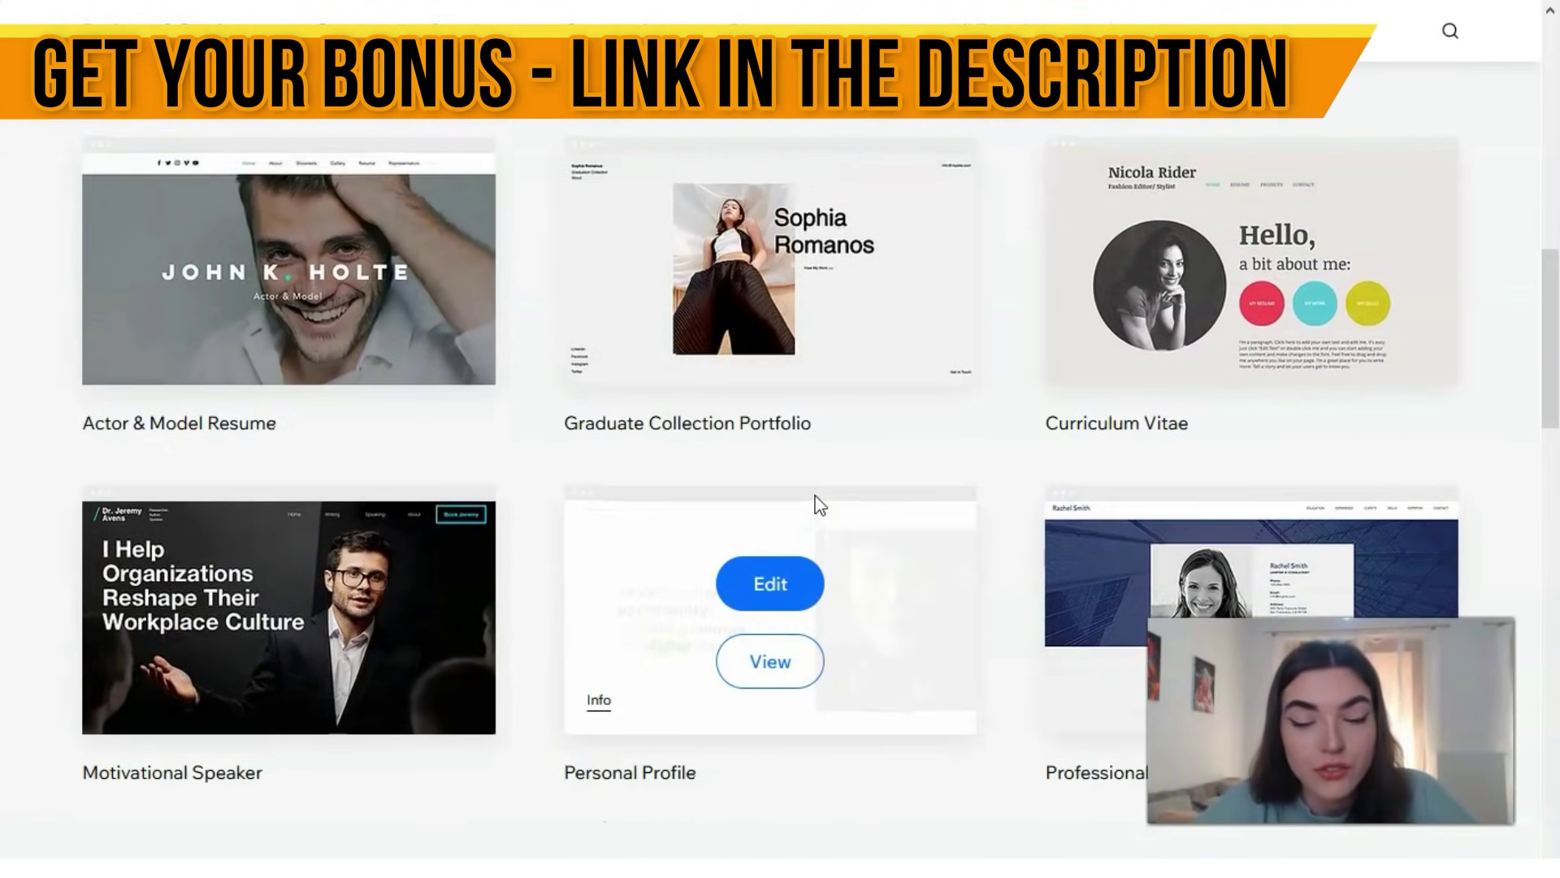
scroll(820, 506, up, 4)
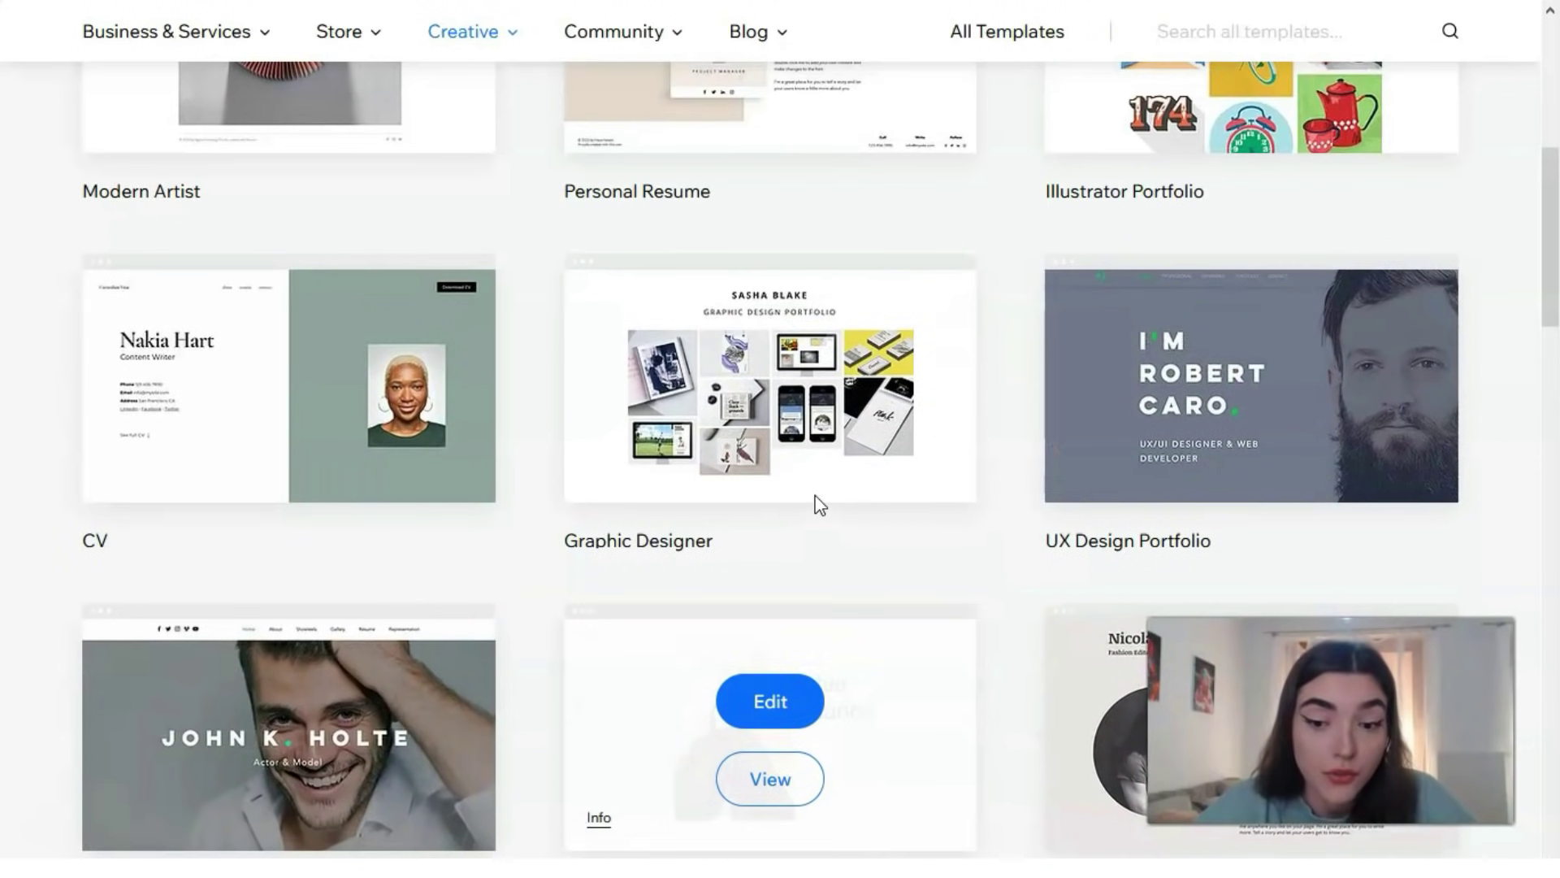
click(766, 490)
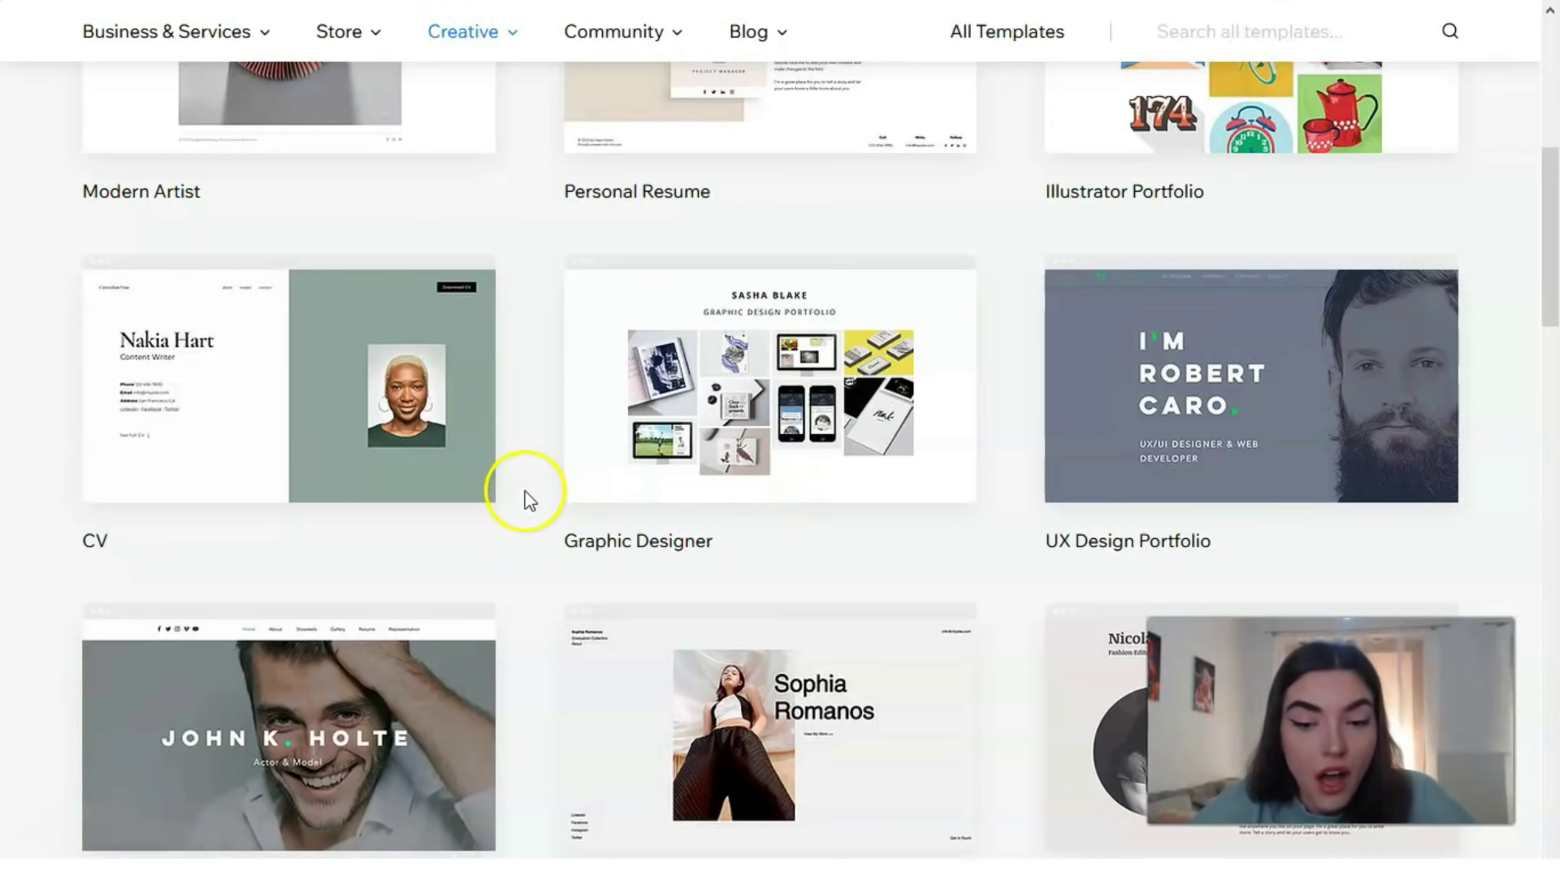
scroll(528, 491, up, 3)
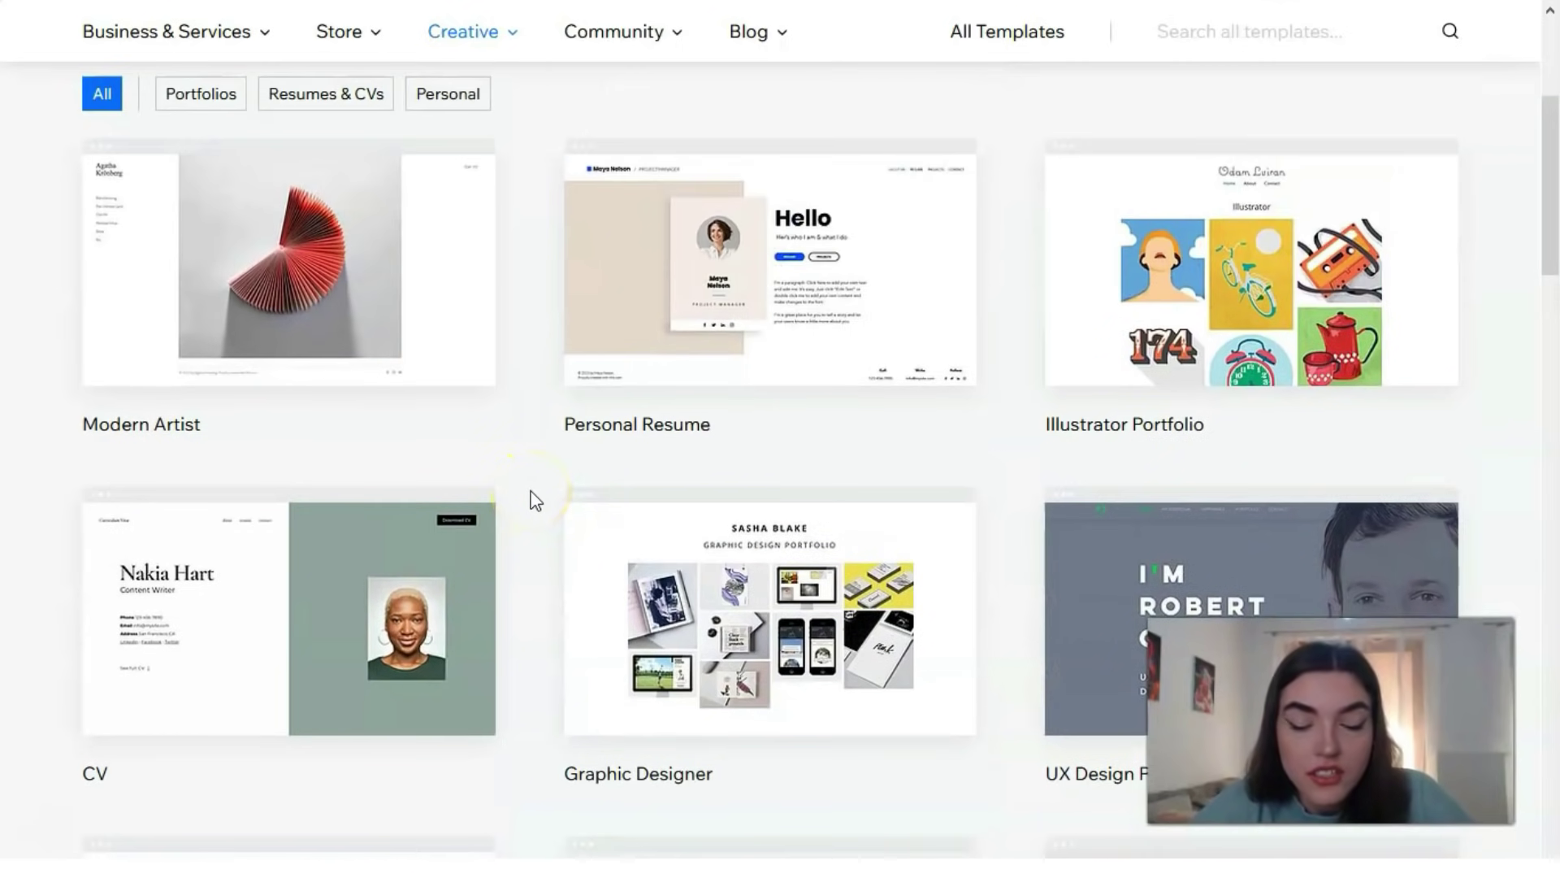
scroll(536, 500, up, 2)
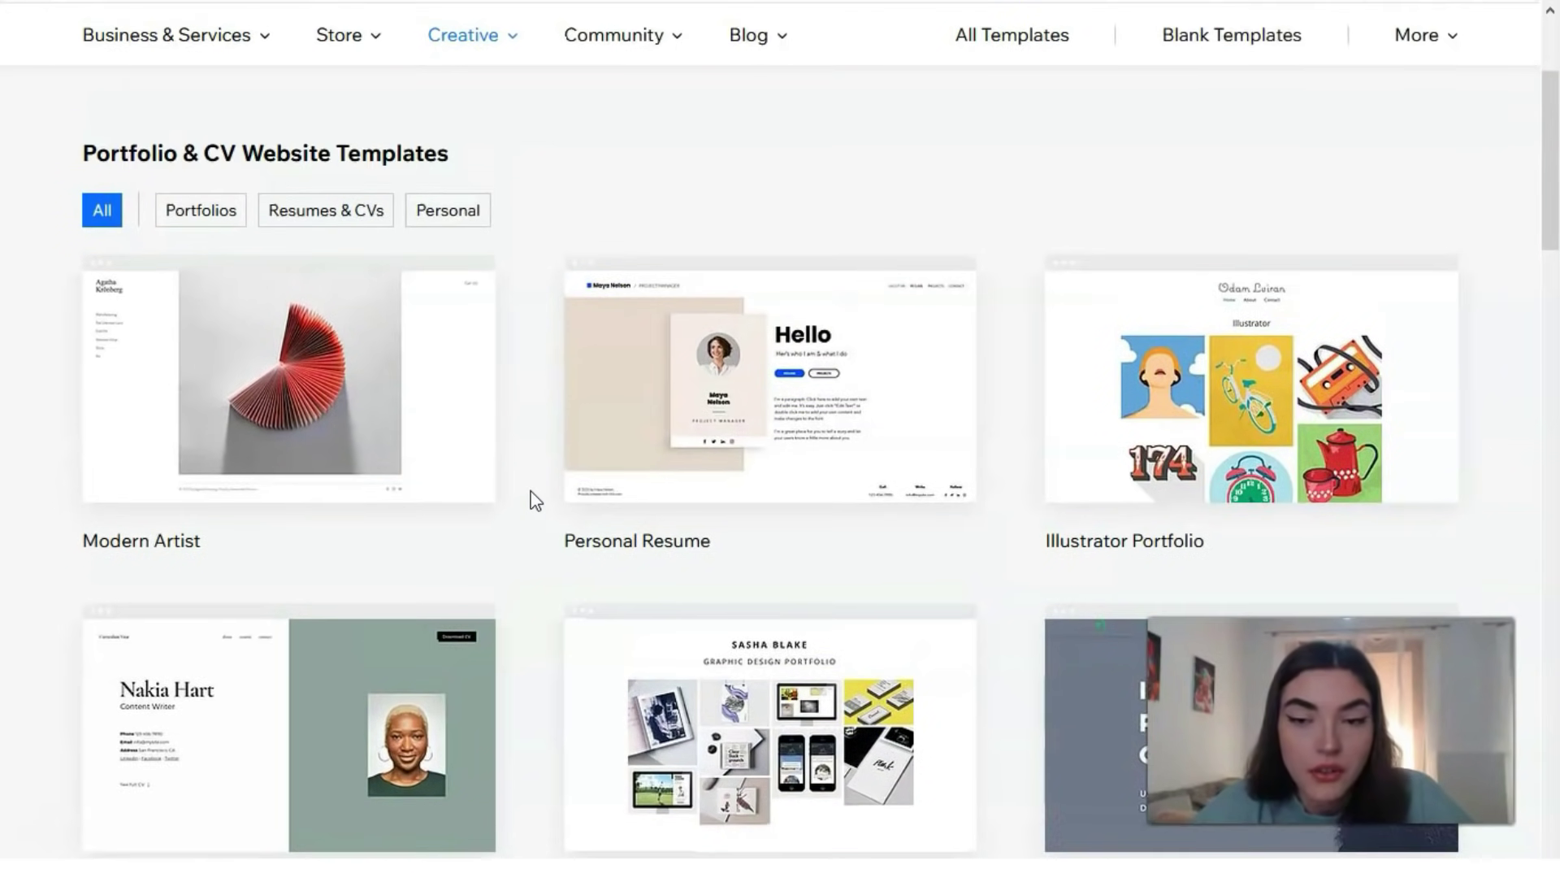
Step: Preview the Personal Resume template and open its full demo
mouse_move(766, 382)
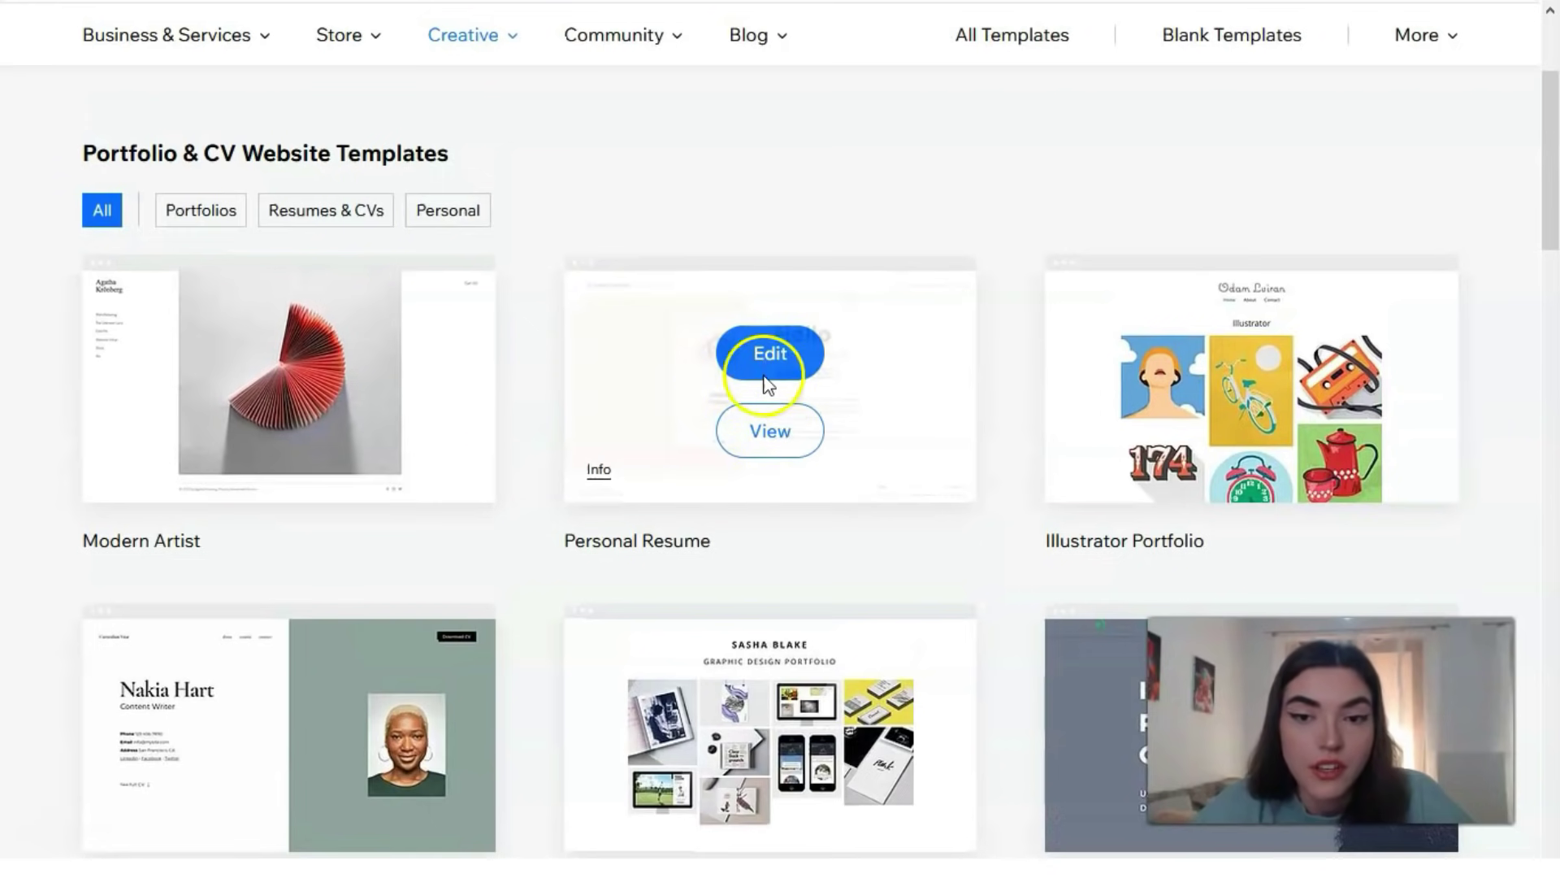
click(781, 435)
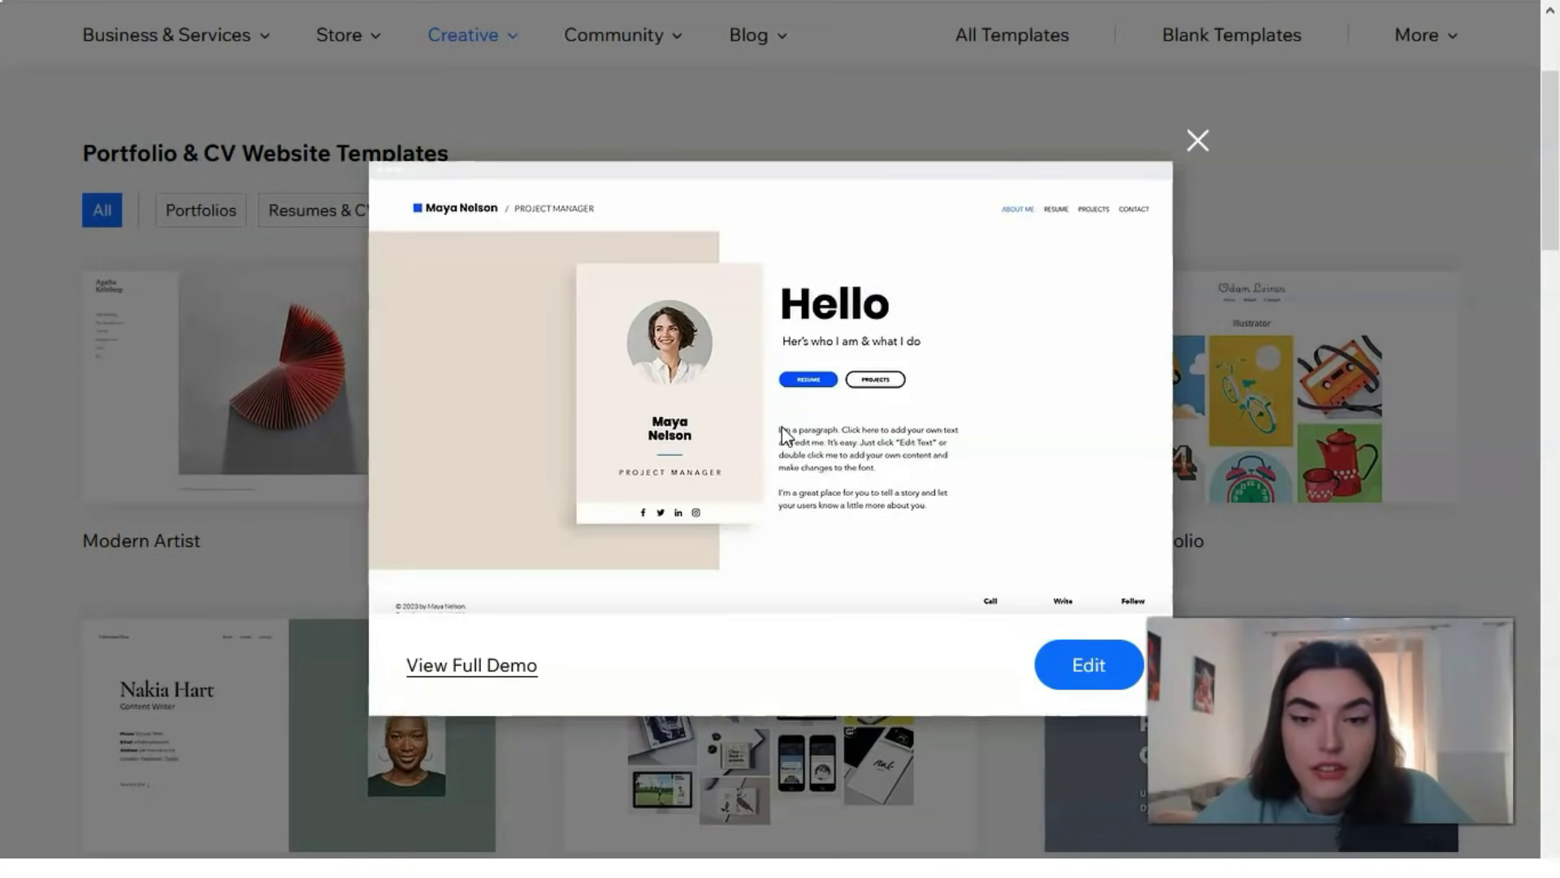
scroll(821, 394, down, 2)
scroll(826, 397, up, 2)
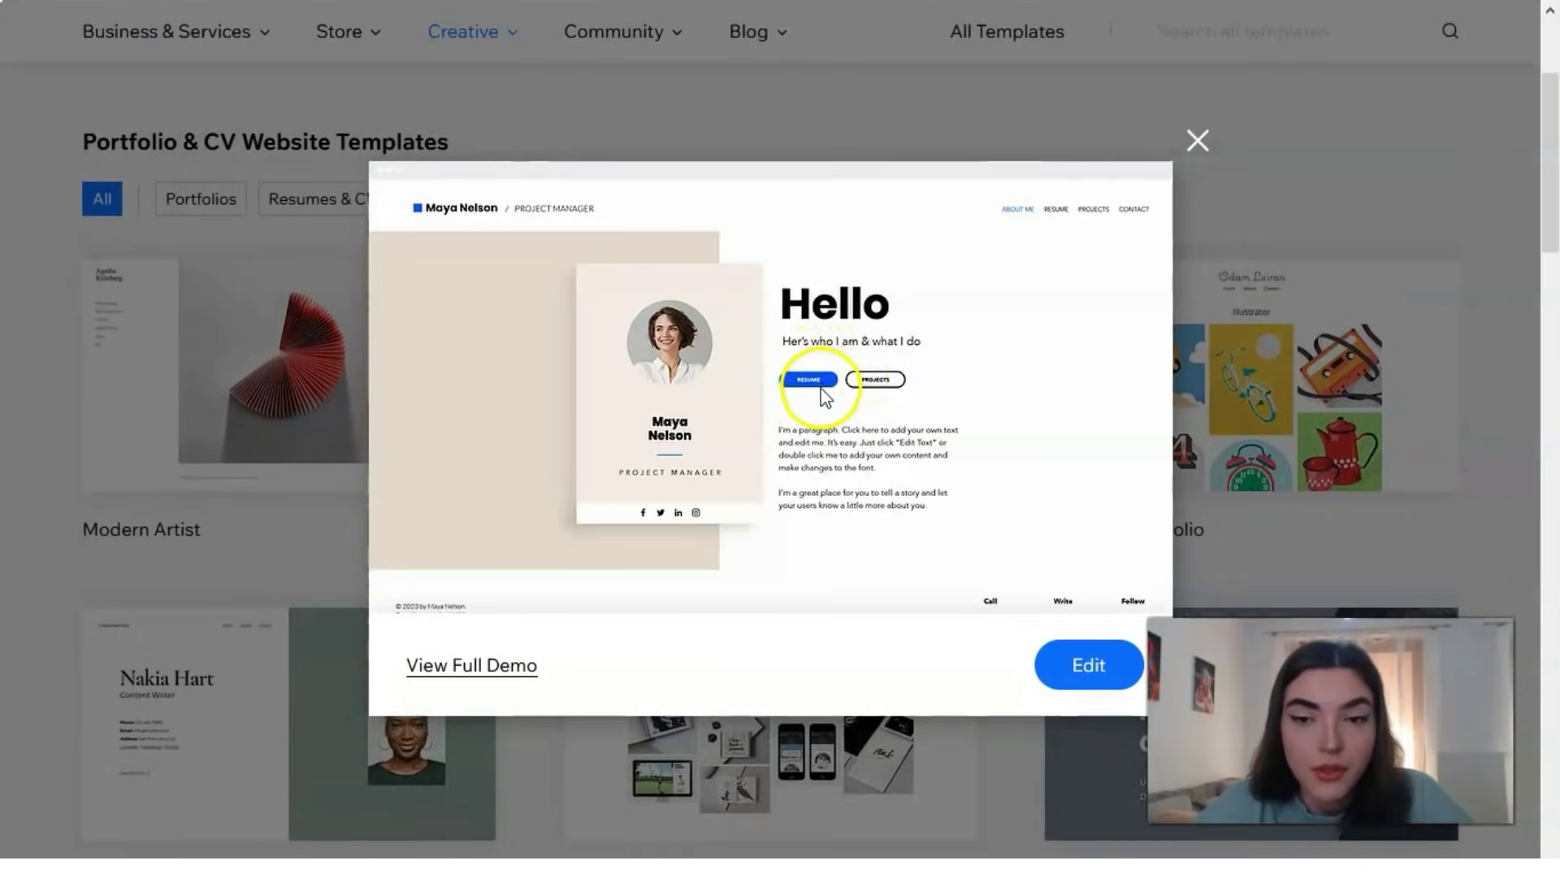
scroll(821, 390, up, 2)
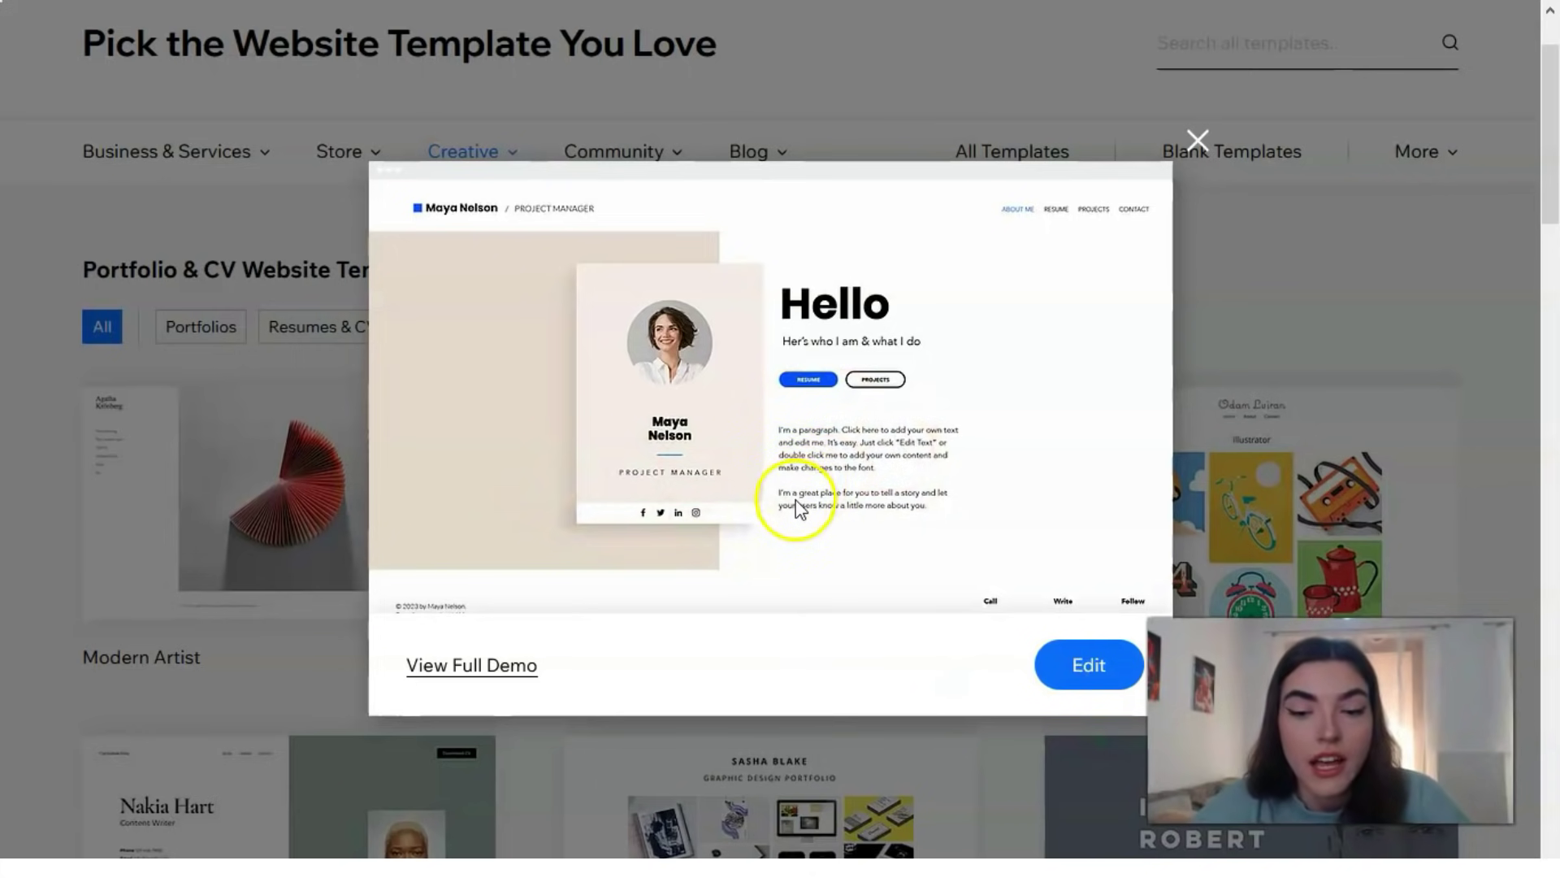
click(449, 668)
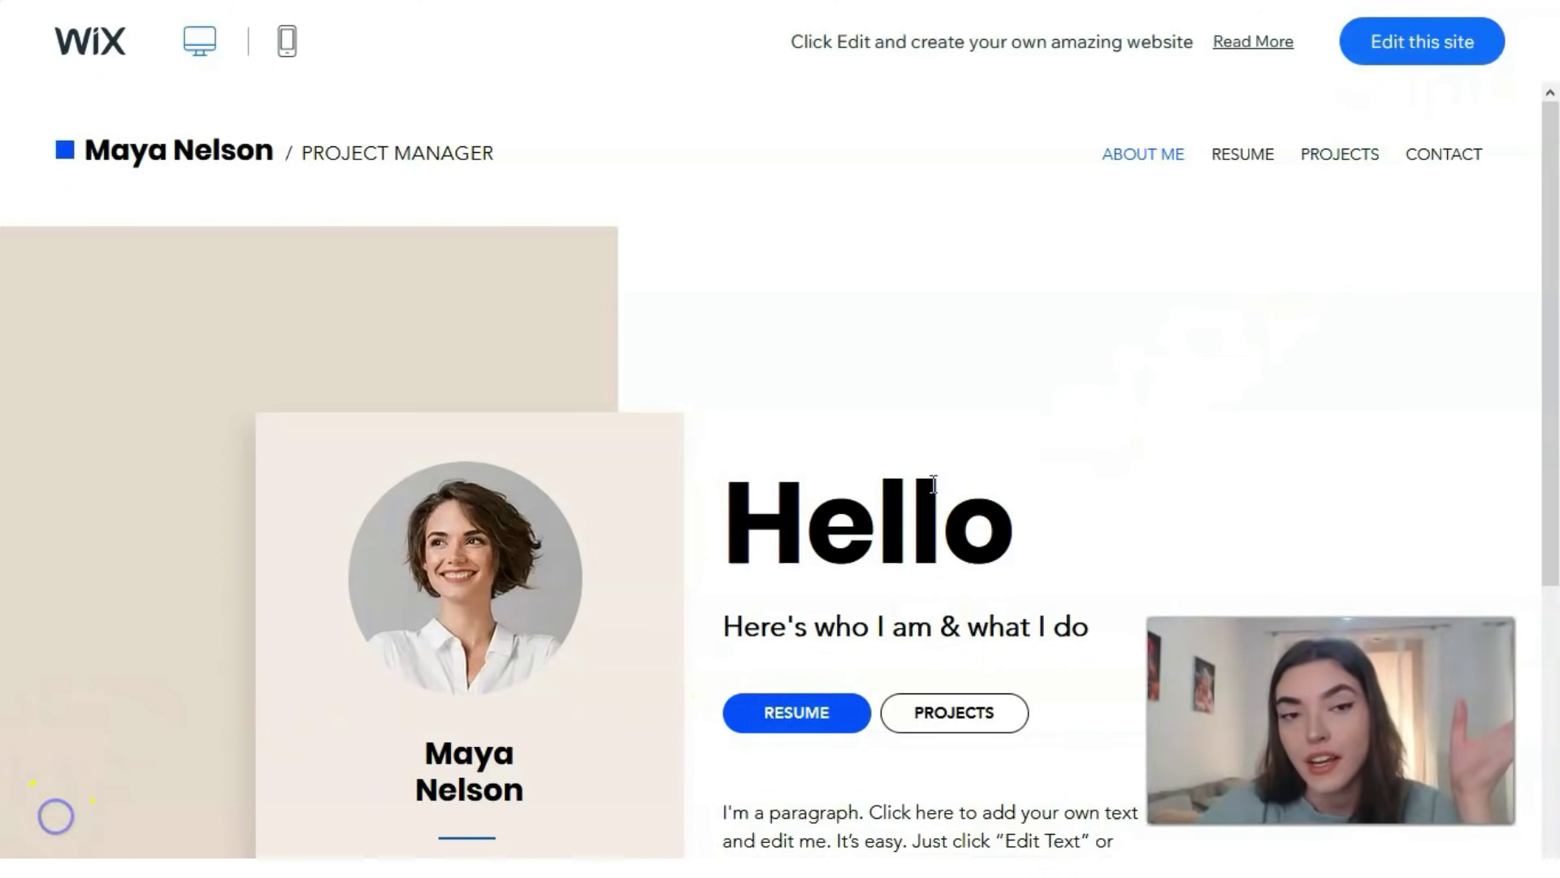
Step: Examine the demo's ABOUT ME page, including the header, profile card, introduction text and footer
scroll(934, 453, down, 4)
scroll(934, 436, up, 4)
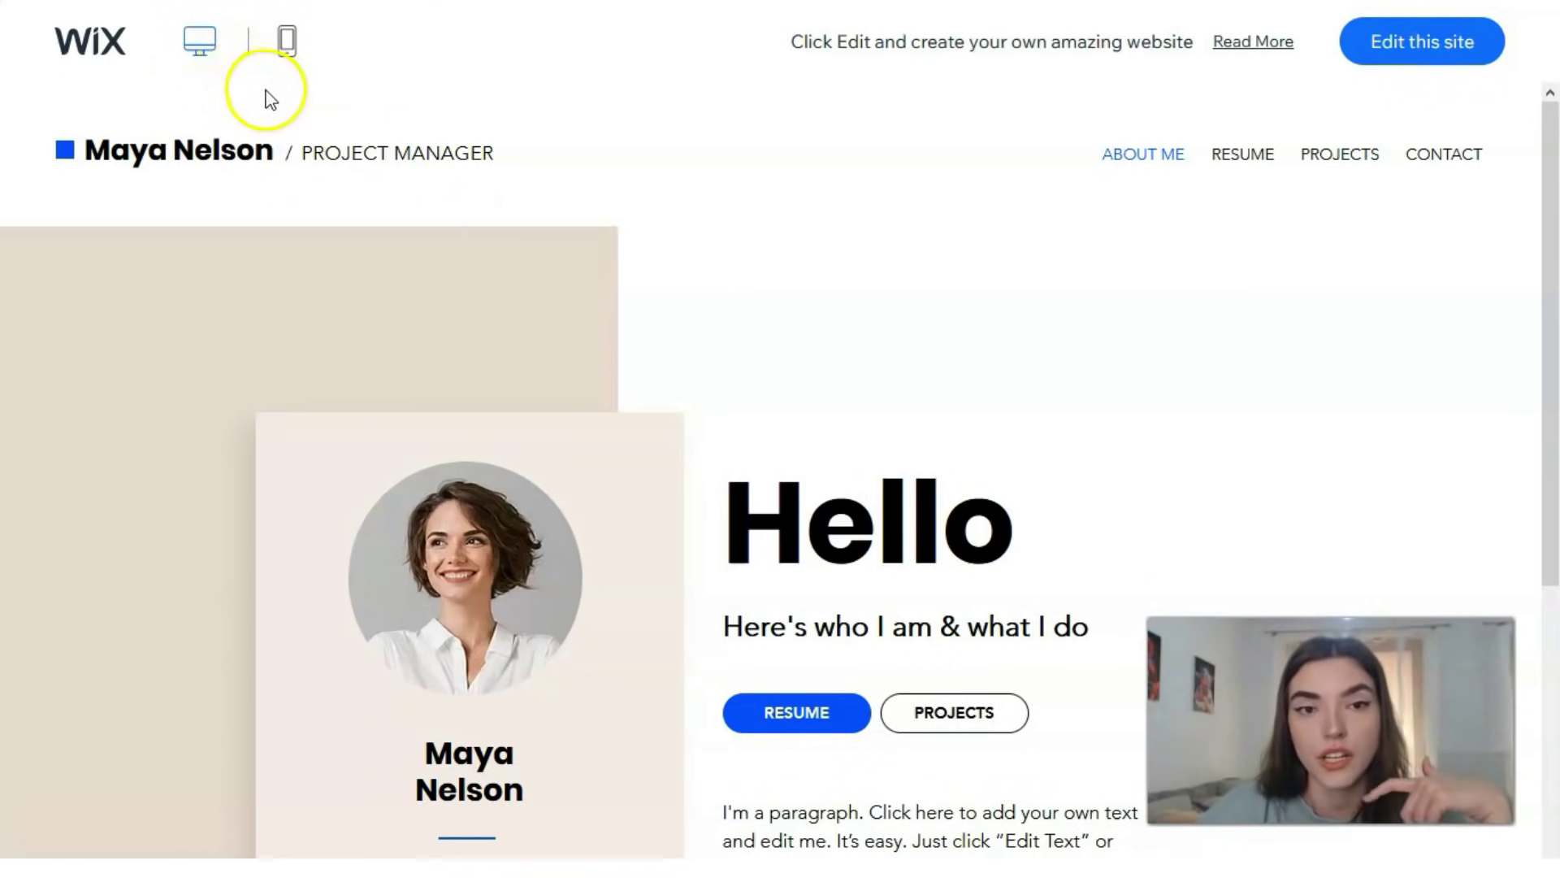
scroll(529, 203, down, 5)
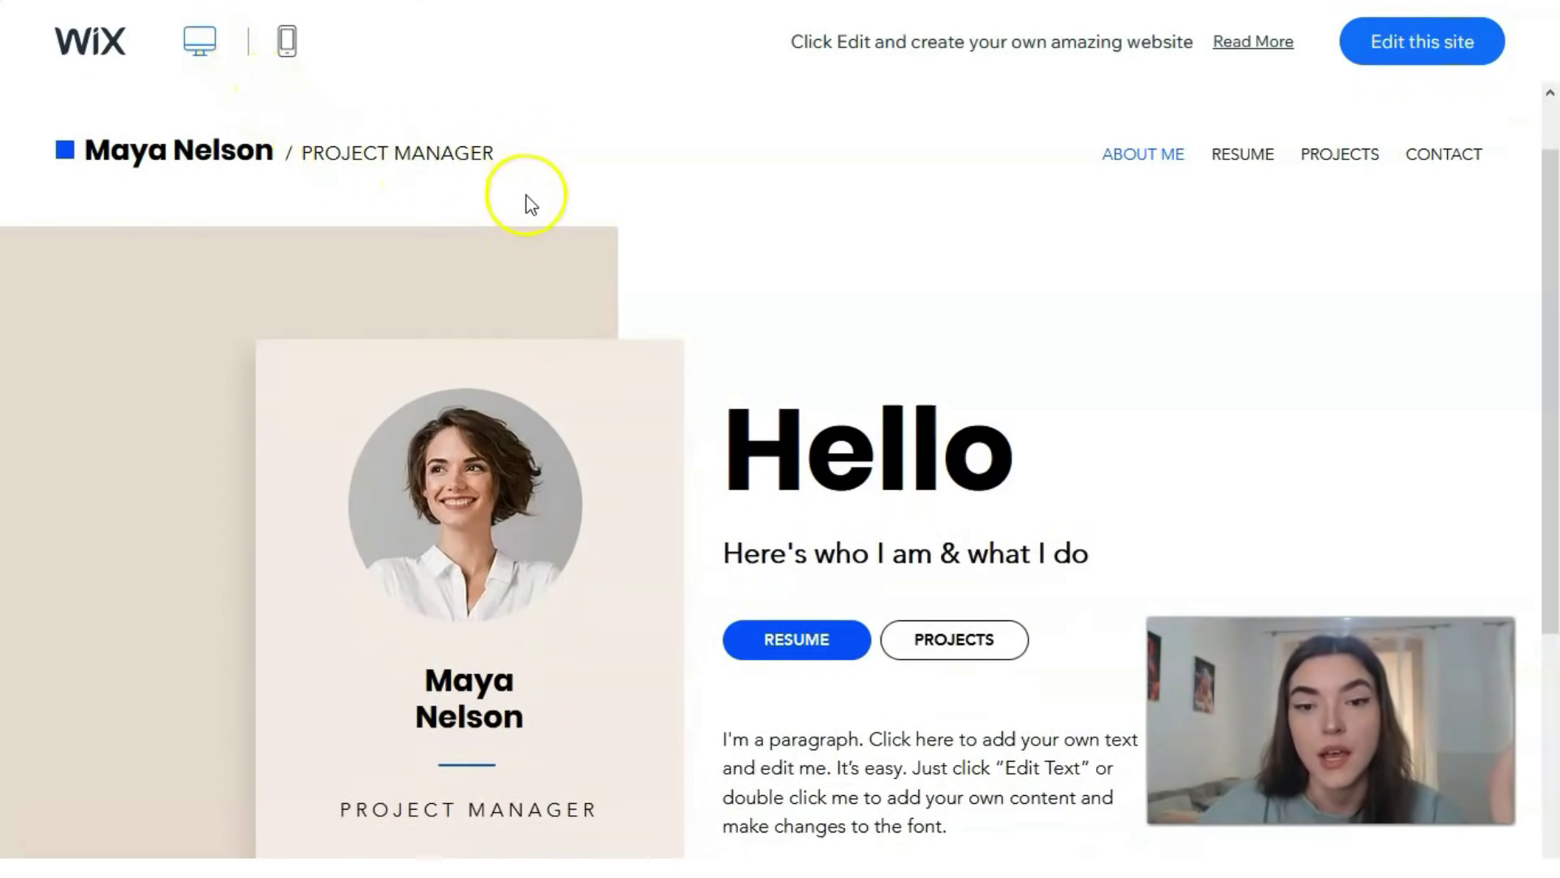
scroll(538, 224, up, 5)
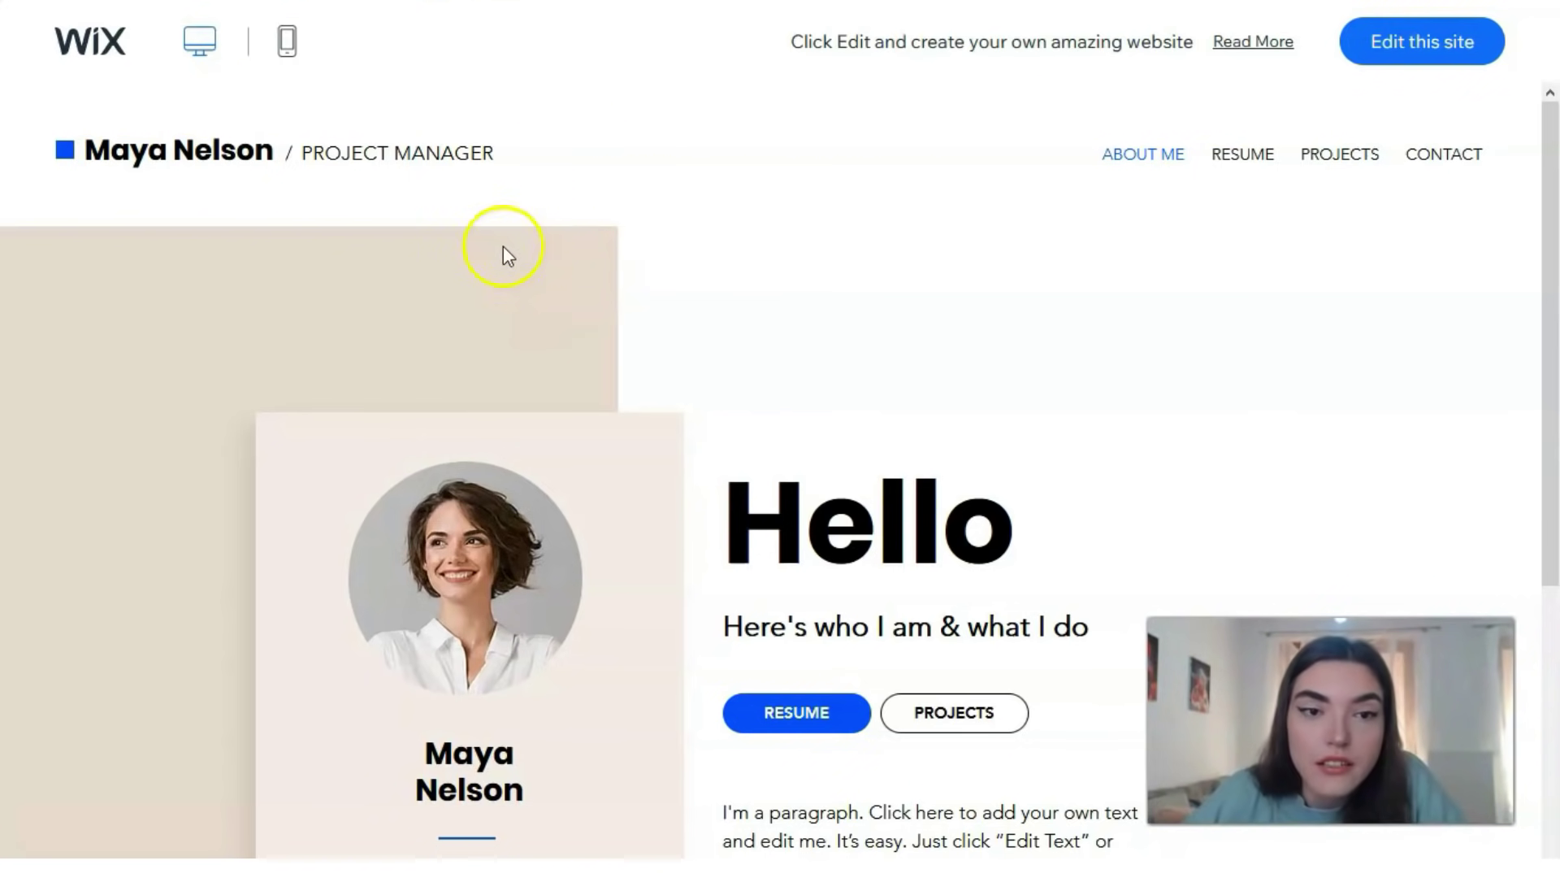
scroll(488, 234, down, 1)
scroll(485, 228, down, 1)
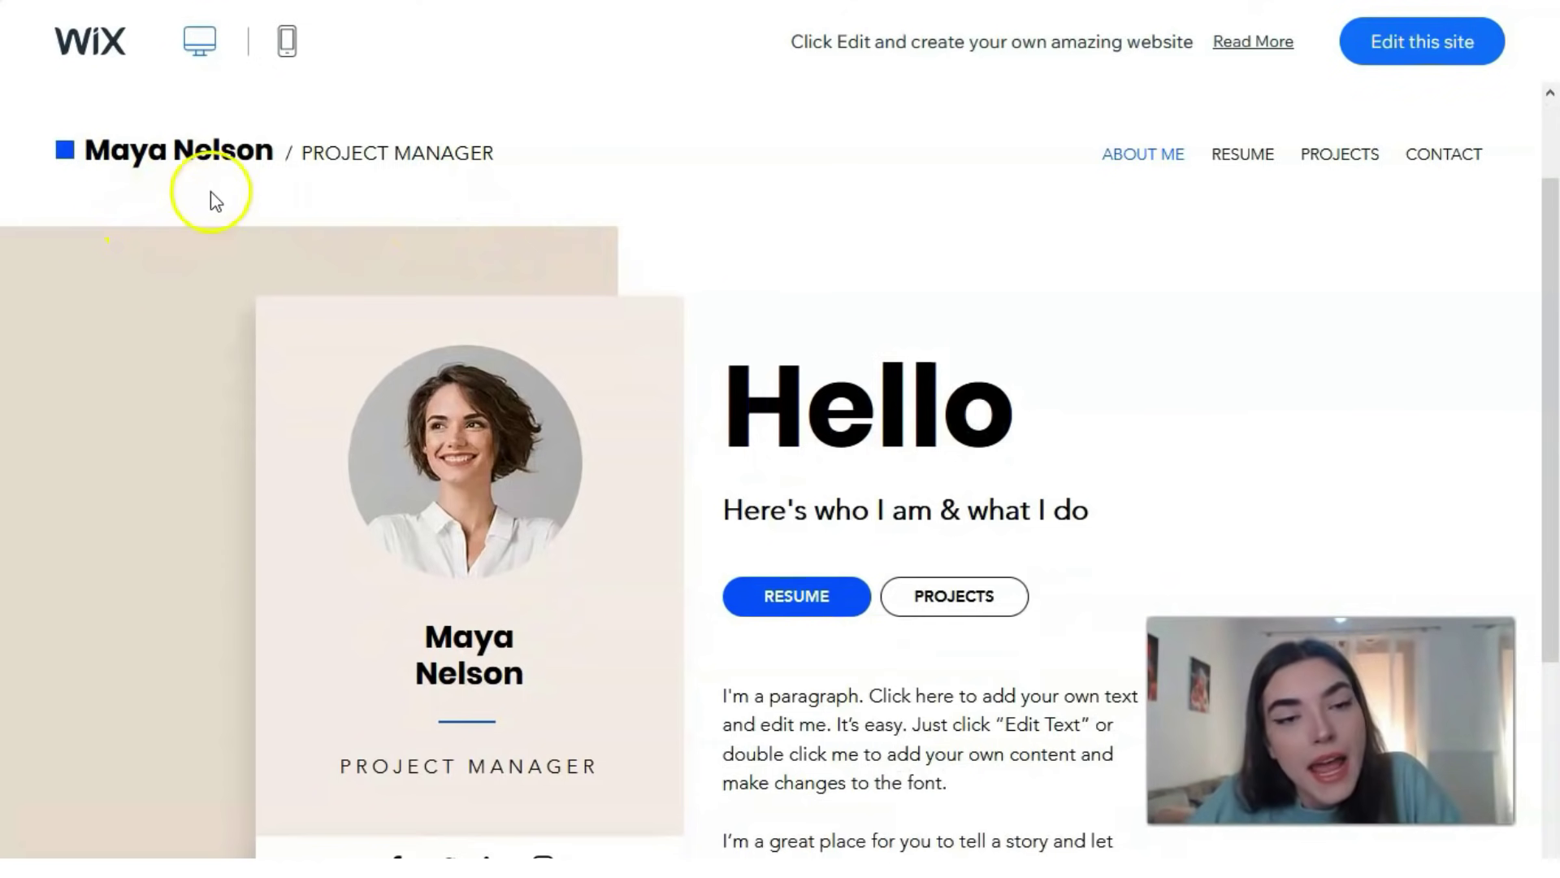
scroll(487, 195, down, 2)
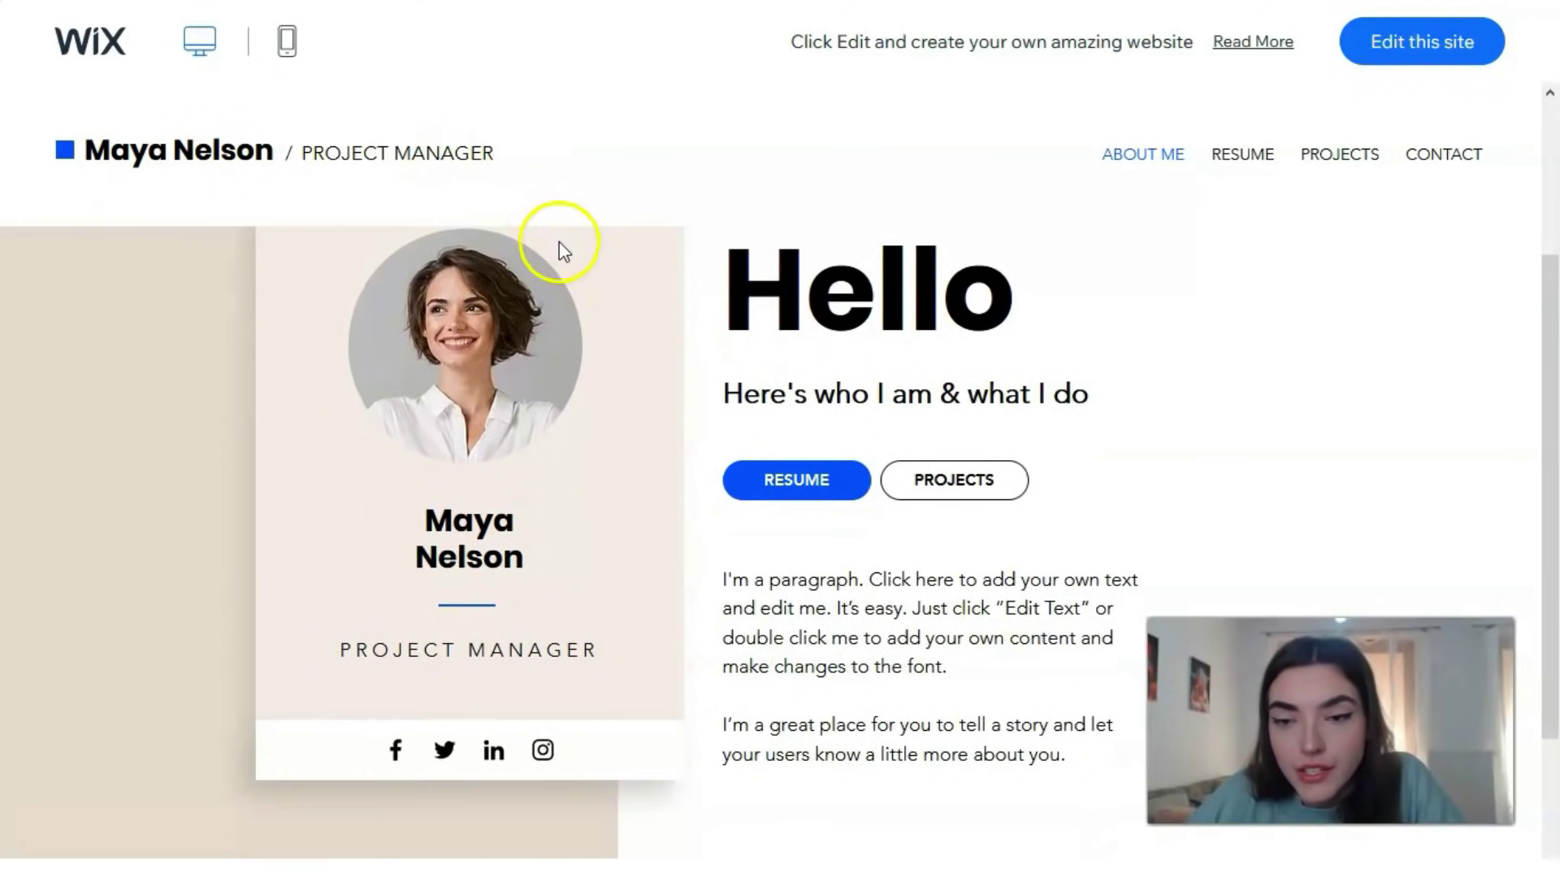
scroll(724, 369, down, 3)
scroll(732, 374, up, 7)
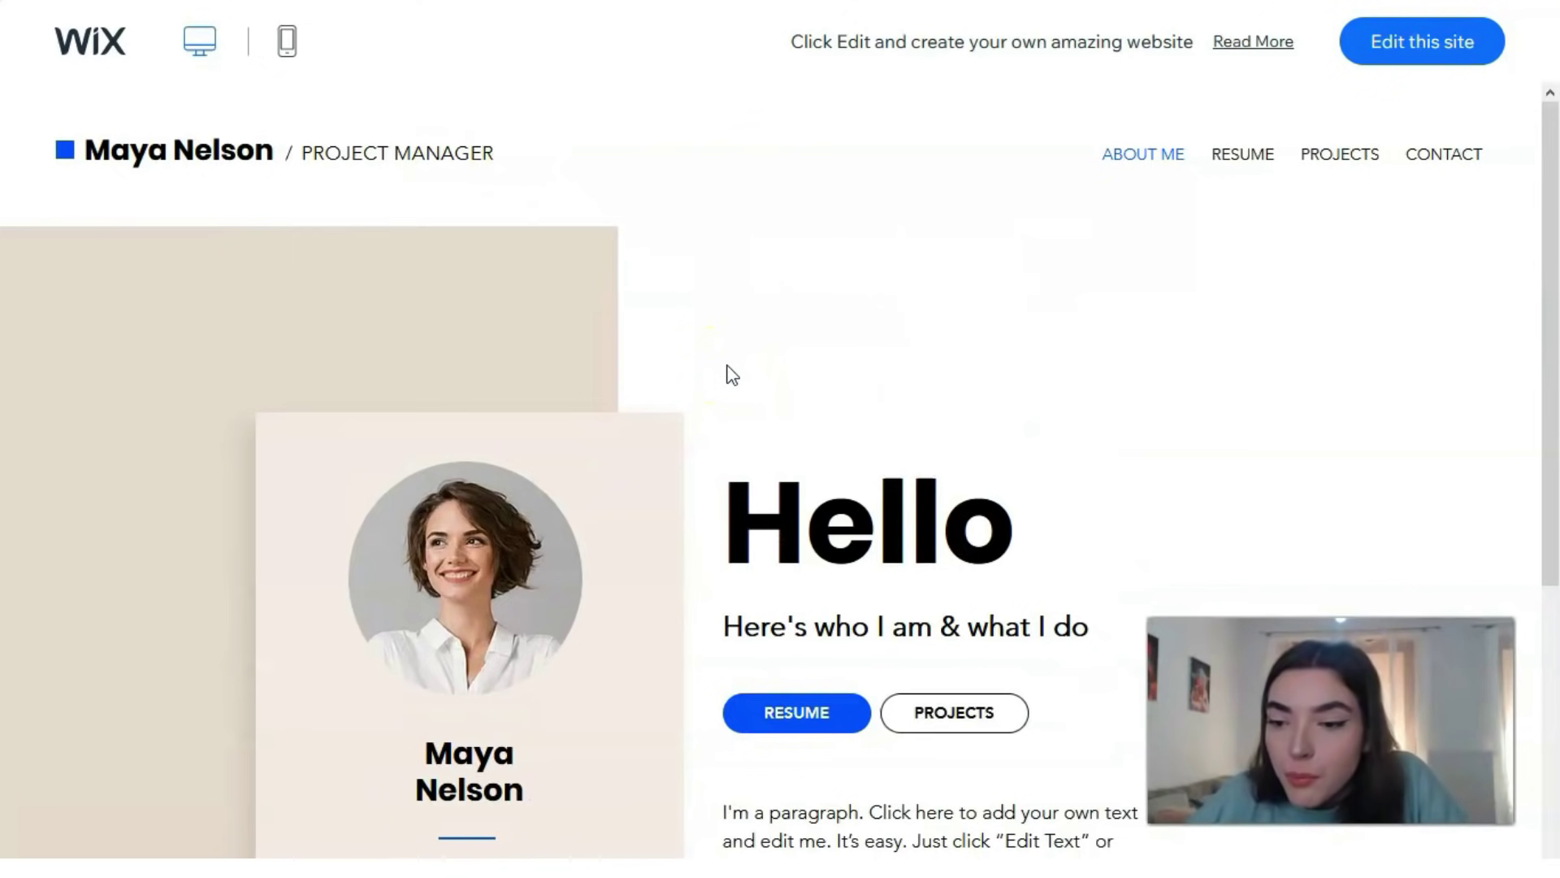
scroll(728, 375, down, 6)
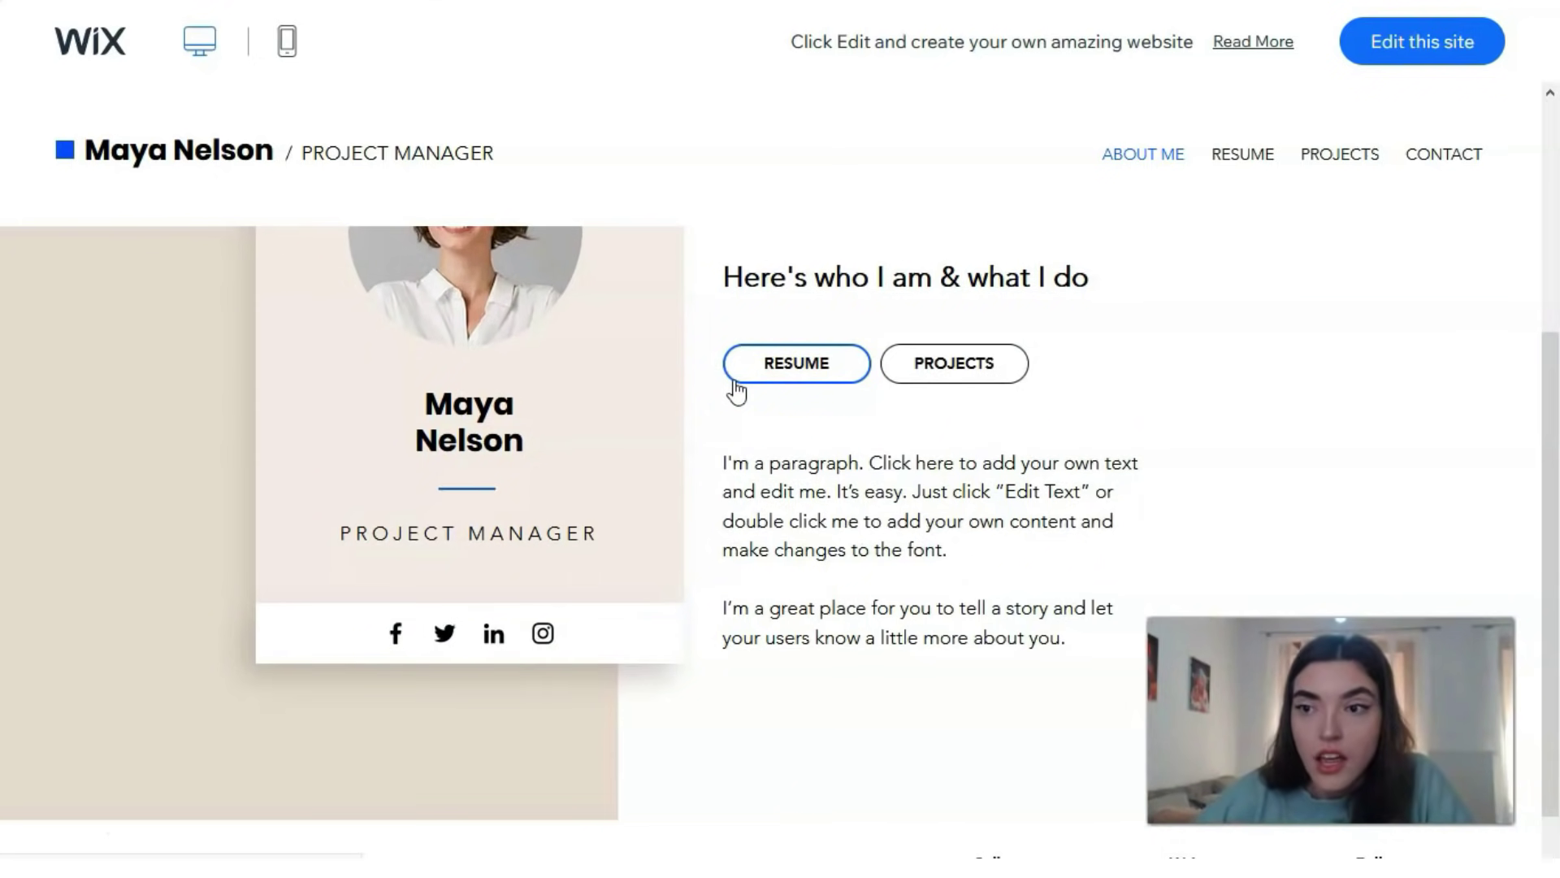
scroll(833, 443, down, 1)
scroll(846, 451, up, 7)
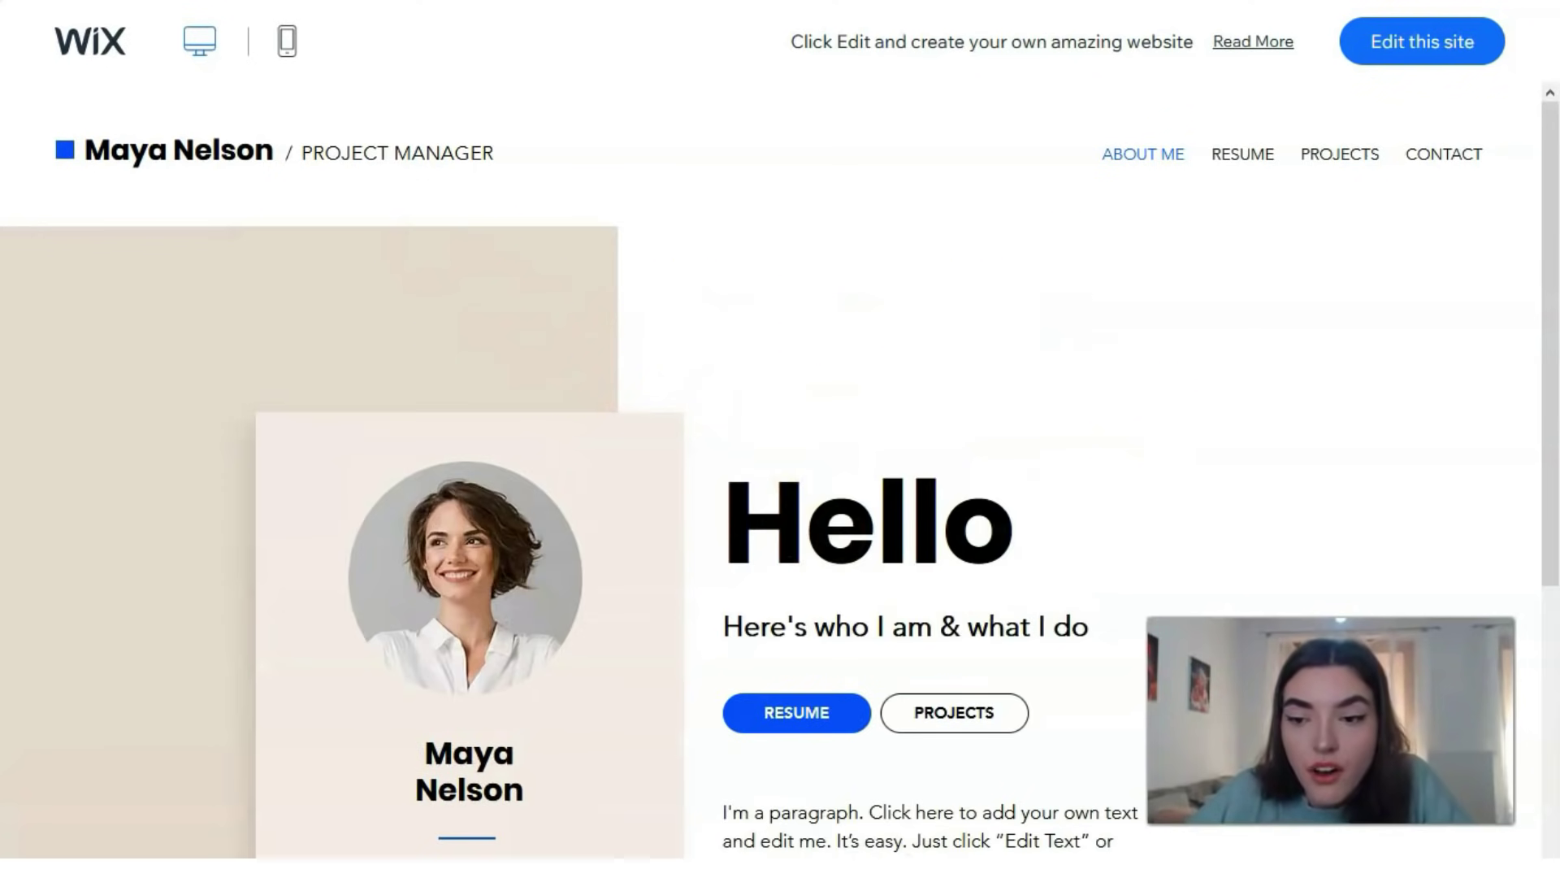
scroll(396, 533, down, 6)
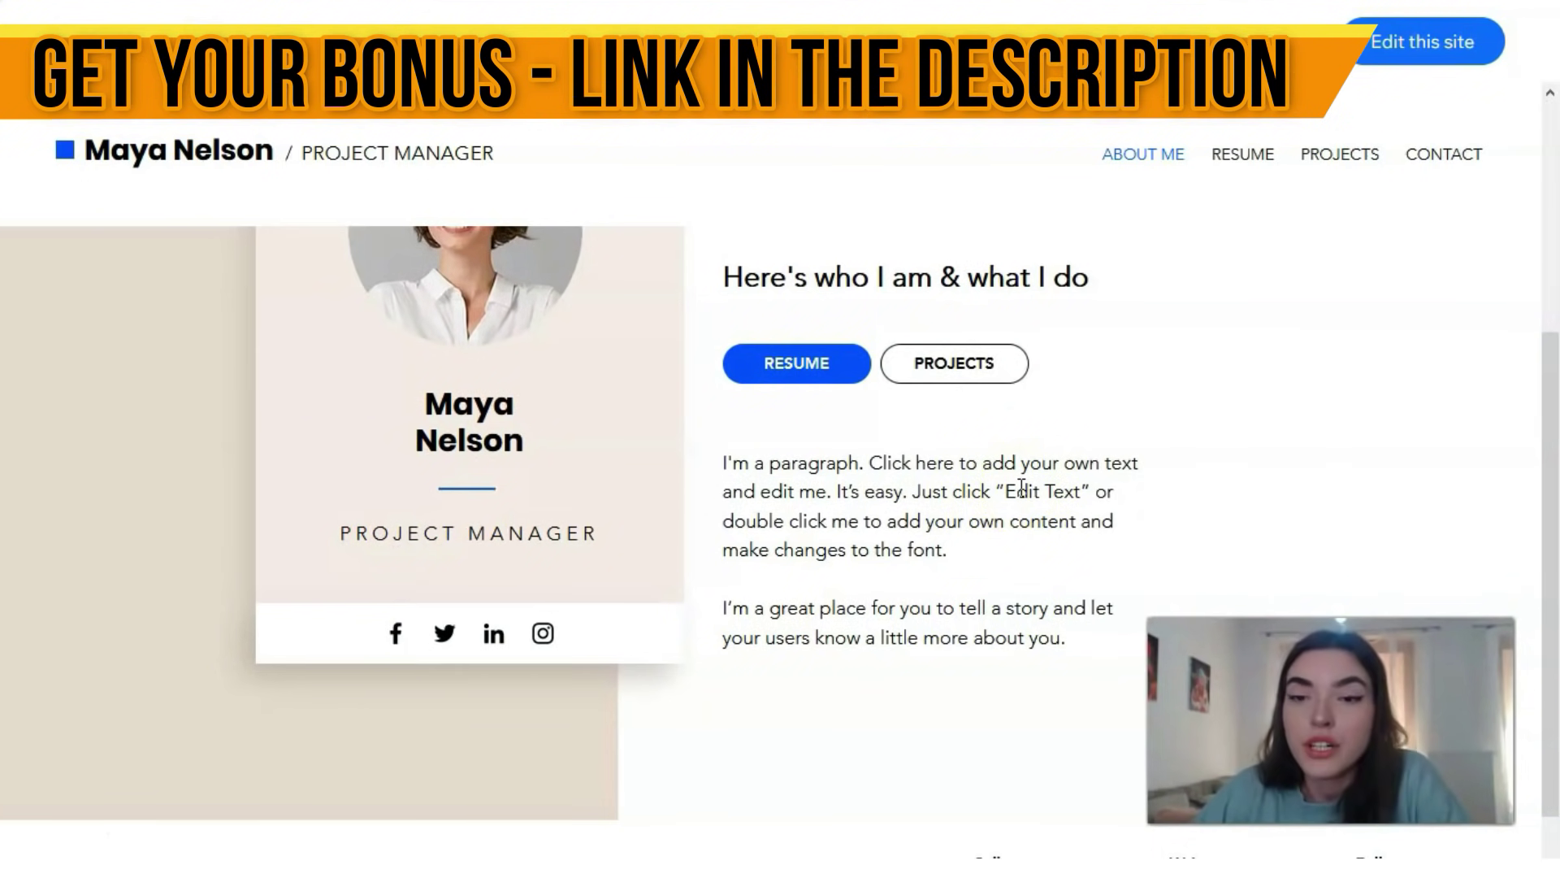
scroll(967, 468, up, 2)
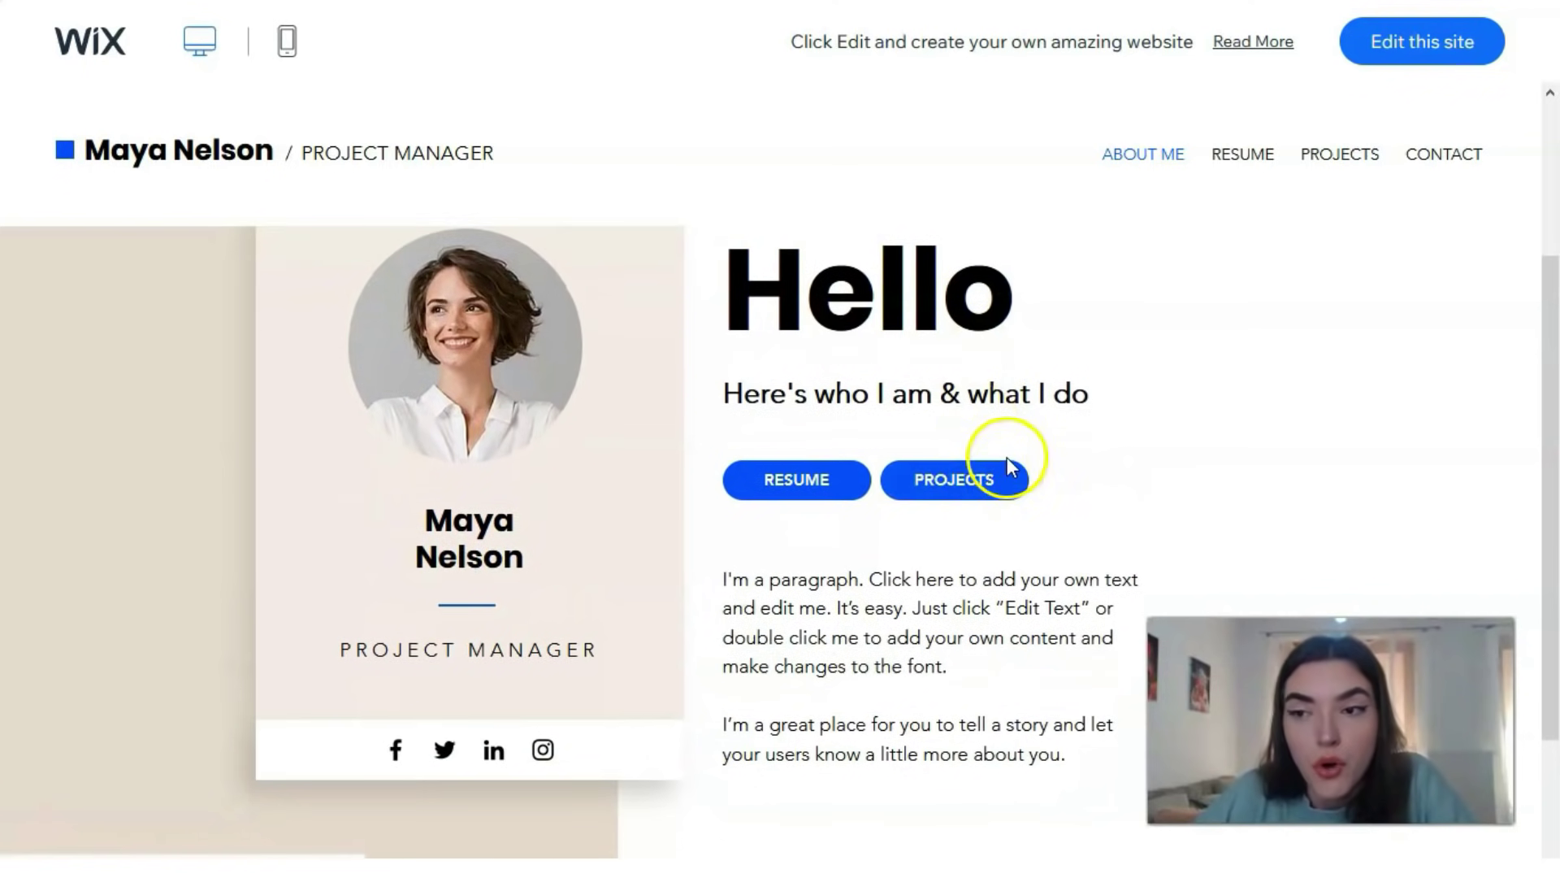
Step: Open the Personal Resume template for editing and look over its ABOUT ME page
click(1371, 65)
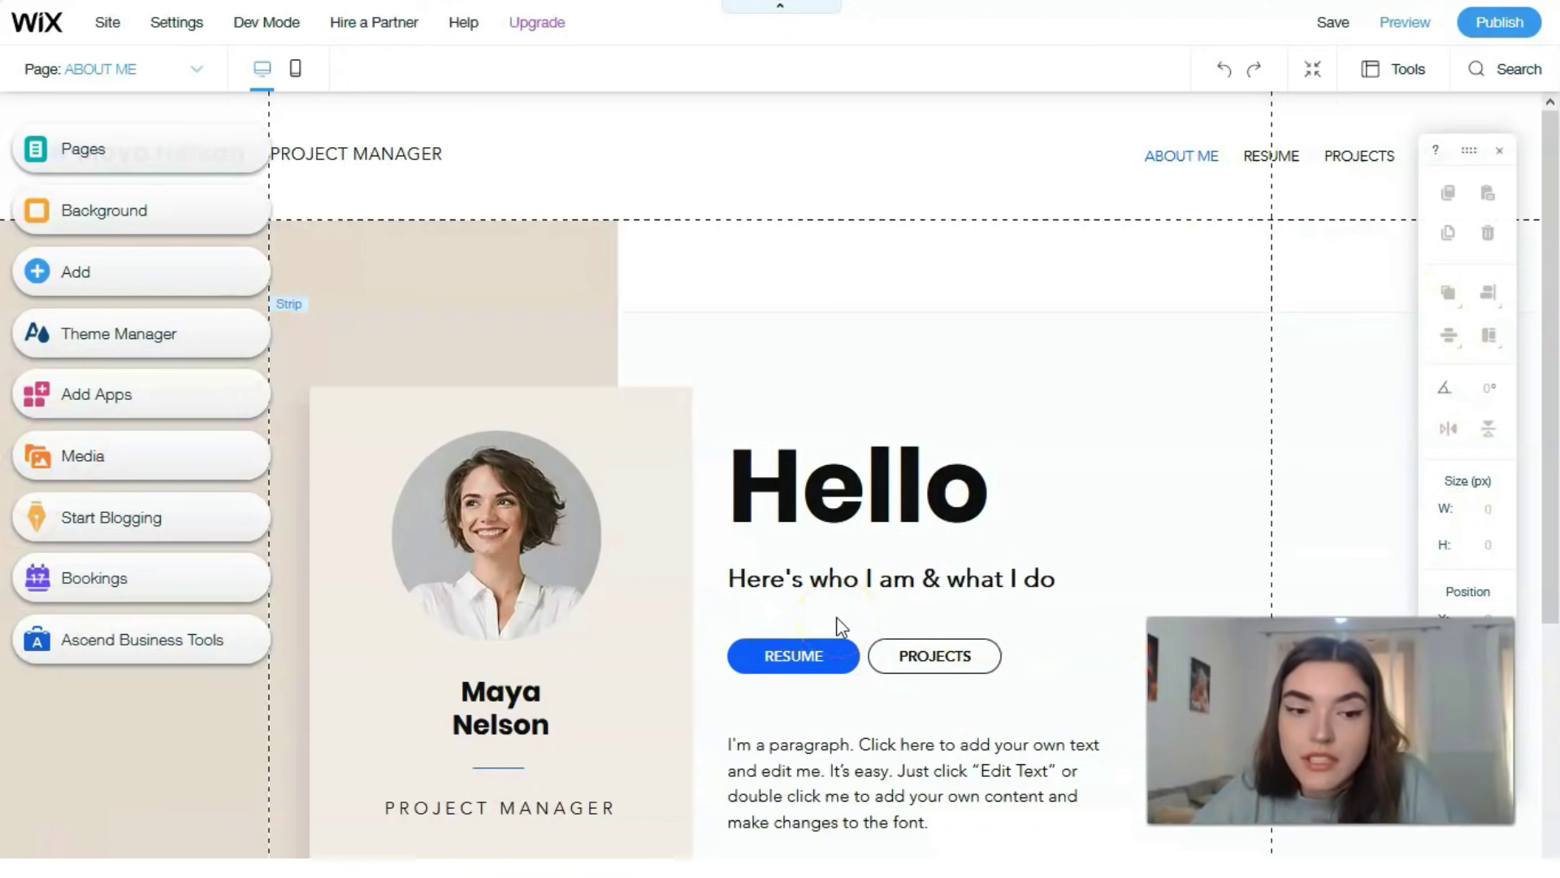
click(764, 465)
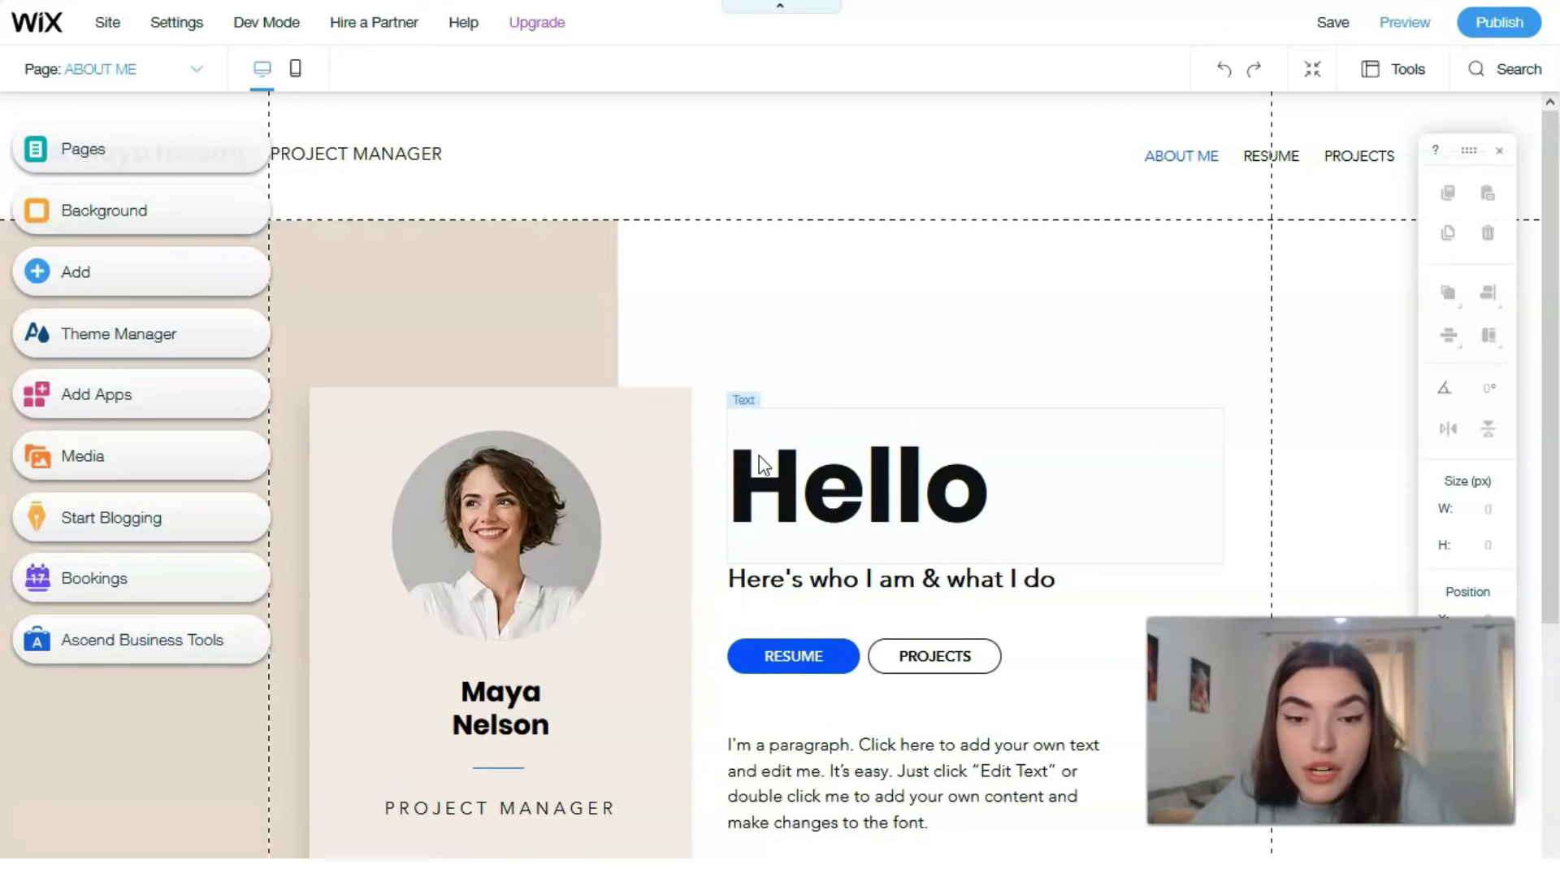
scroll(759, 455, down, 4)
scroll(1010, 393, up, 4)
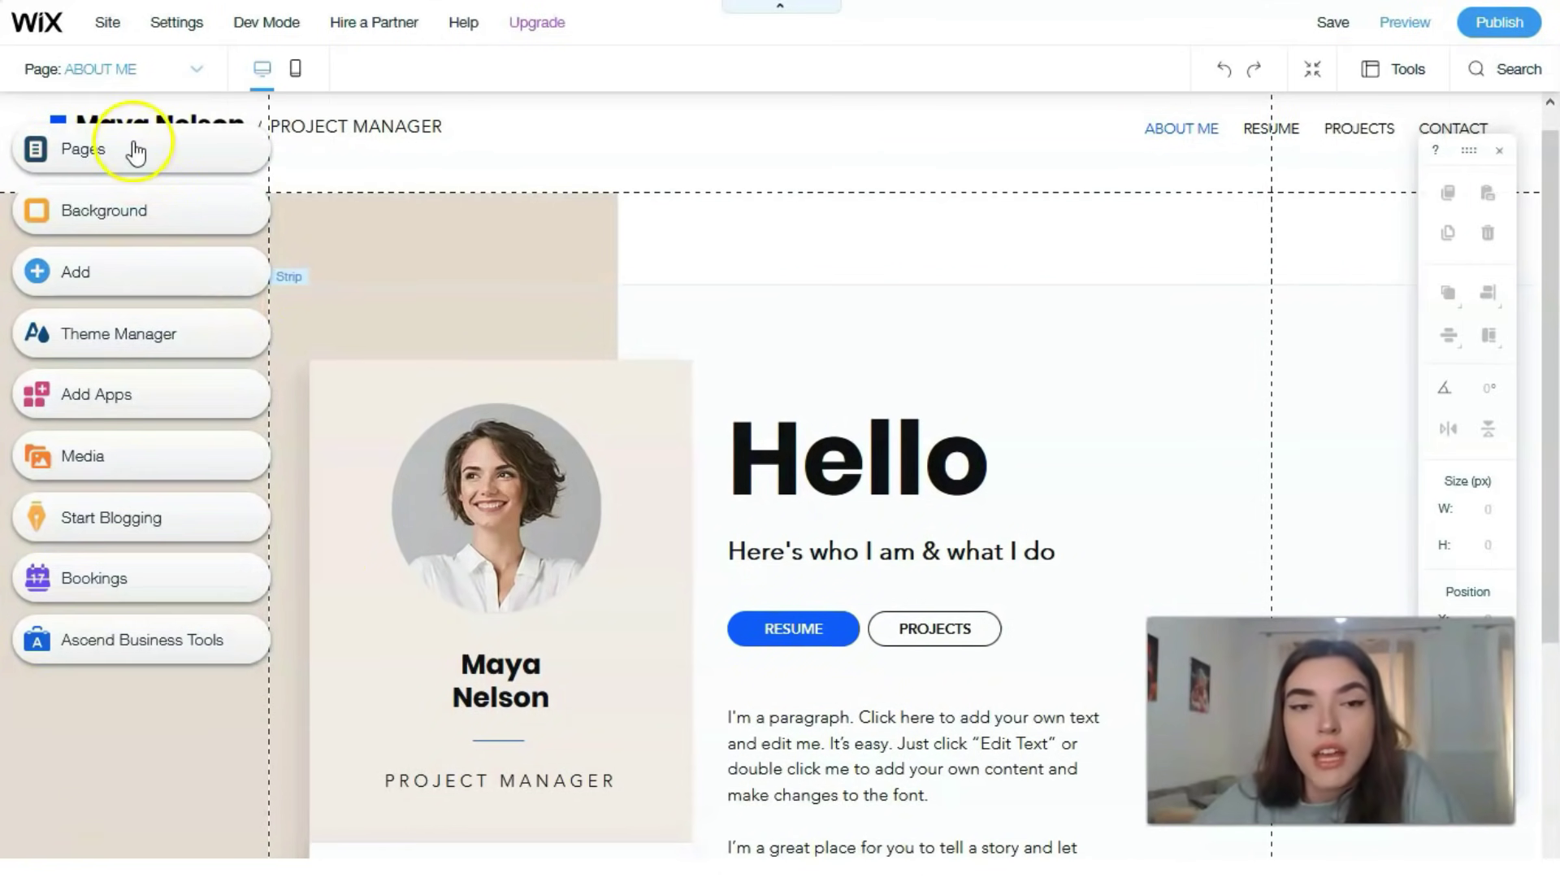
Step: Rename the site's ABOUT ME page as Me
click(38, 149)
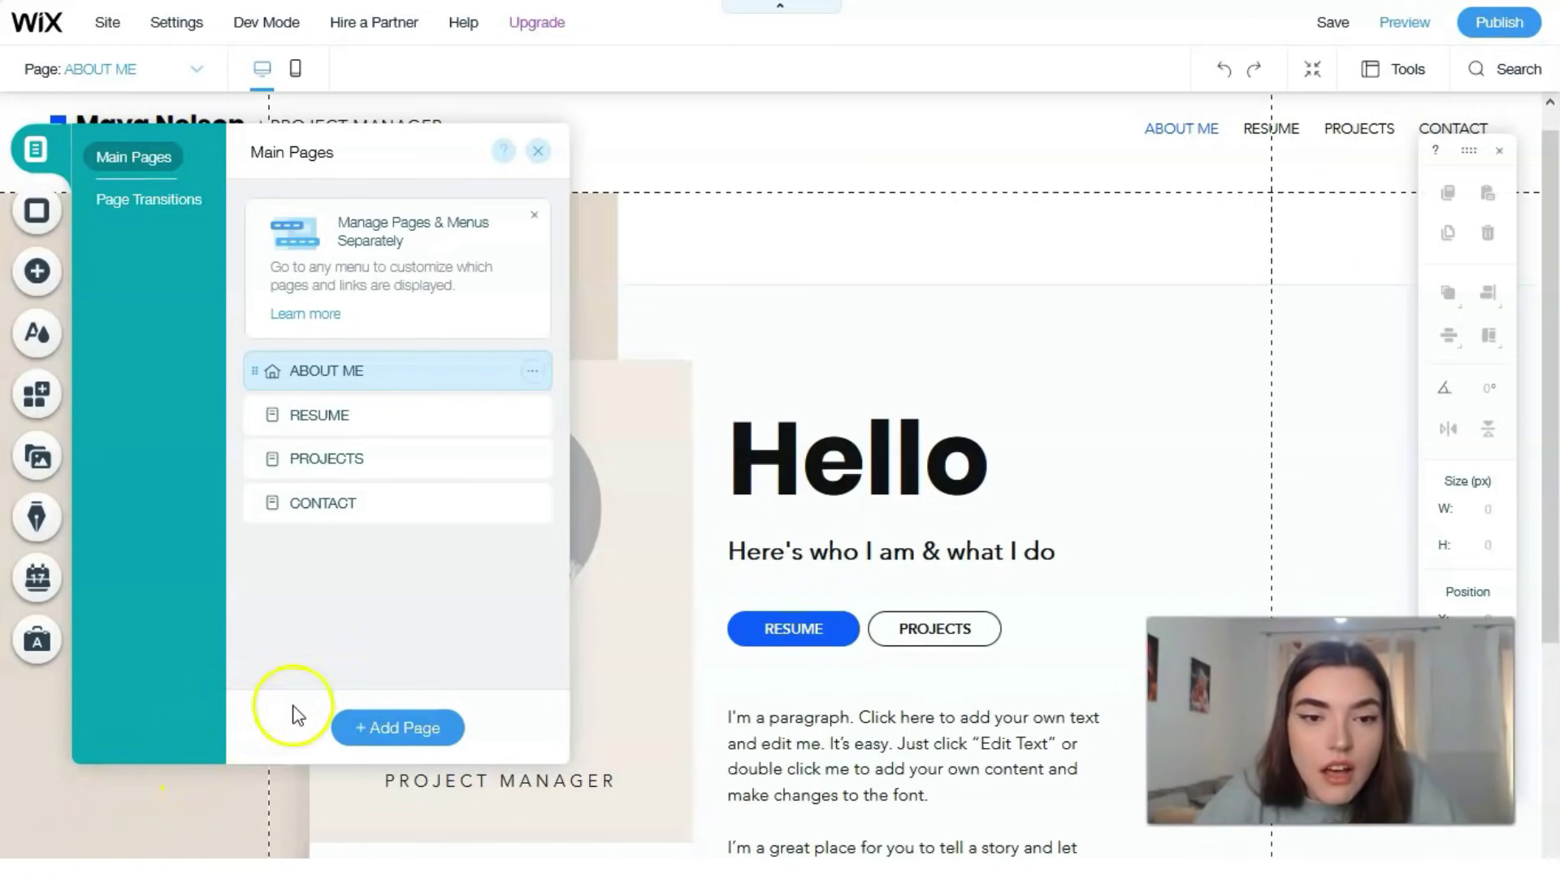
double_click(347, 376)
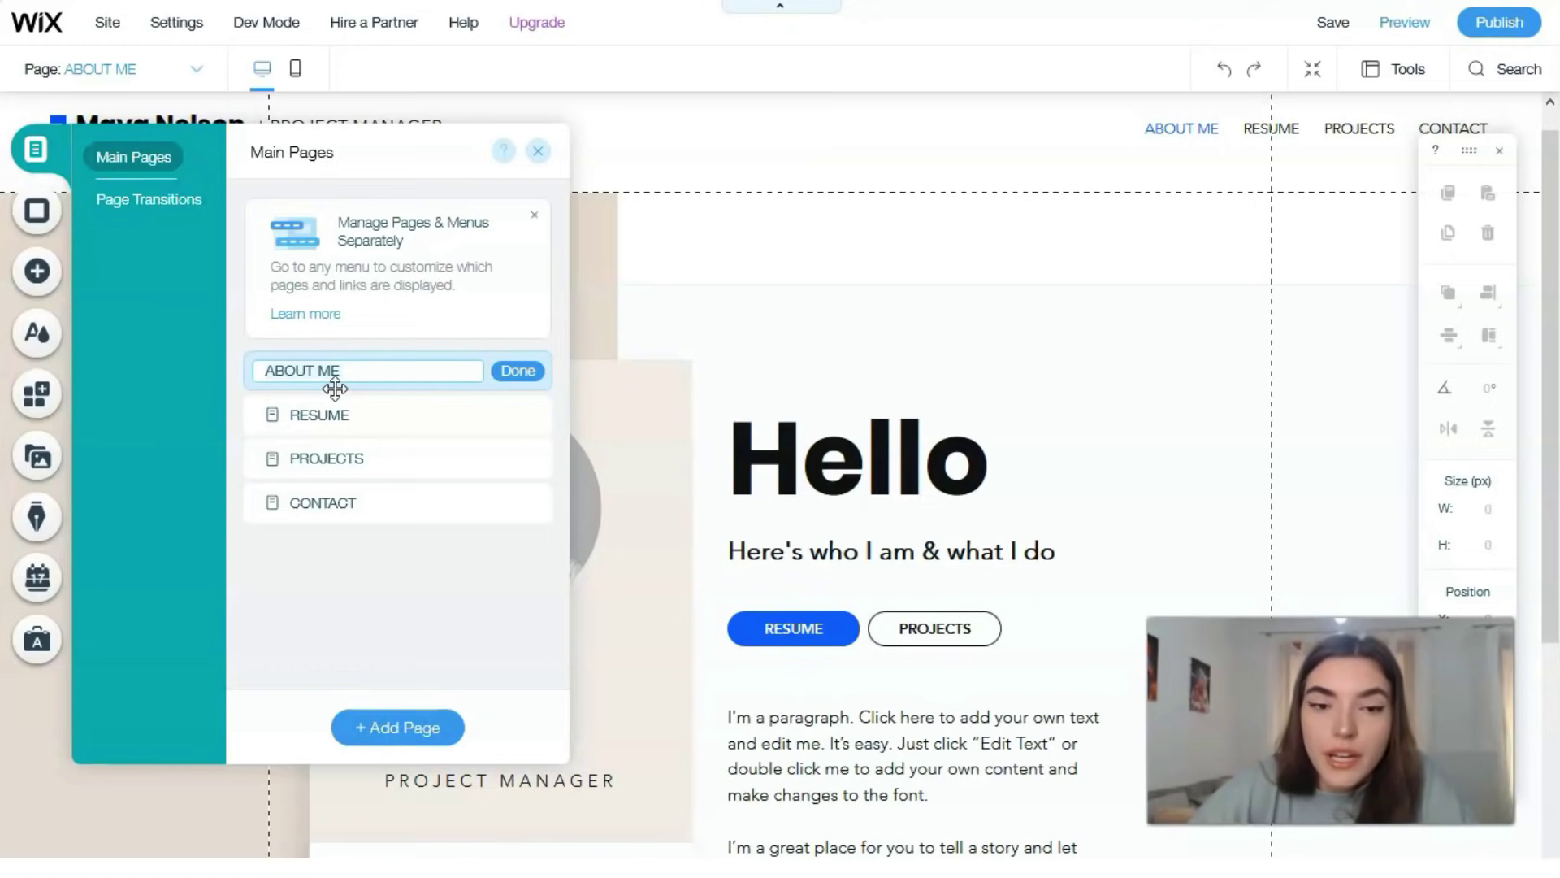
click(320, 401)
click(139, 523)
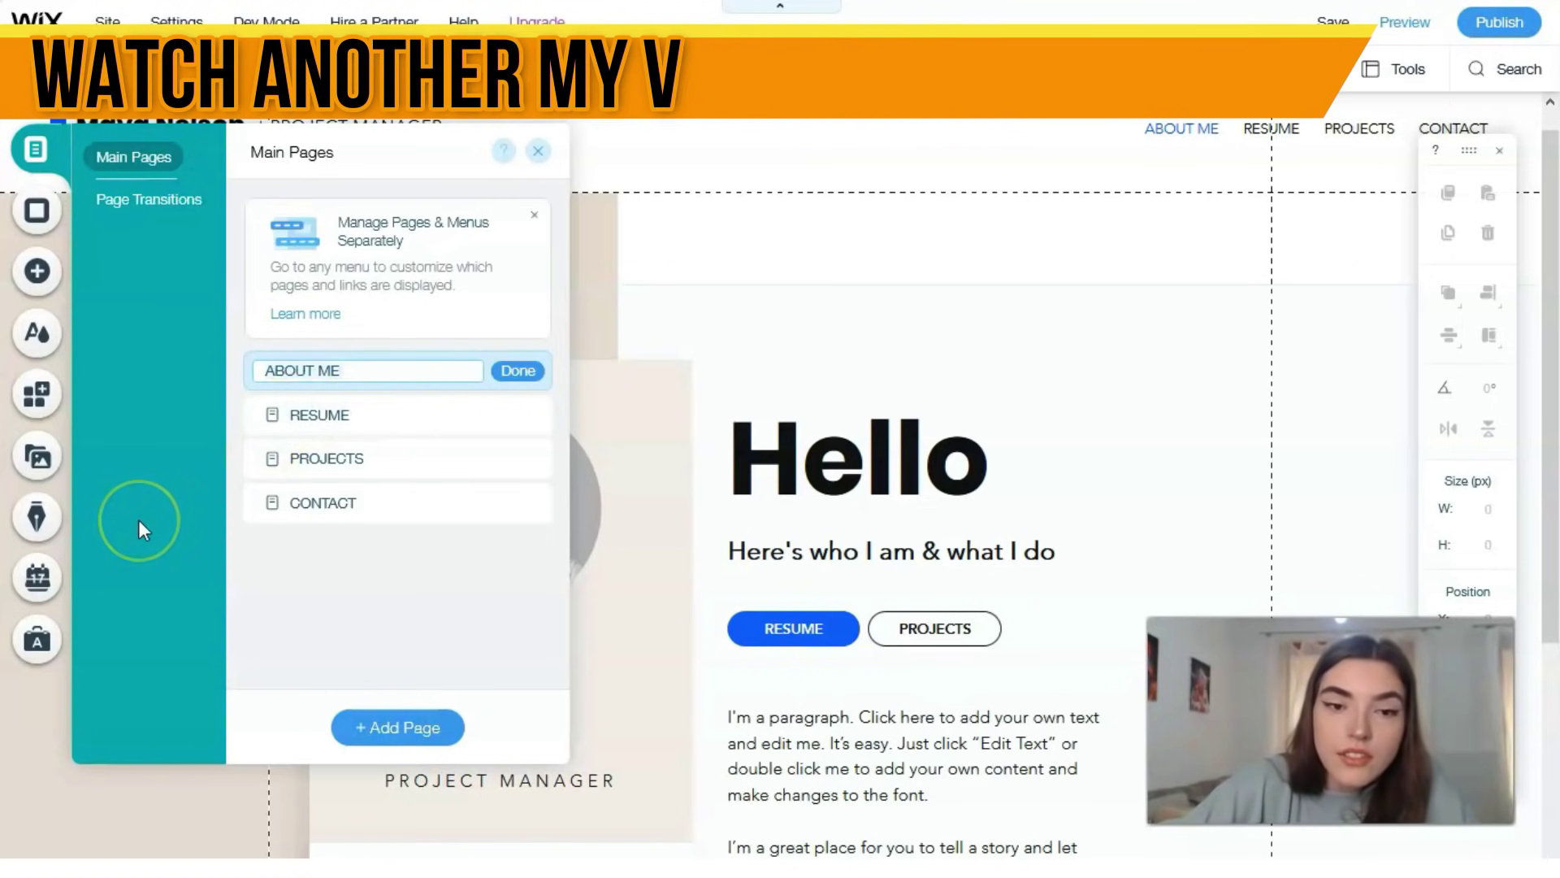
key(ctrl+a)
key(BackSpace)
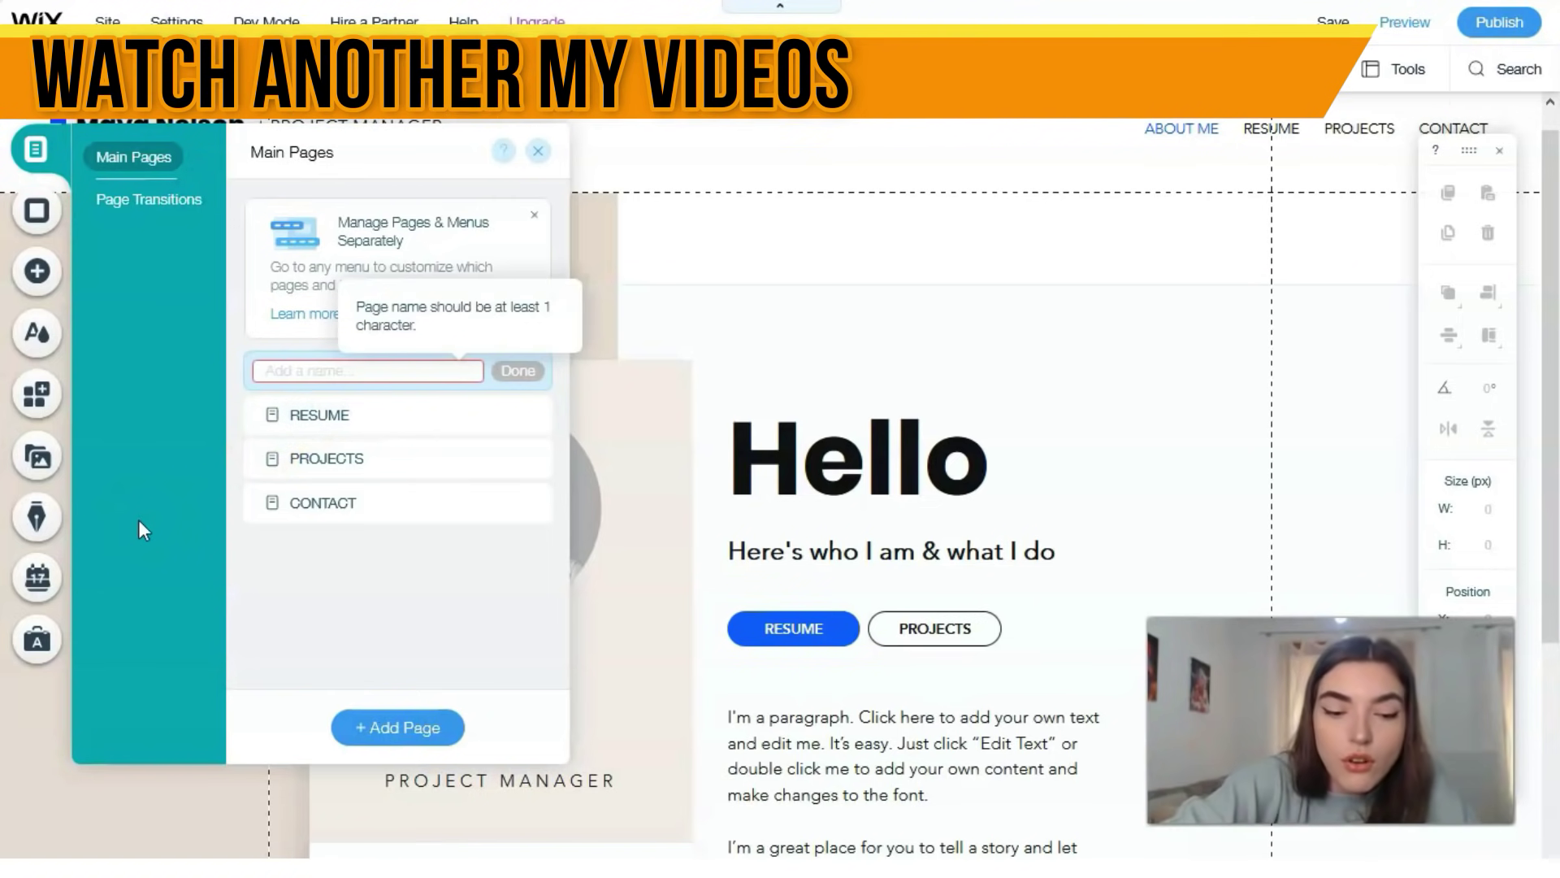
text(M)
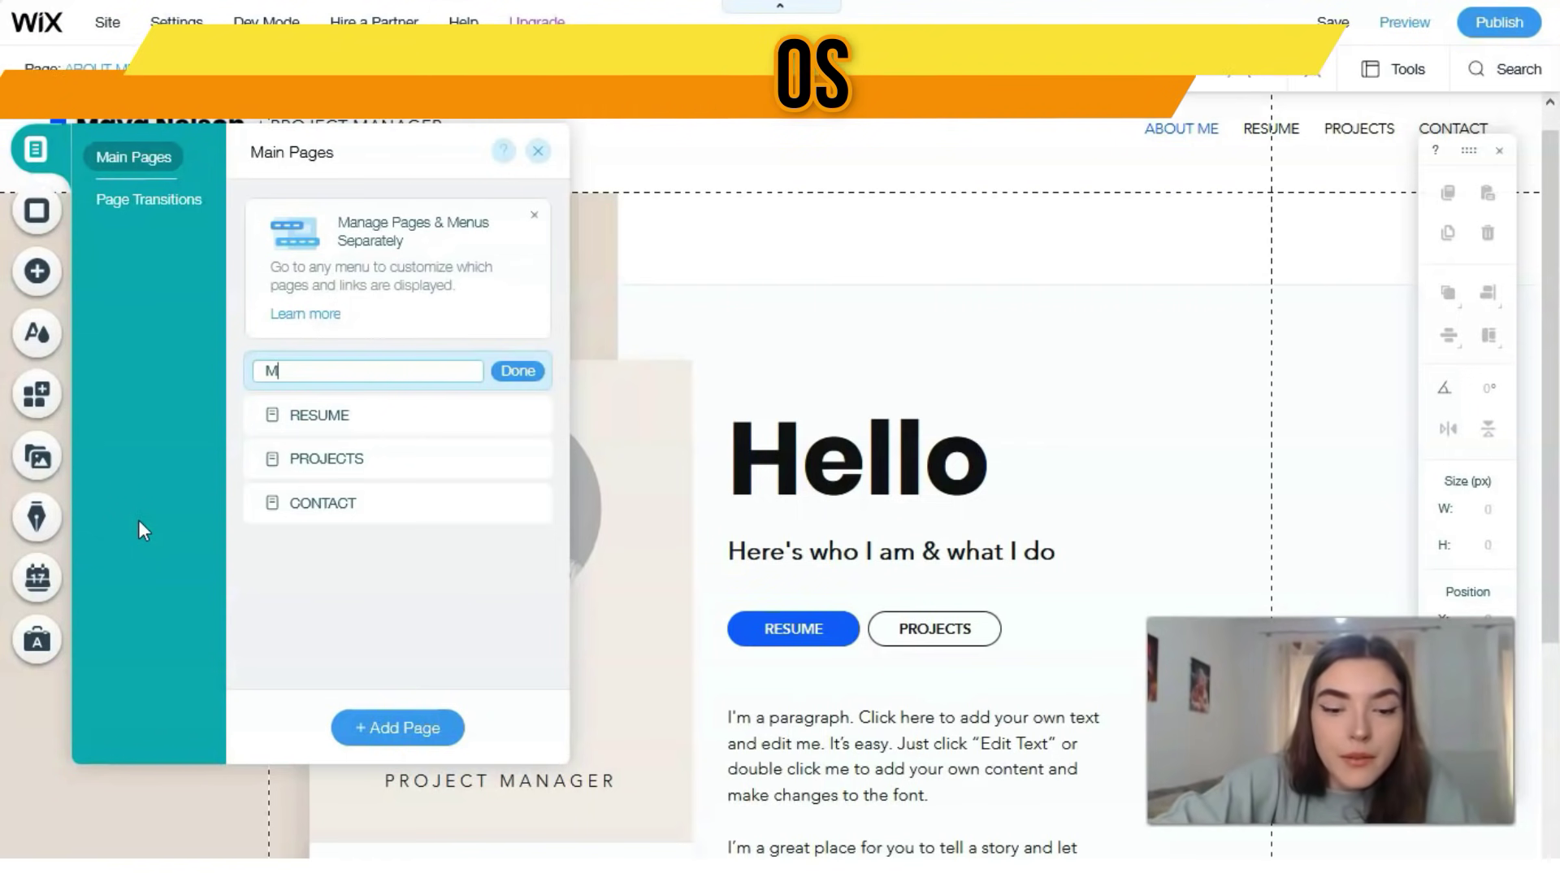
text(e)
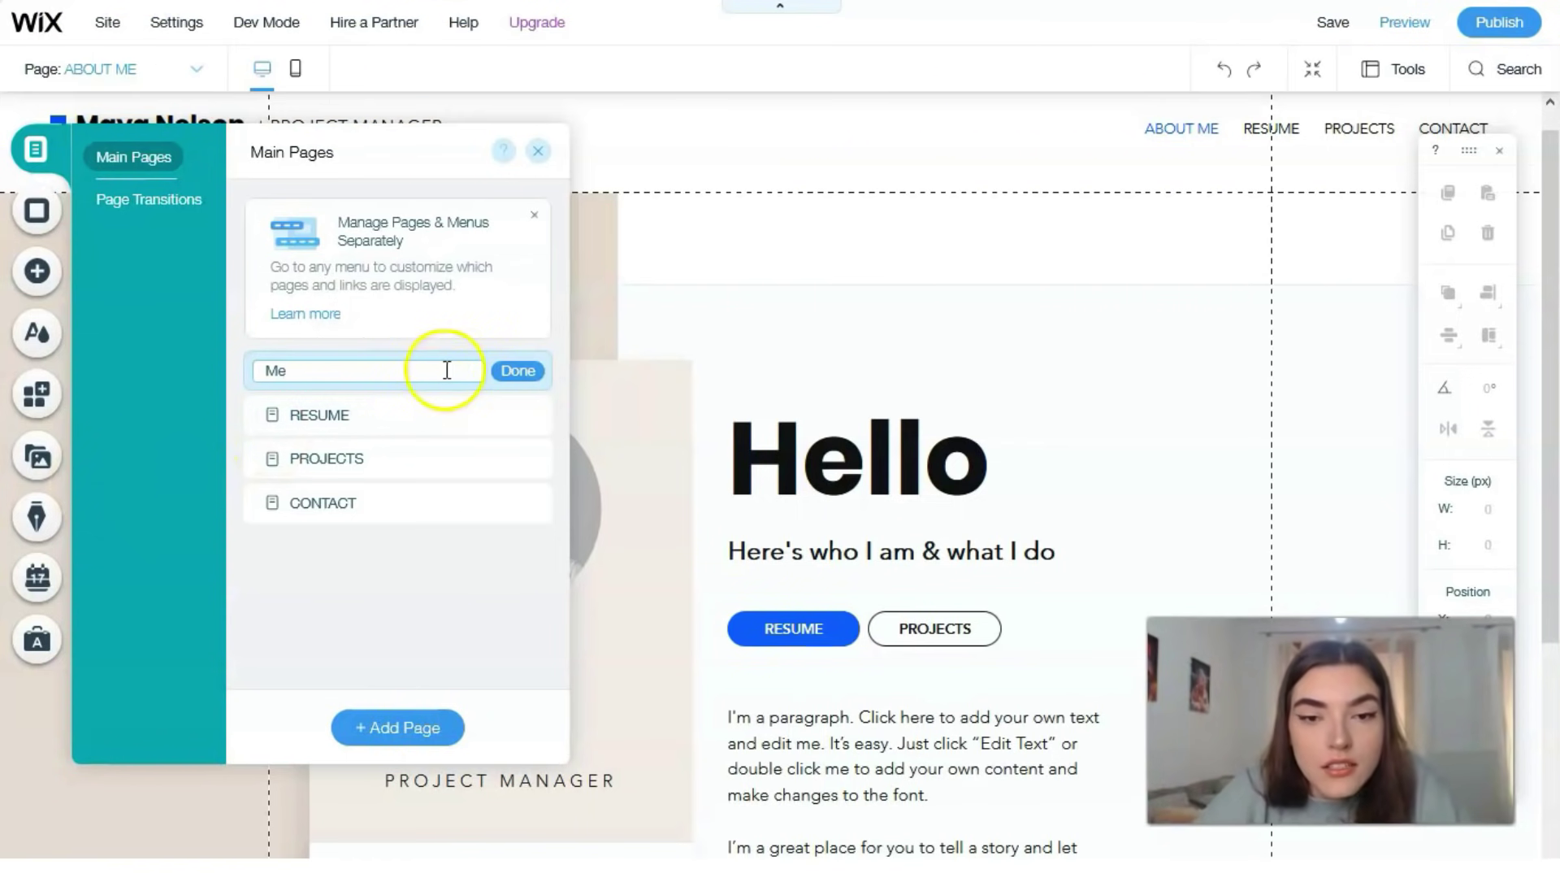
click(514, 372)
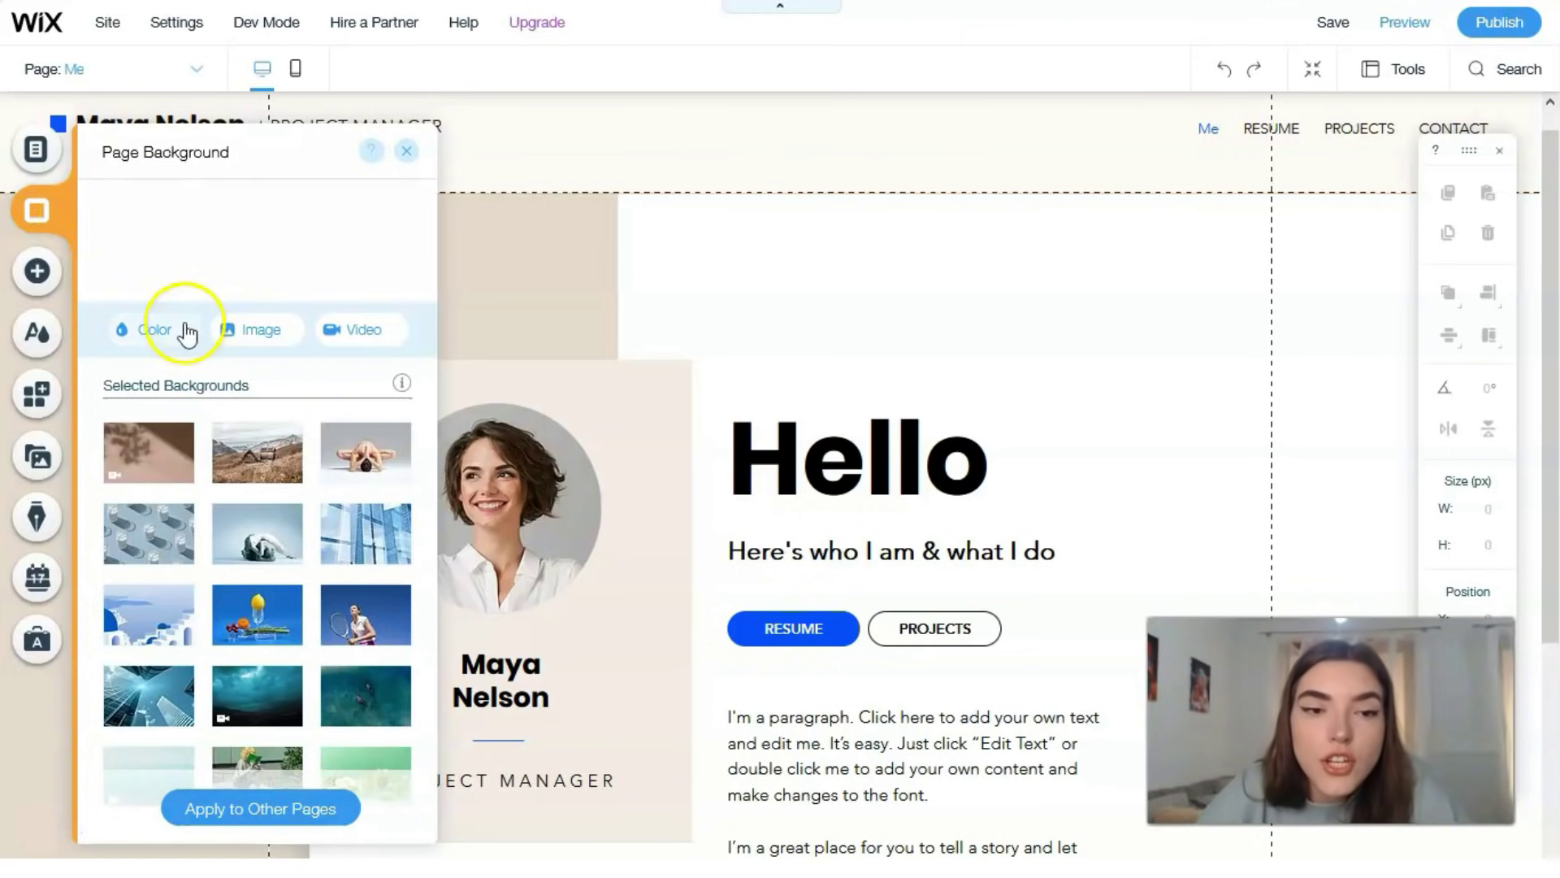
Step: Browse the selected image and video backgrounds available for the Me page
scroll(203, 439, down, 10)
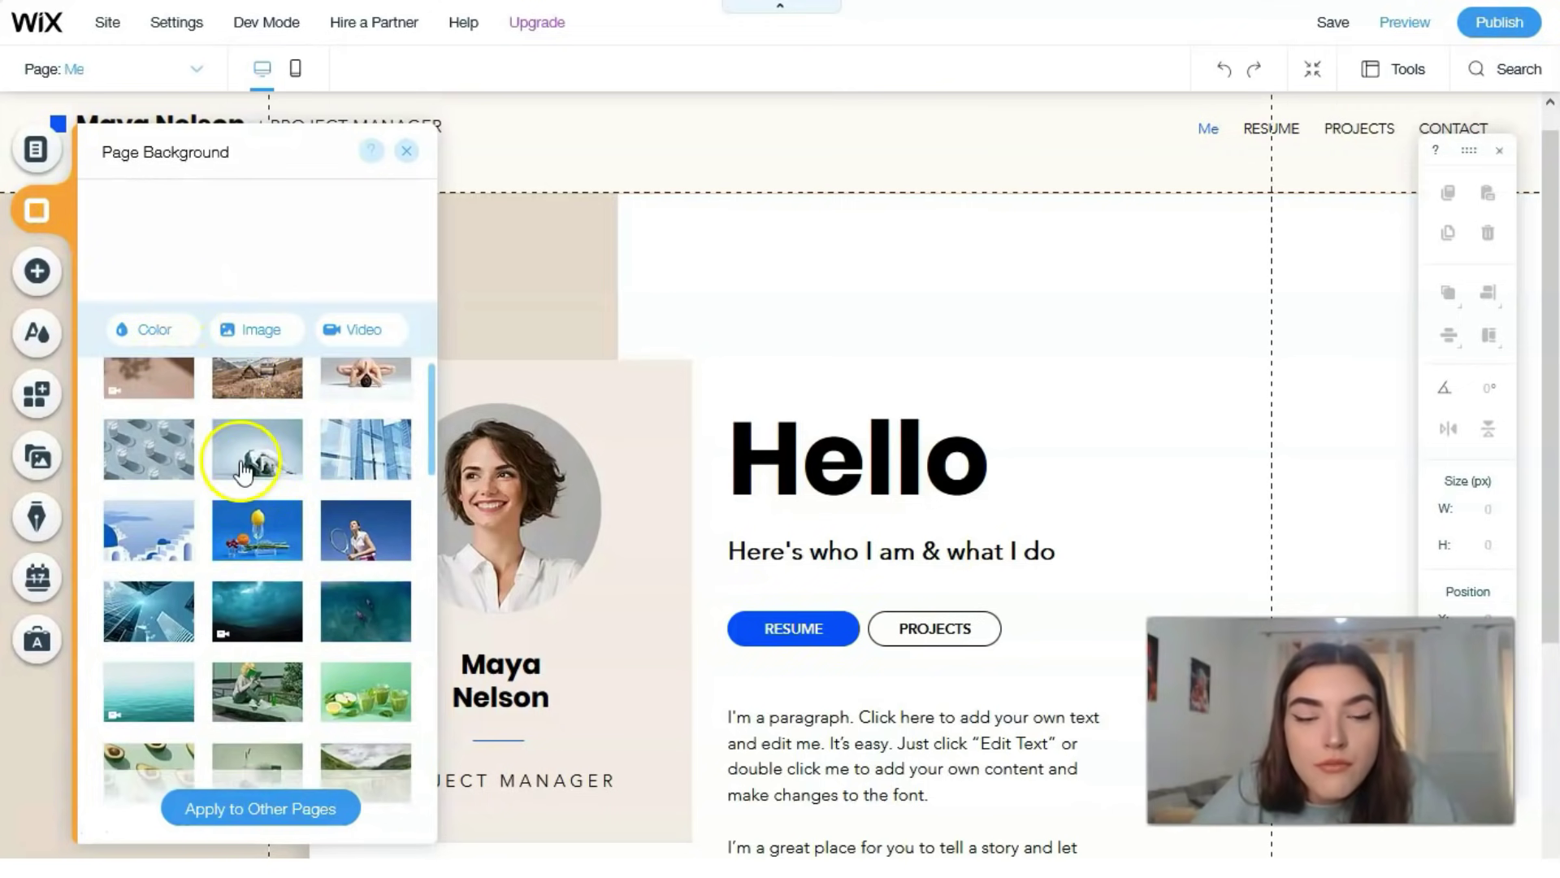
mouse_move(257, 478)
scroll(257, 478, down, 10)
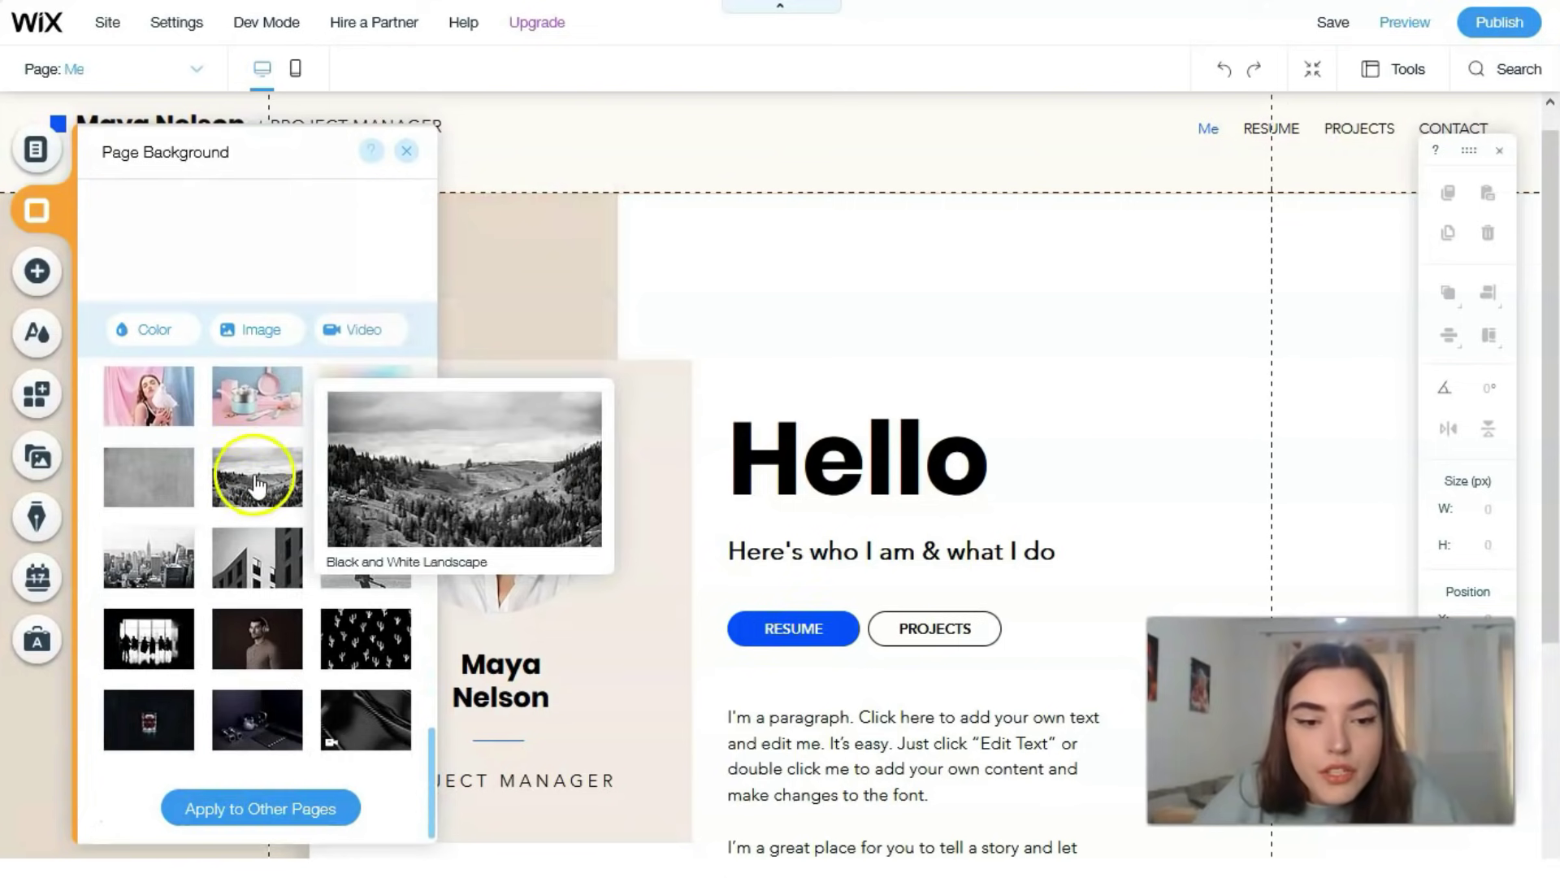
scroll(278, 644, up, 4)
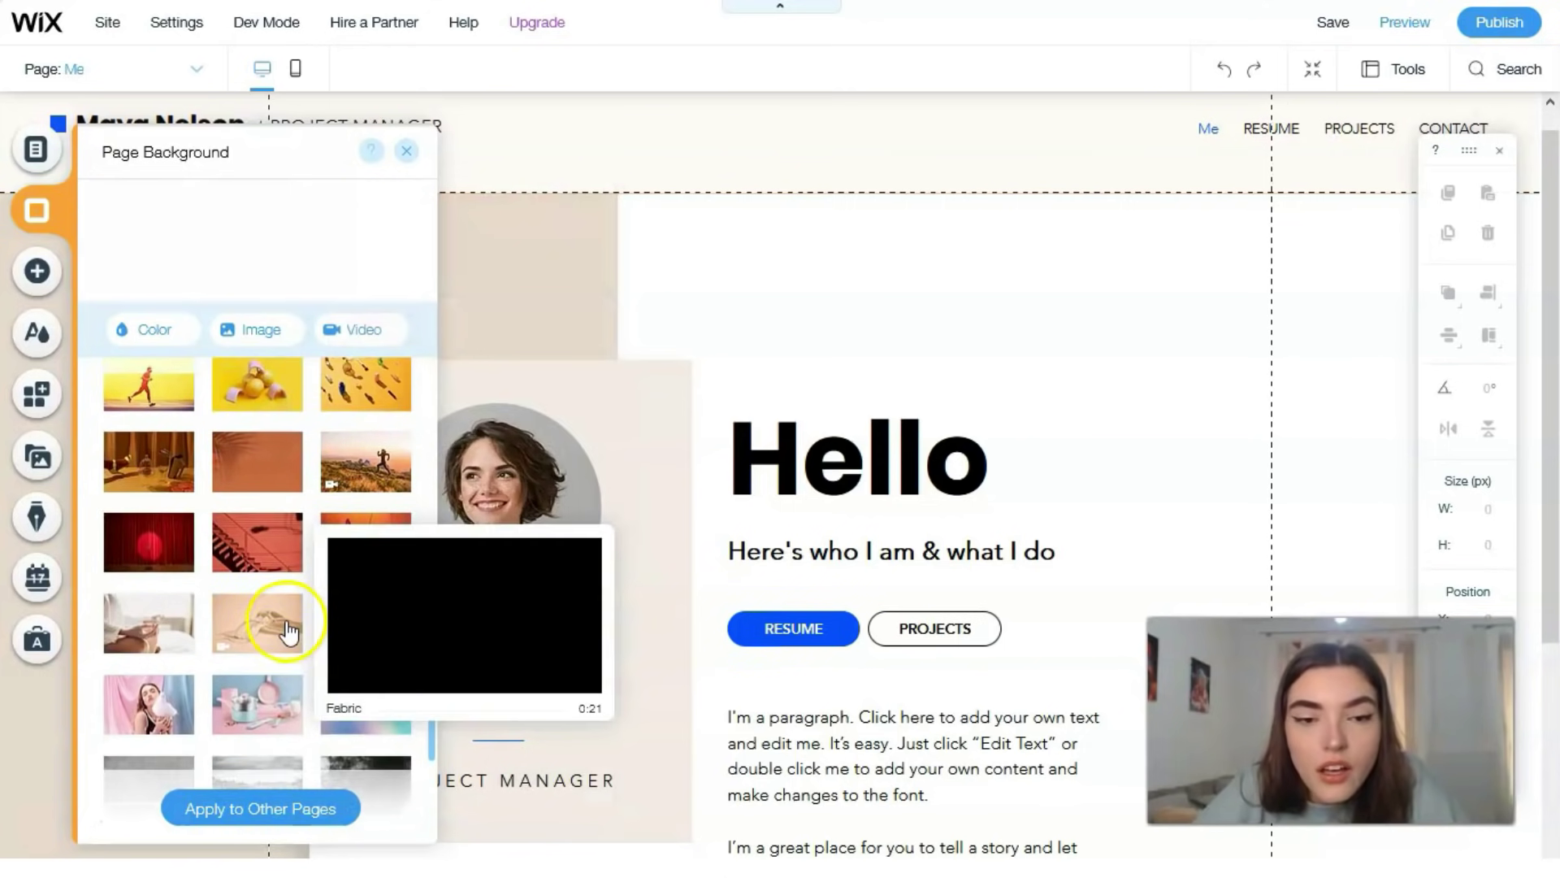
scroll(281, 605, up, 4)
scroll(126, 547, up, 5)
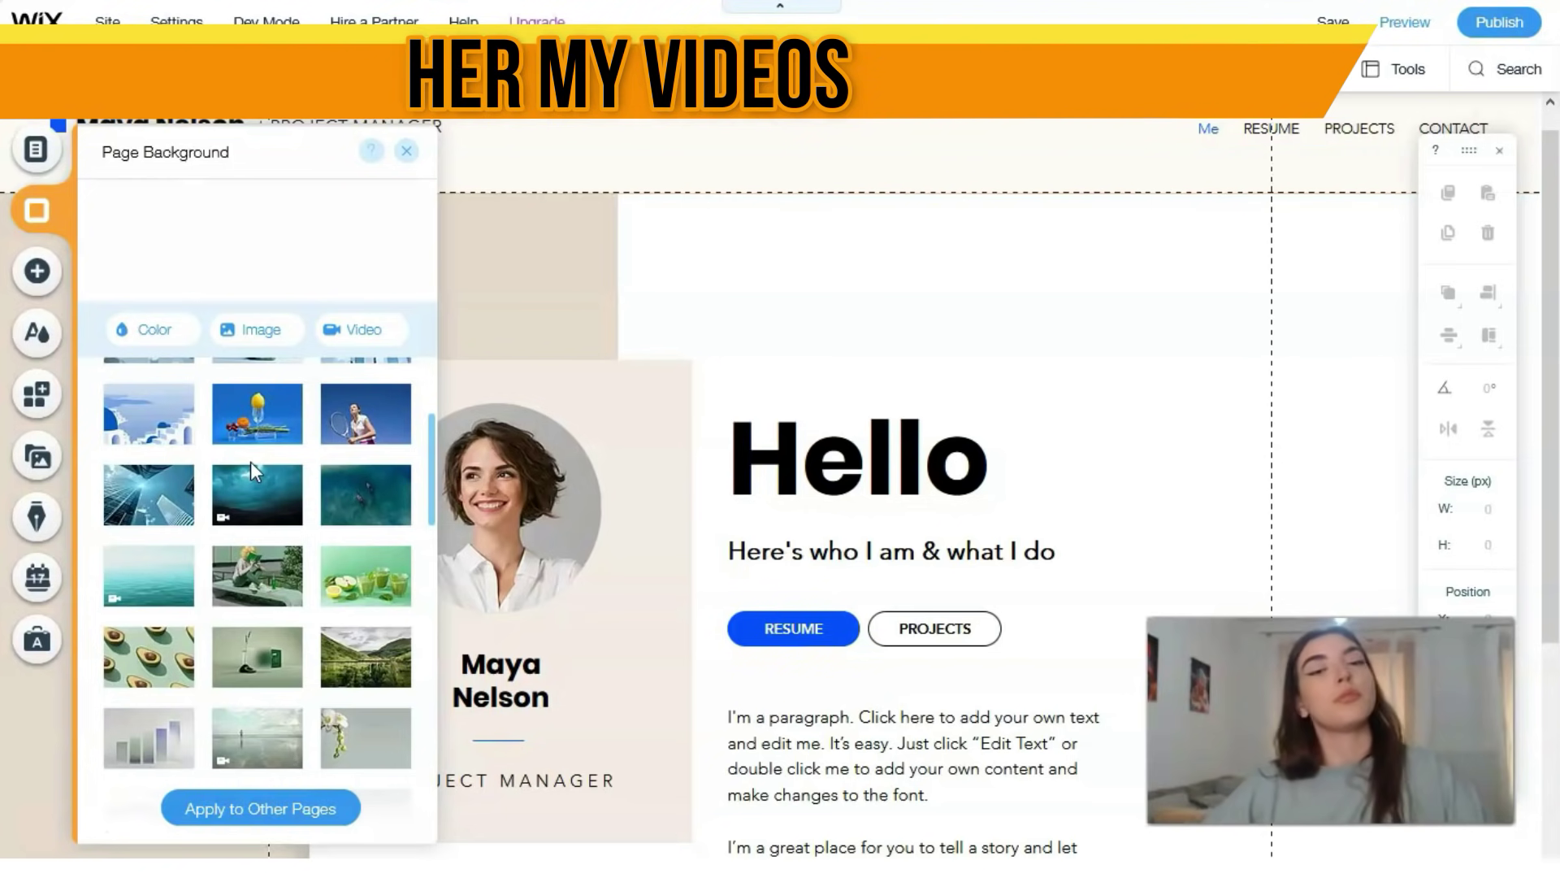
Step: Look over the elements that can be added to the site, including strips, the Member's Area and images
click(47, 262)
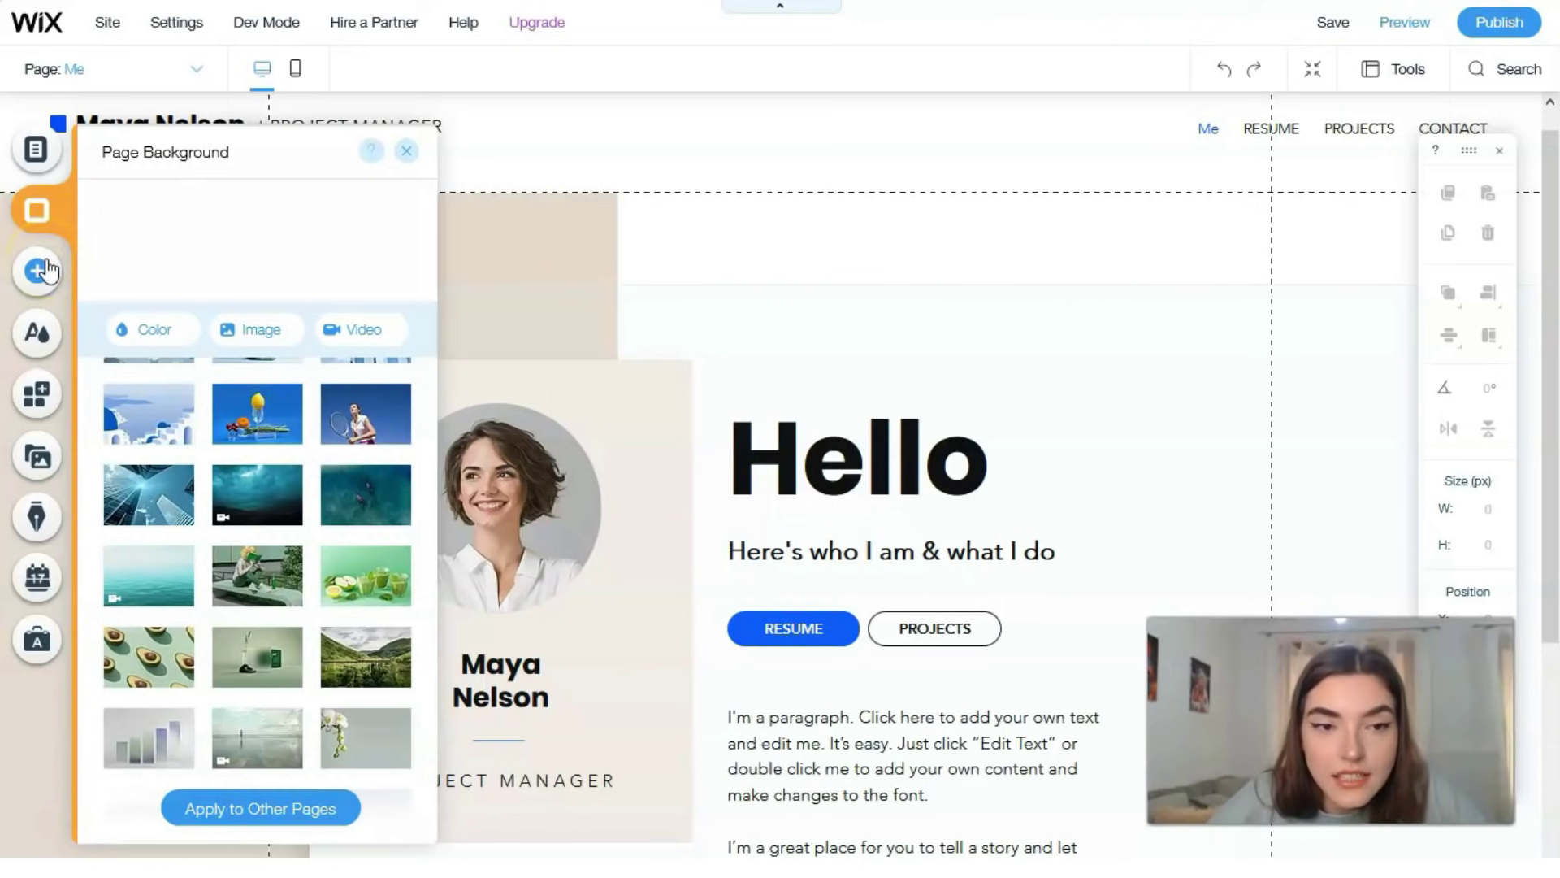
click(47, 270)
click(41, 280)
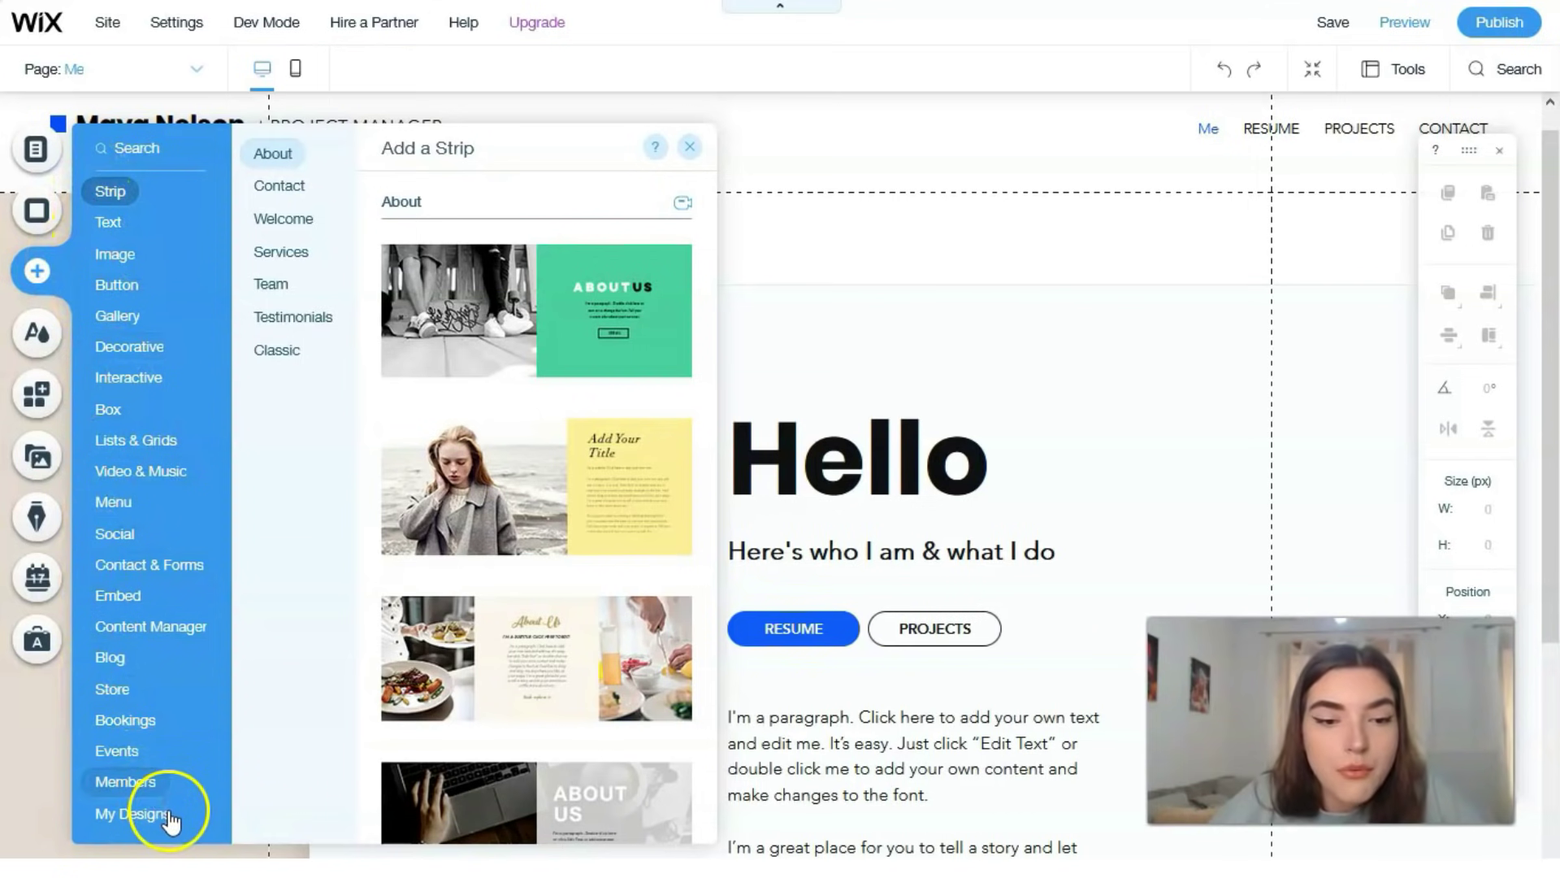
click(142, 783)
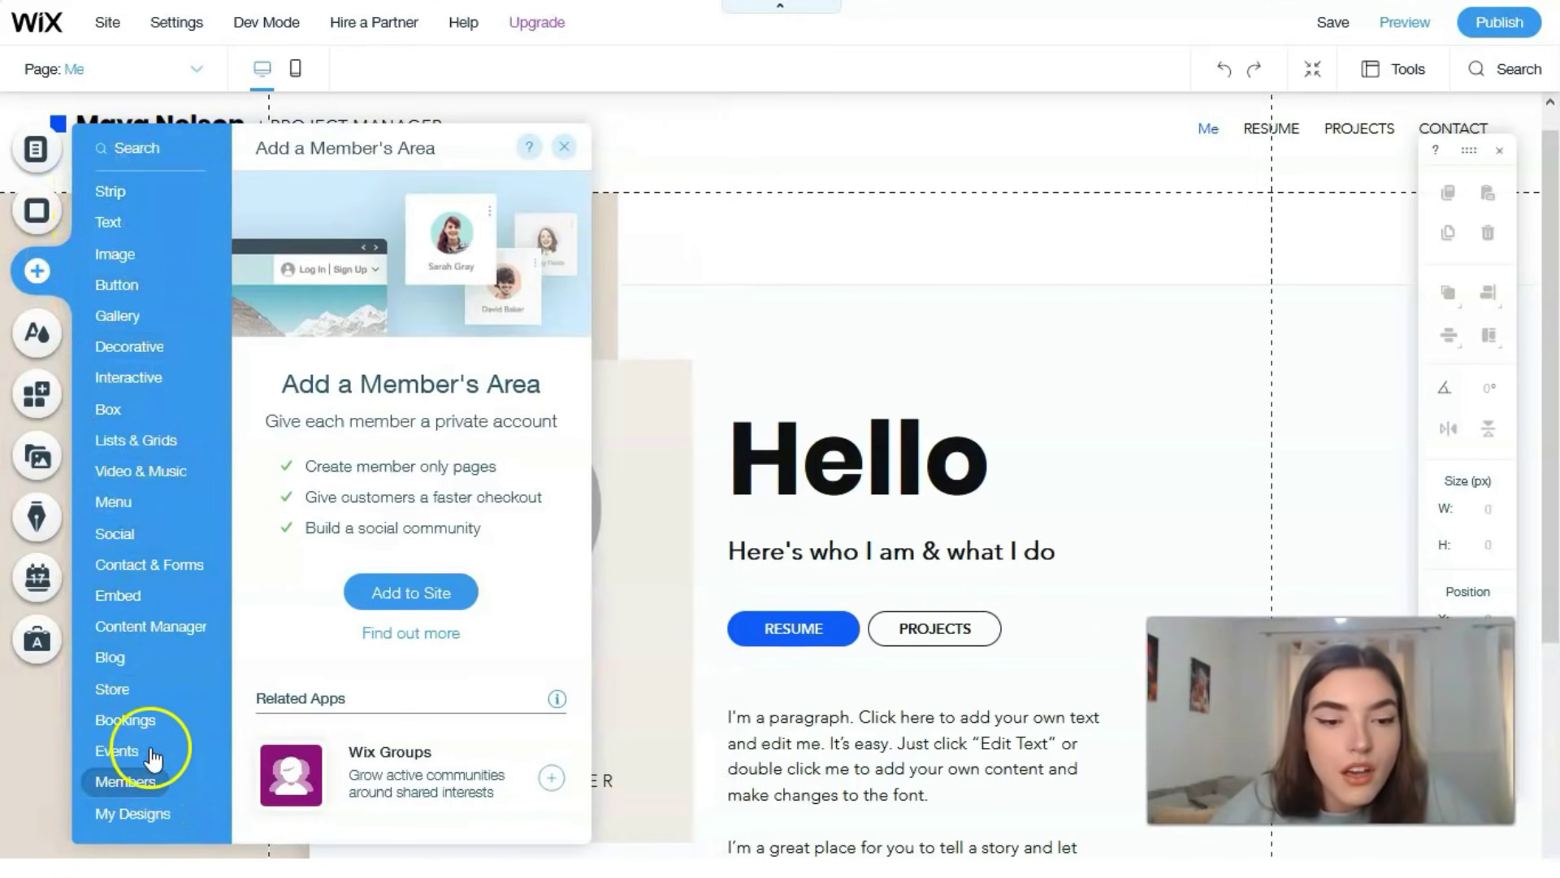
click(122, 195)
click(118, 253)
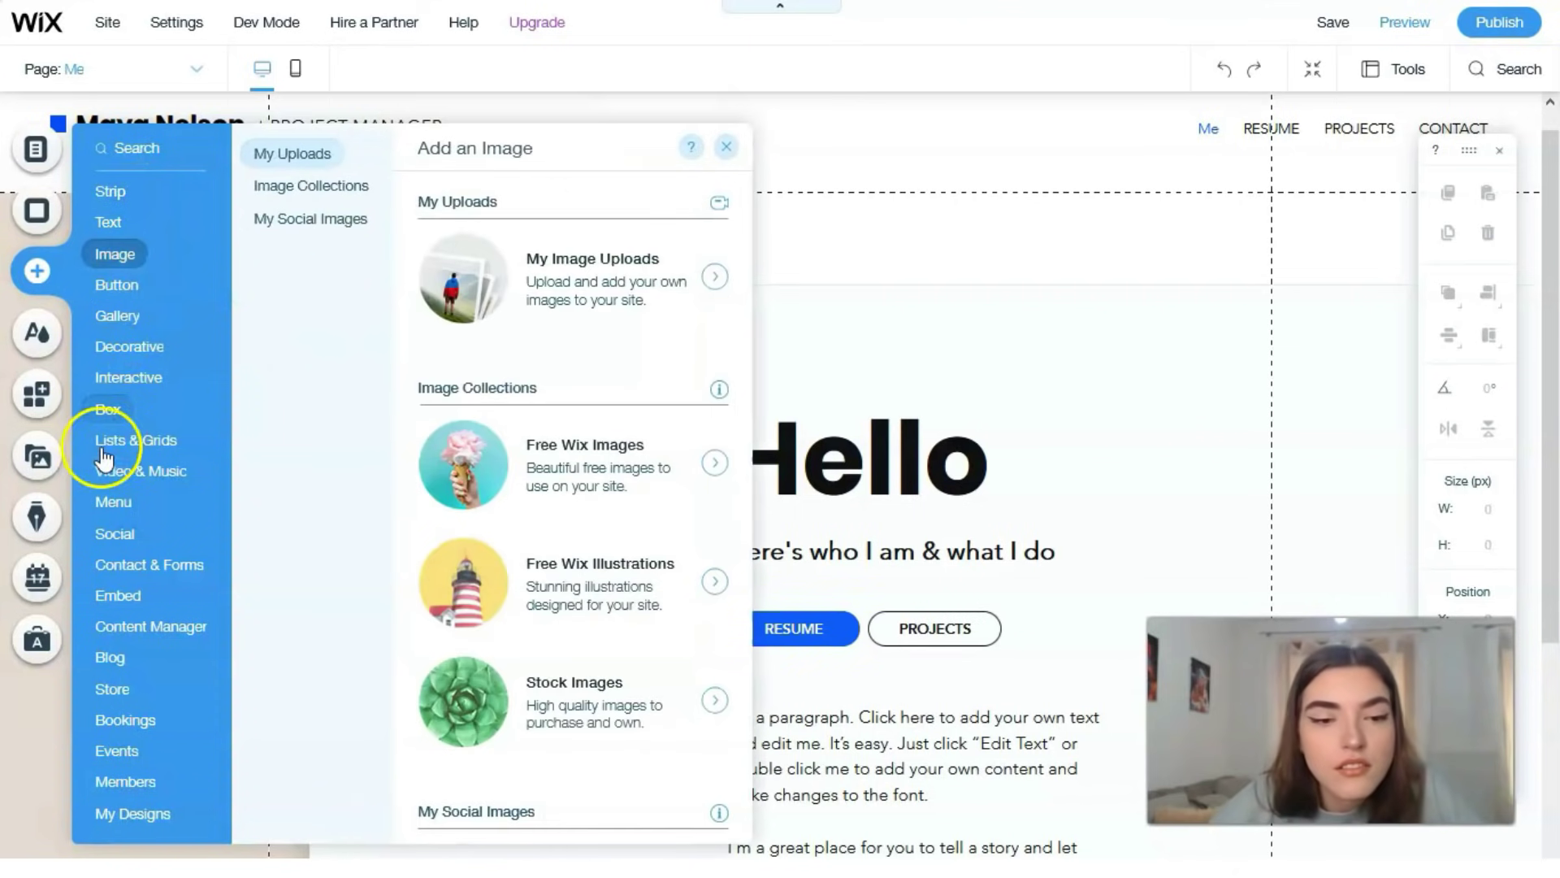
click(118, 254)
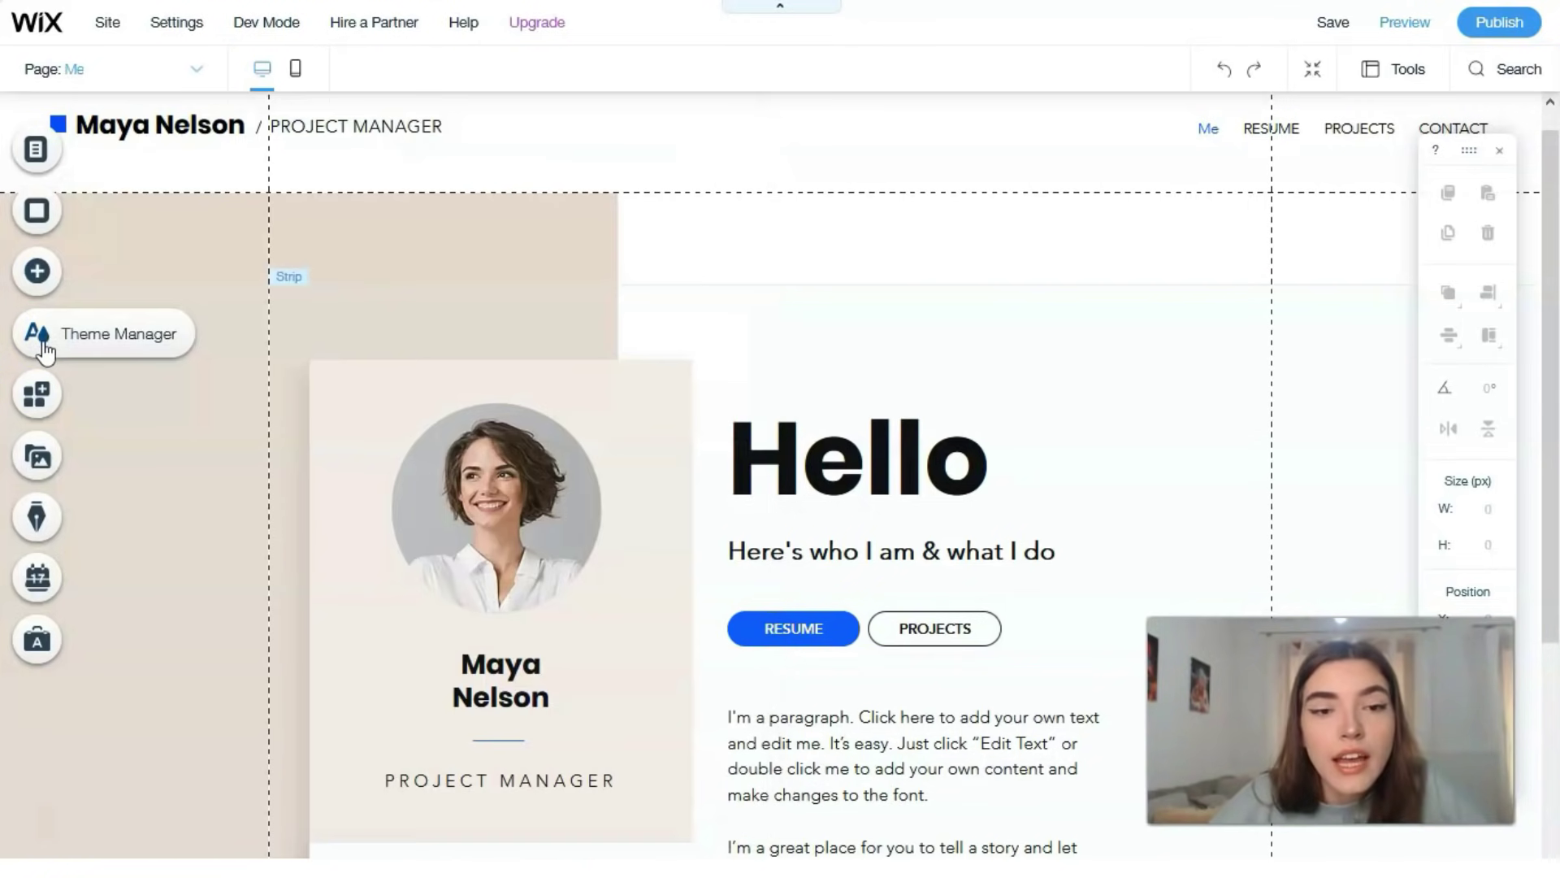
Step: Examine the theme's site colors, including the shade adjustment for Color 2, and its heading and paragraph text themes
click(40, 339)
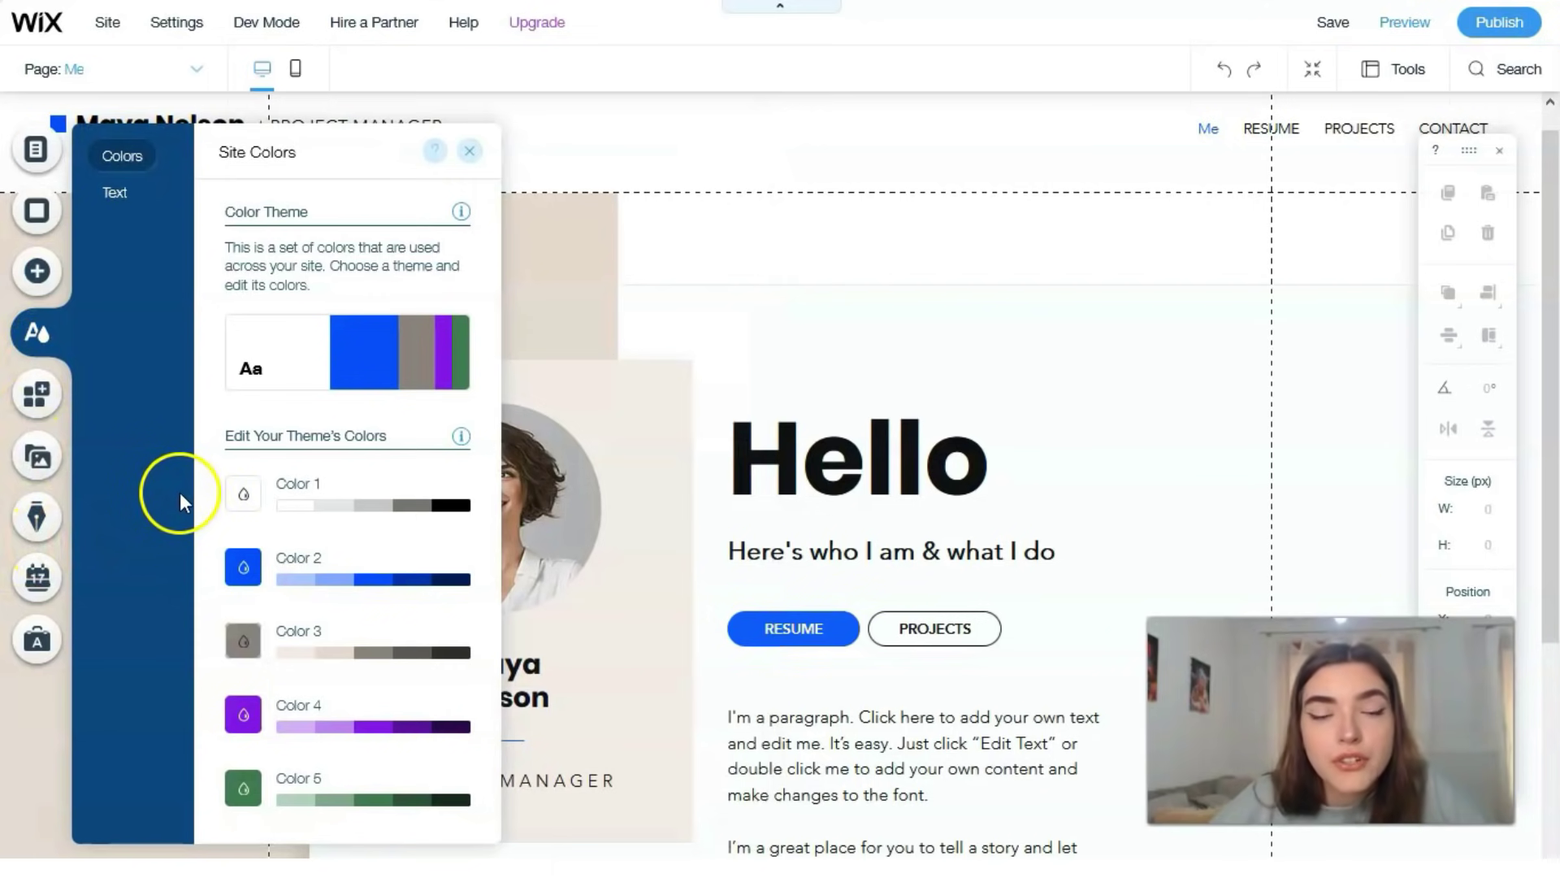
mouse_move(314, 374)
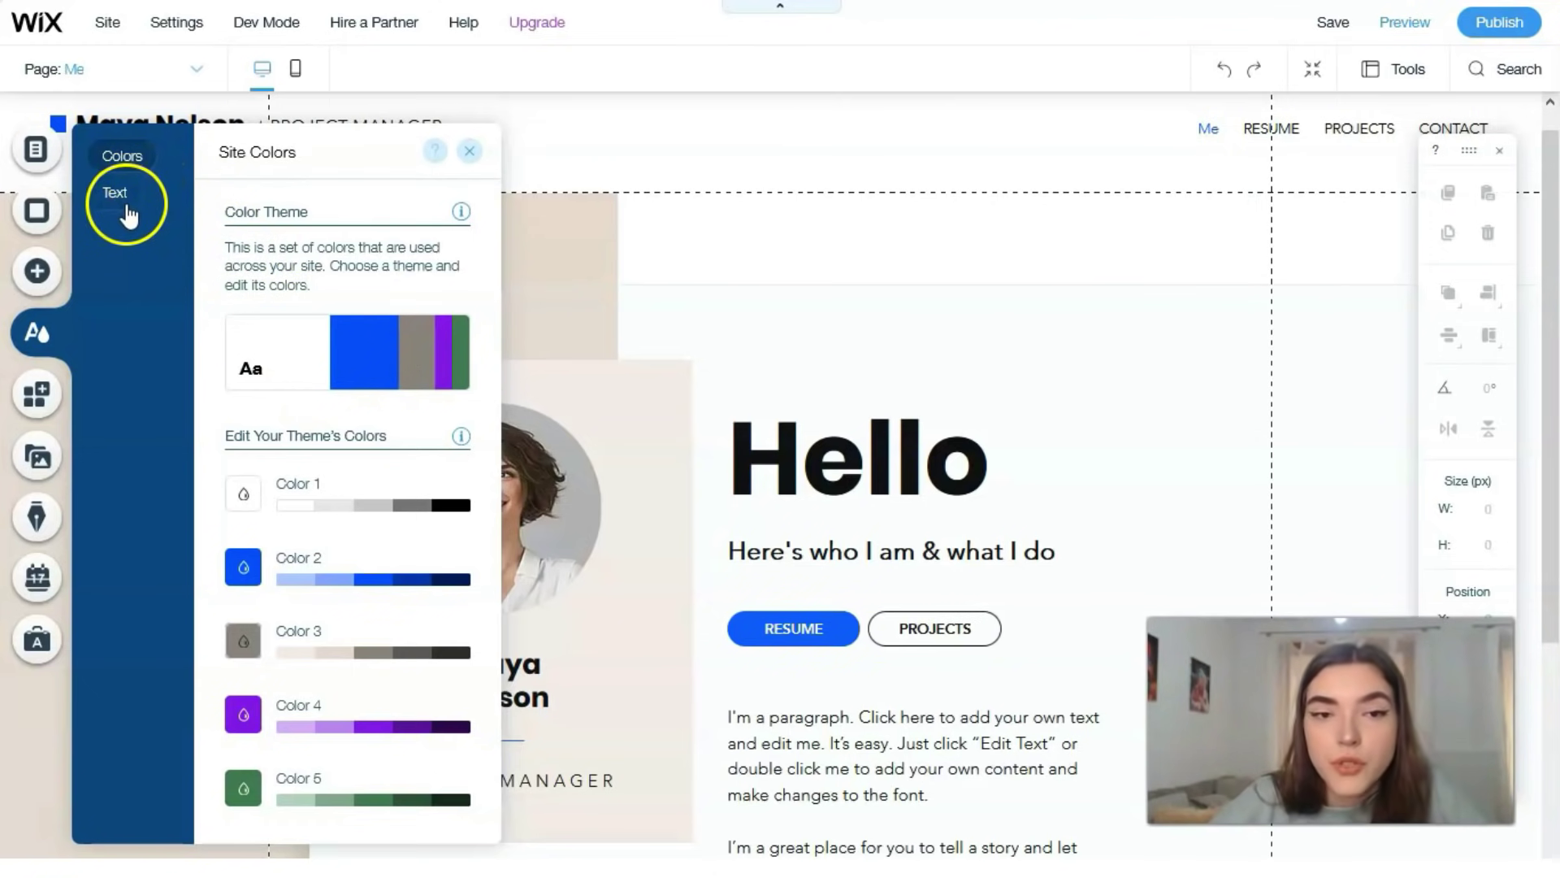
click(365, 579)
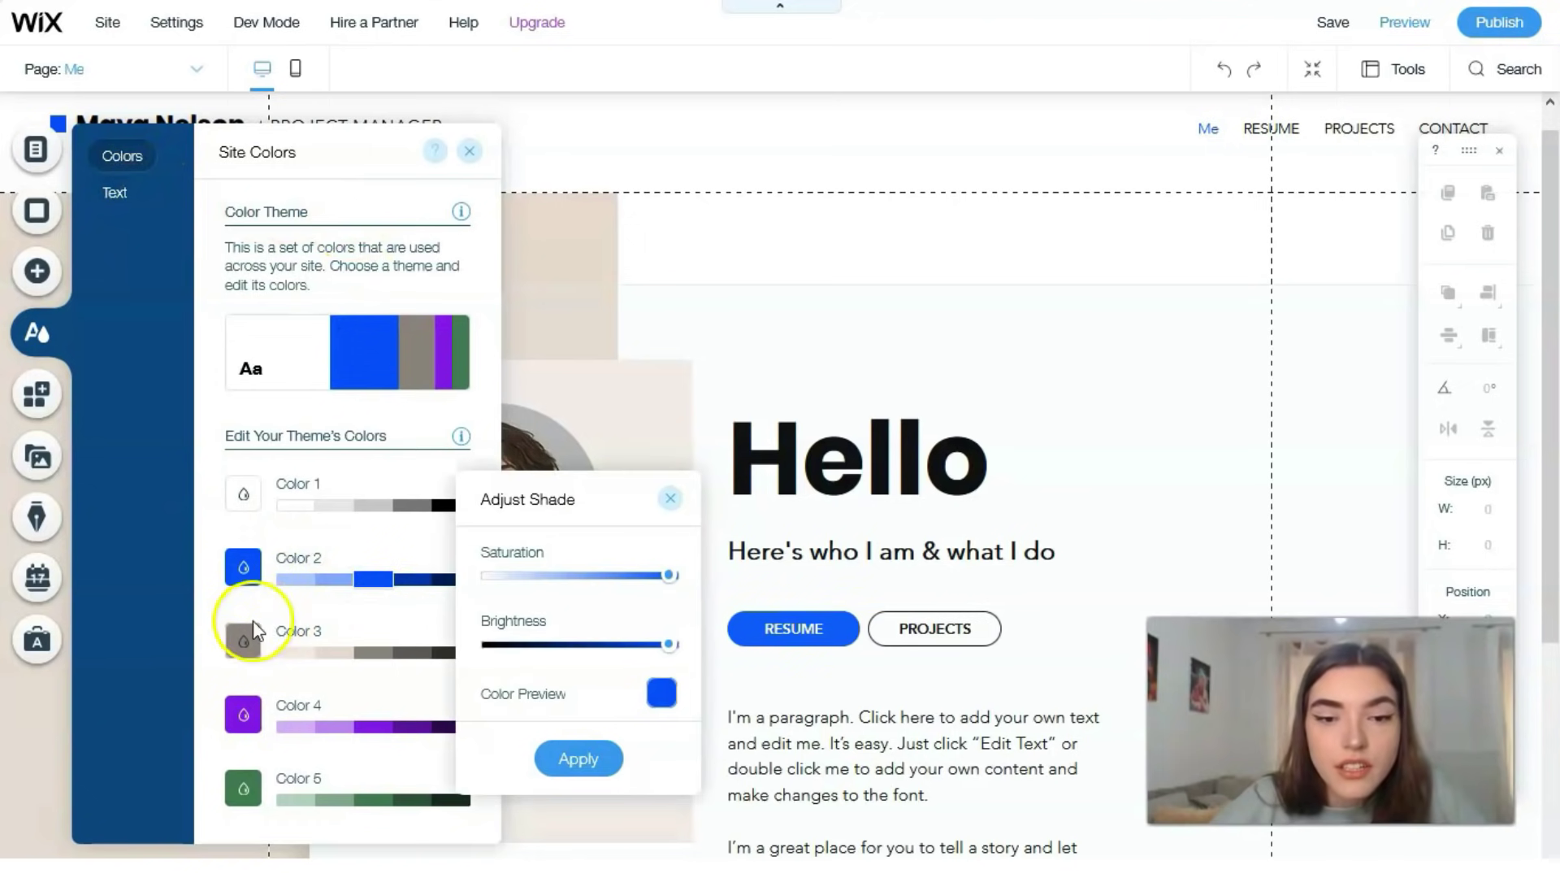
click(256, 683)
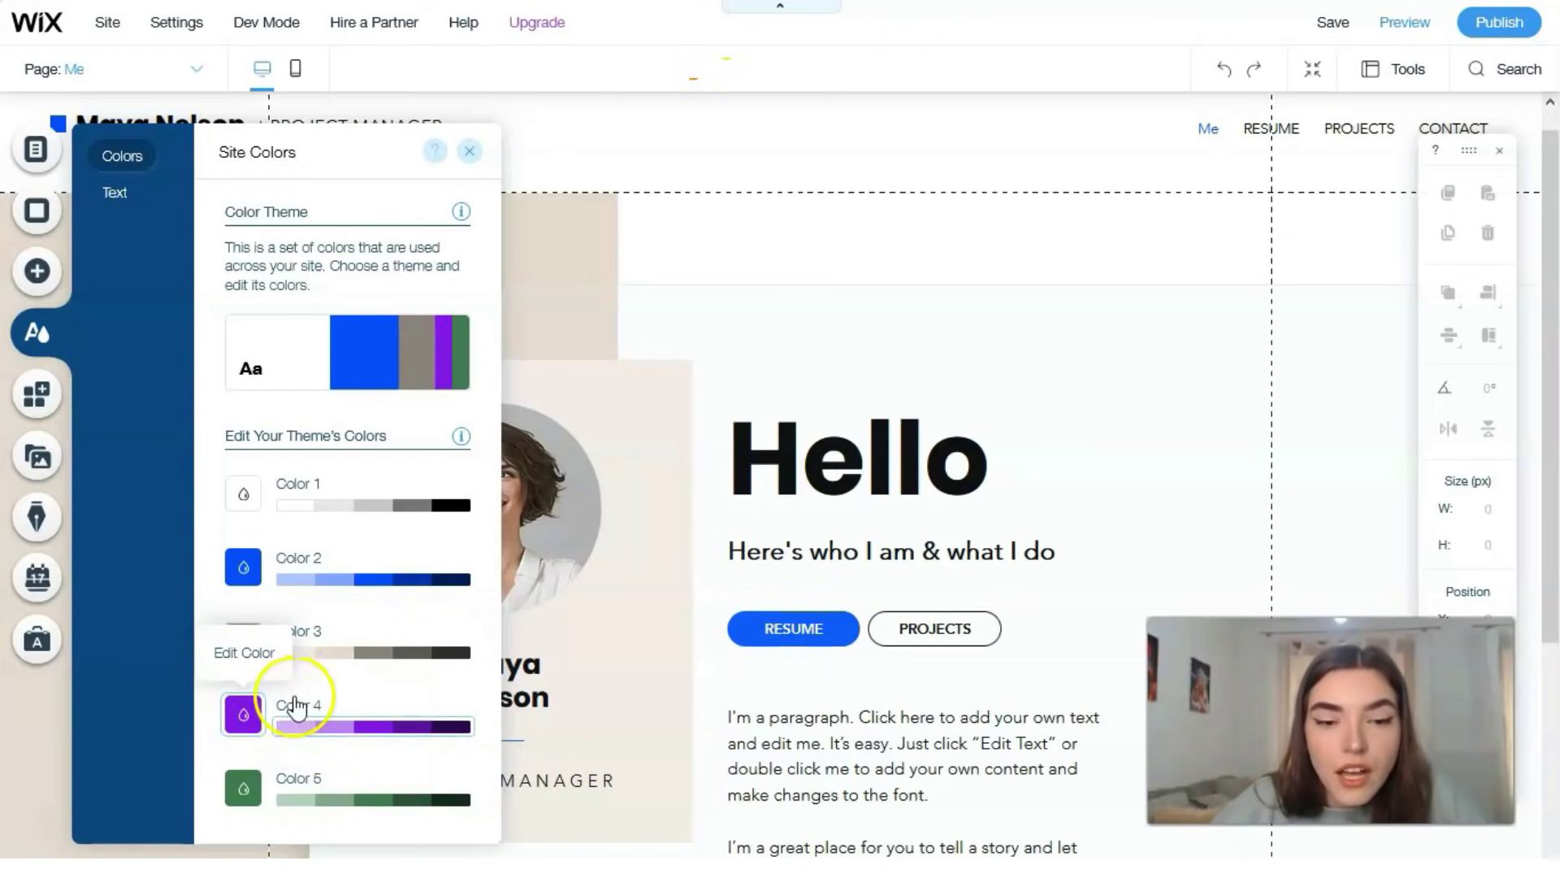
click(111, 196)
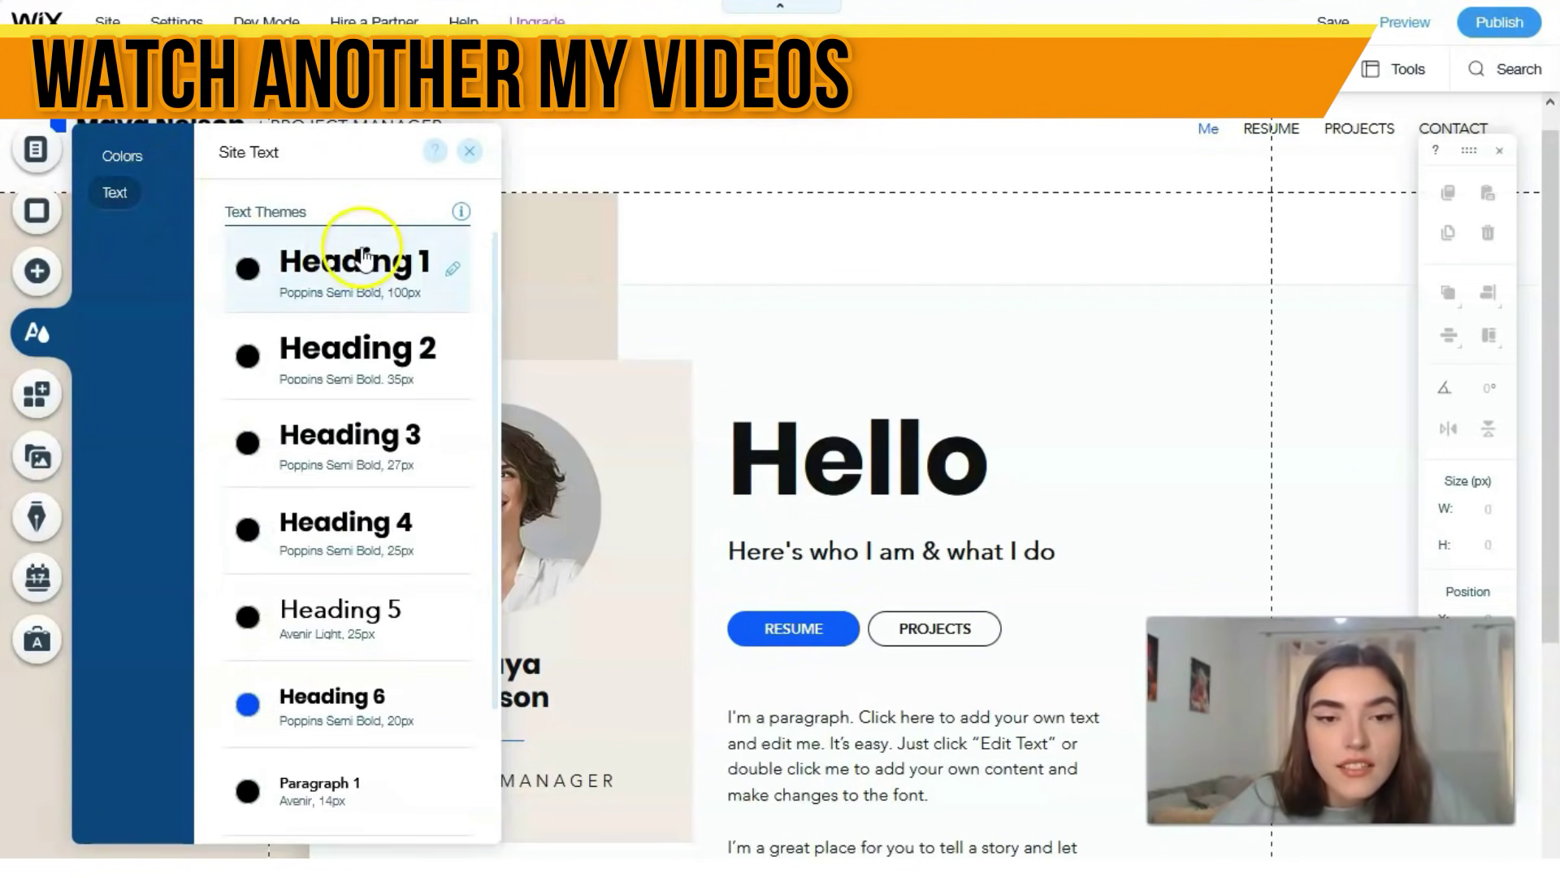
scroll(333, 374, down, 2)
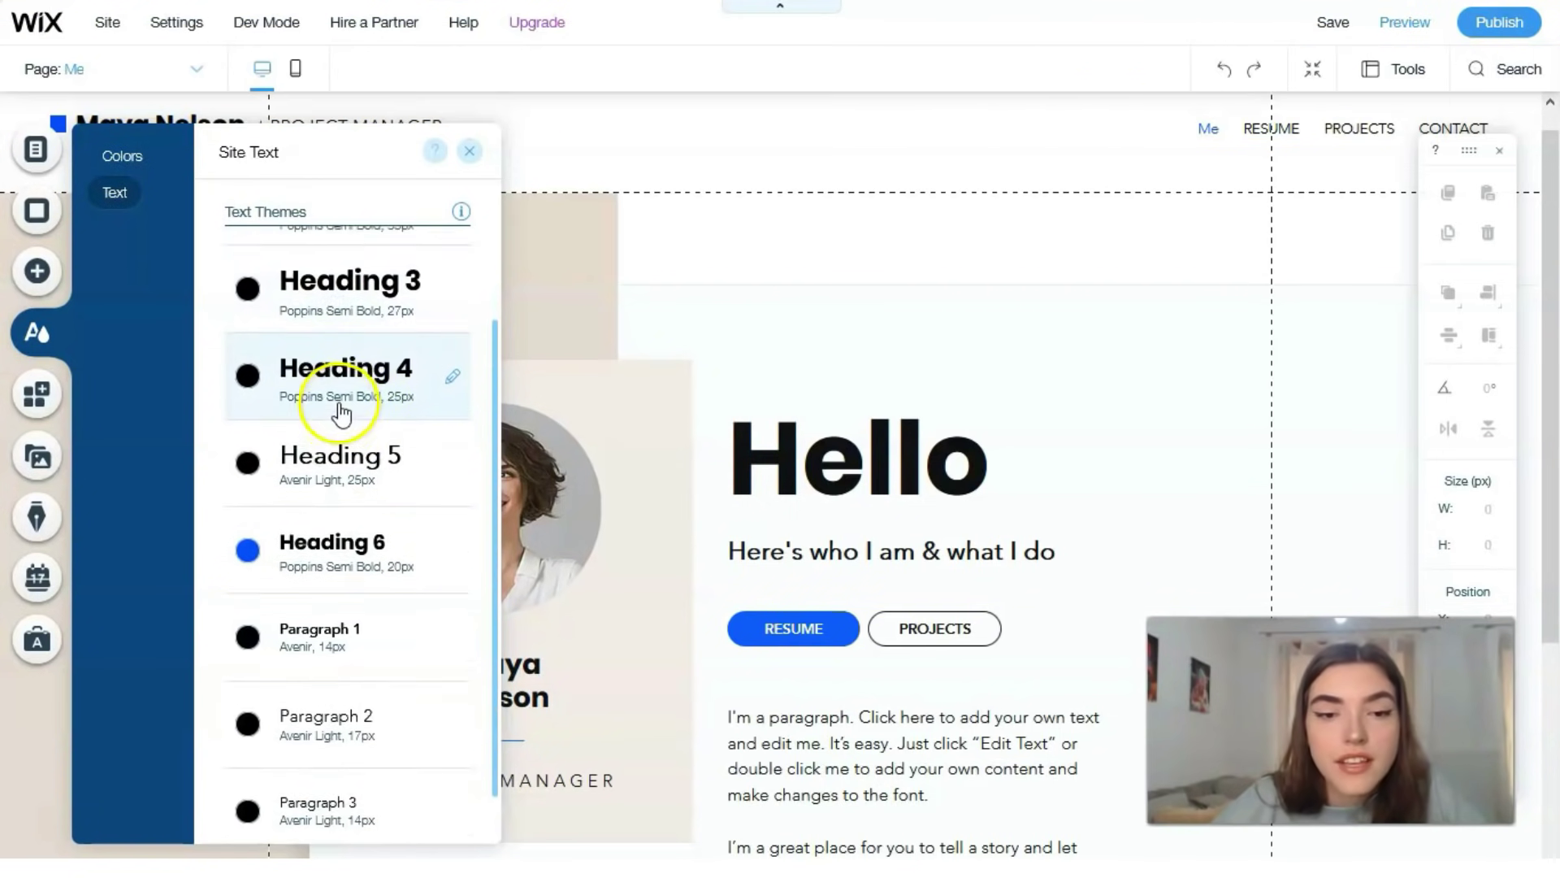
Step: View the Wix App Market home and browse the media upload sources, editing tools, and free Wix and Shutterstock images and videos
click(37, 395)
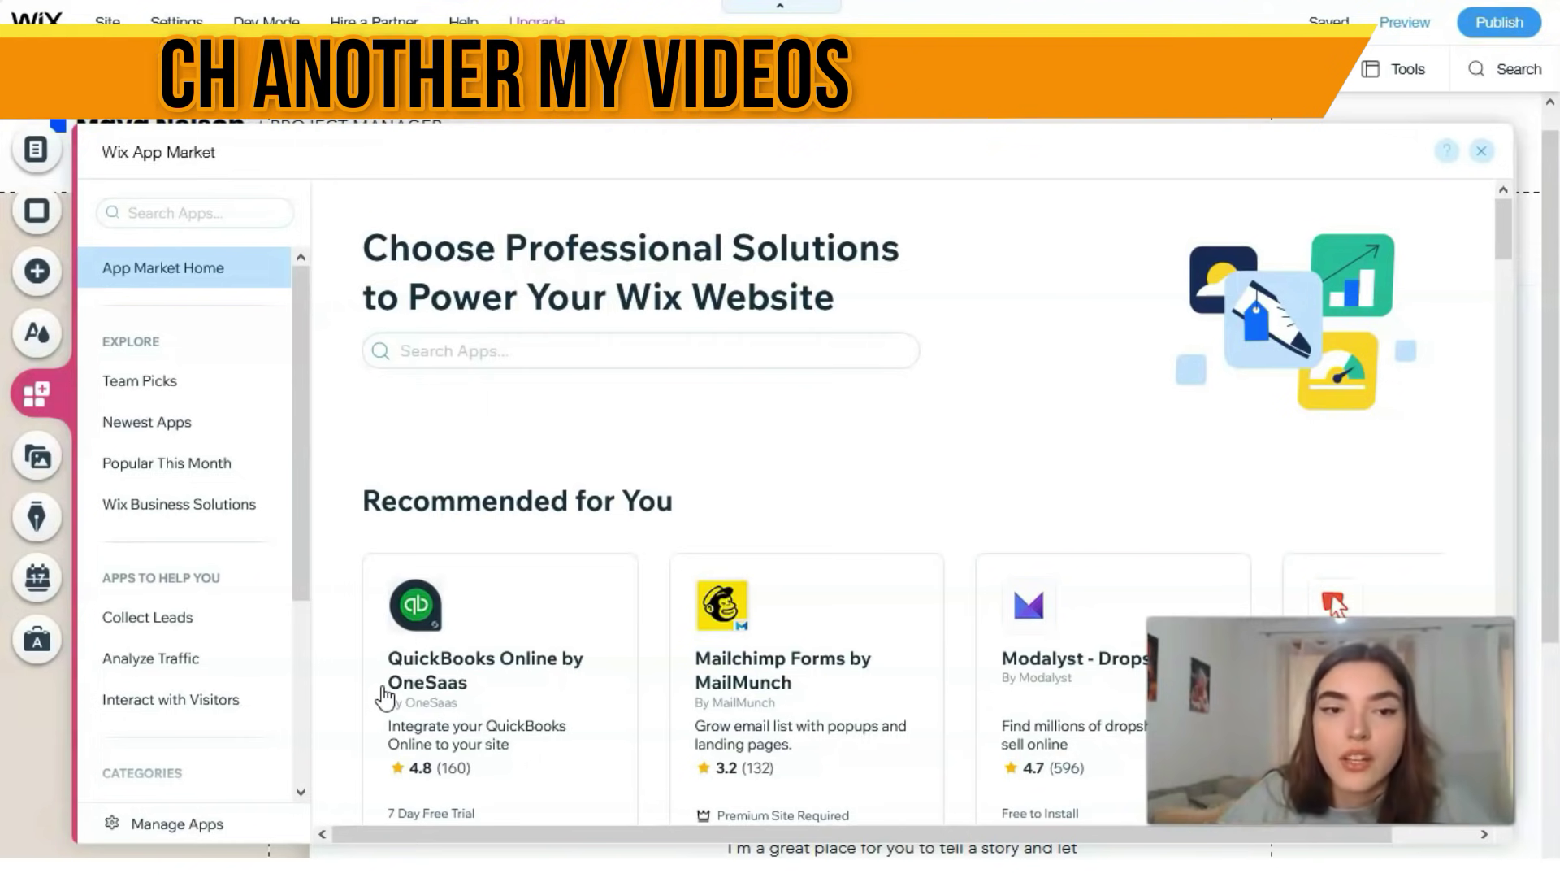
click(41, 465)
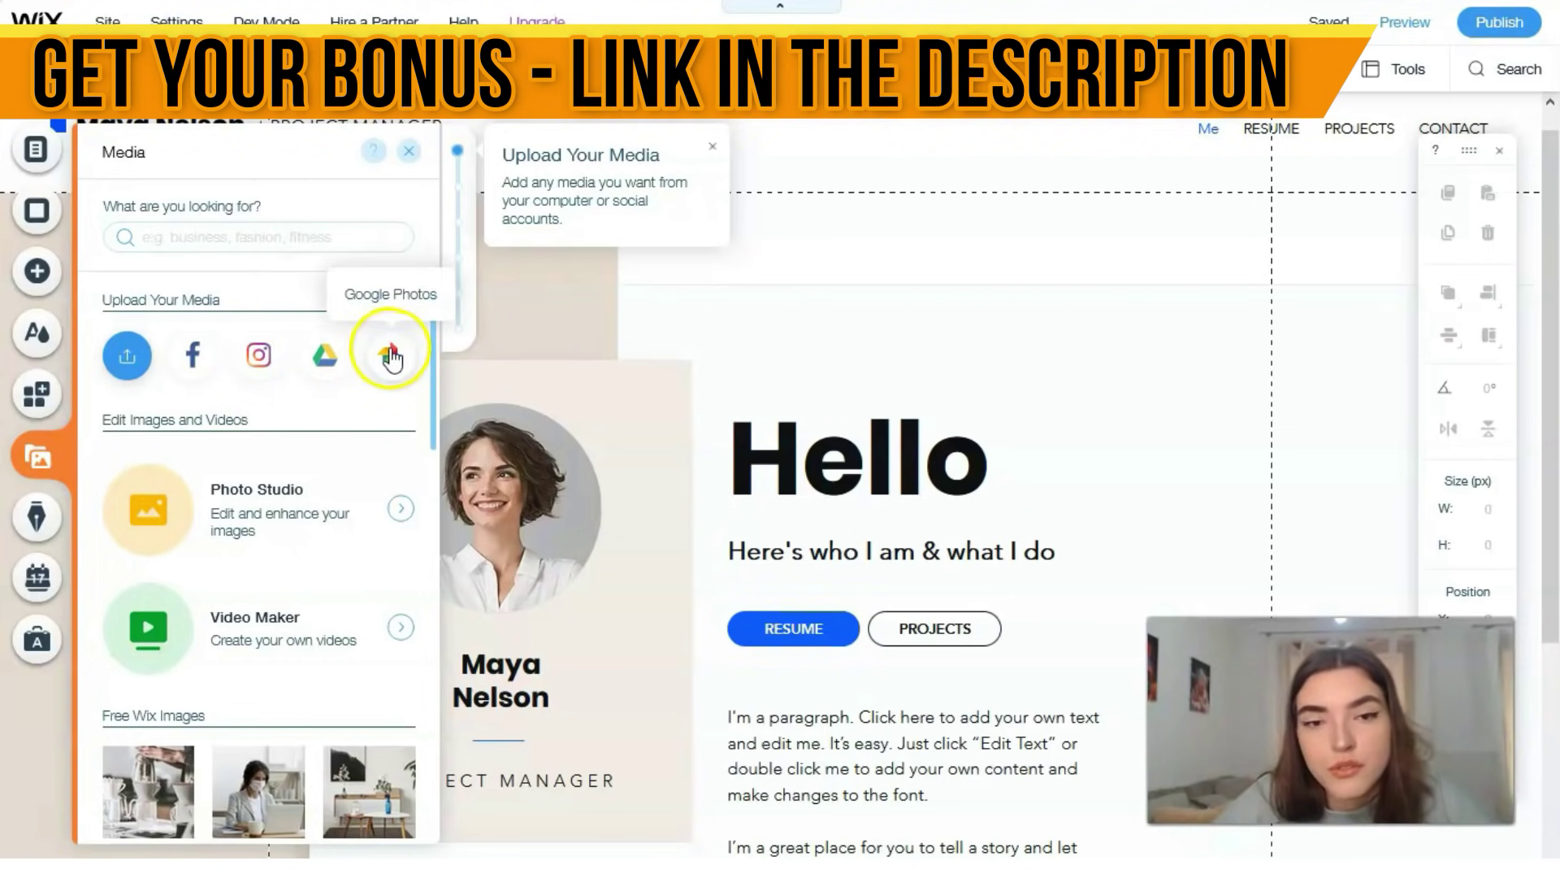
scroll(232, 610, down, 4)
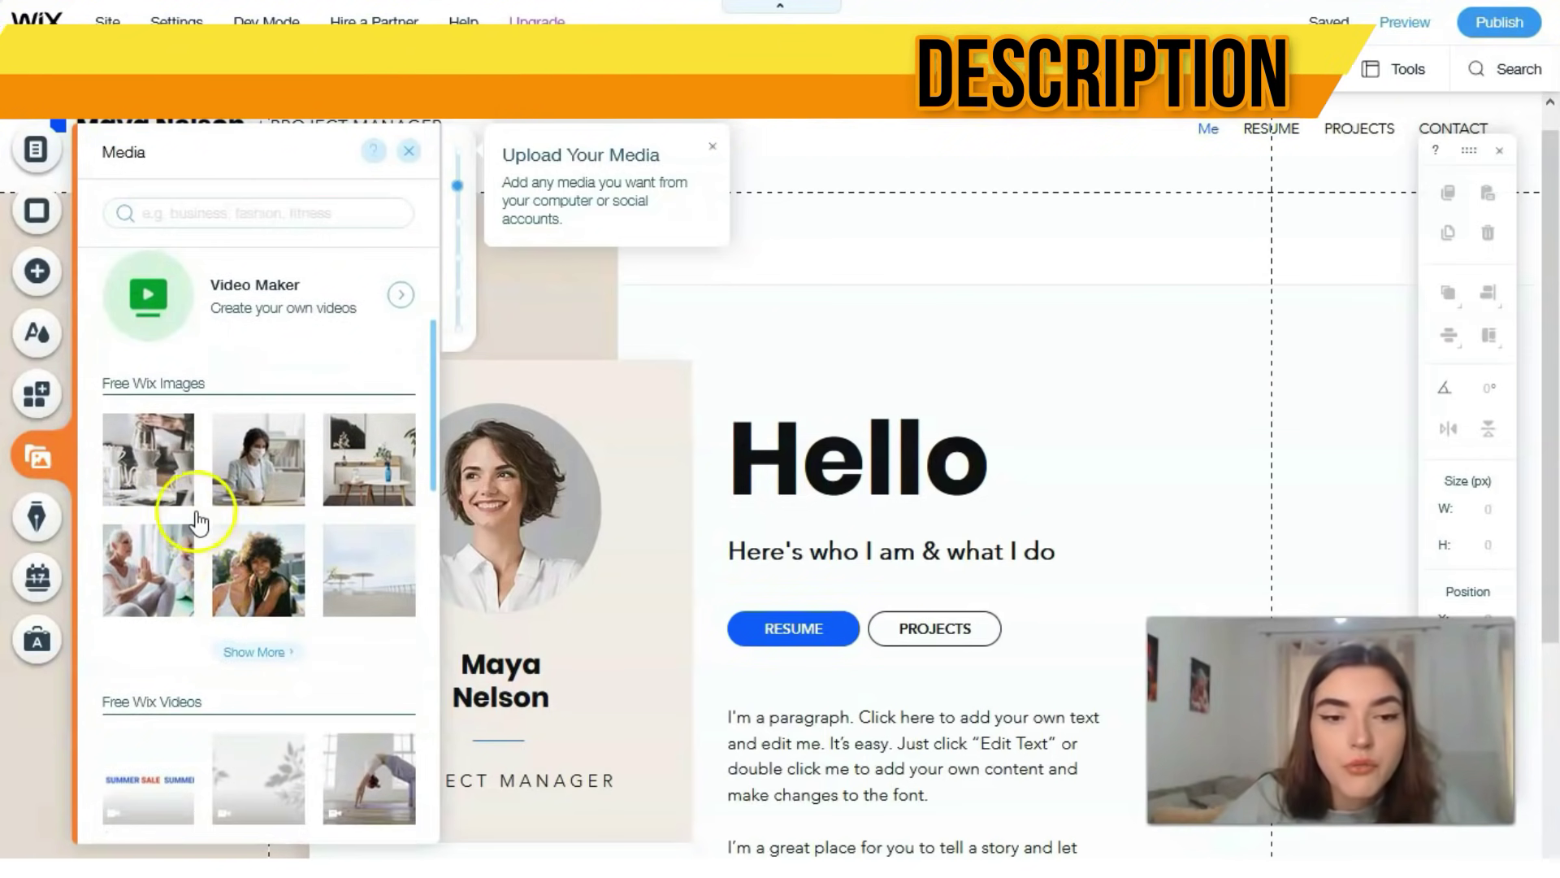
scroll(213, 437, down, 4)
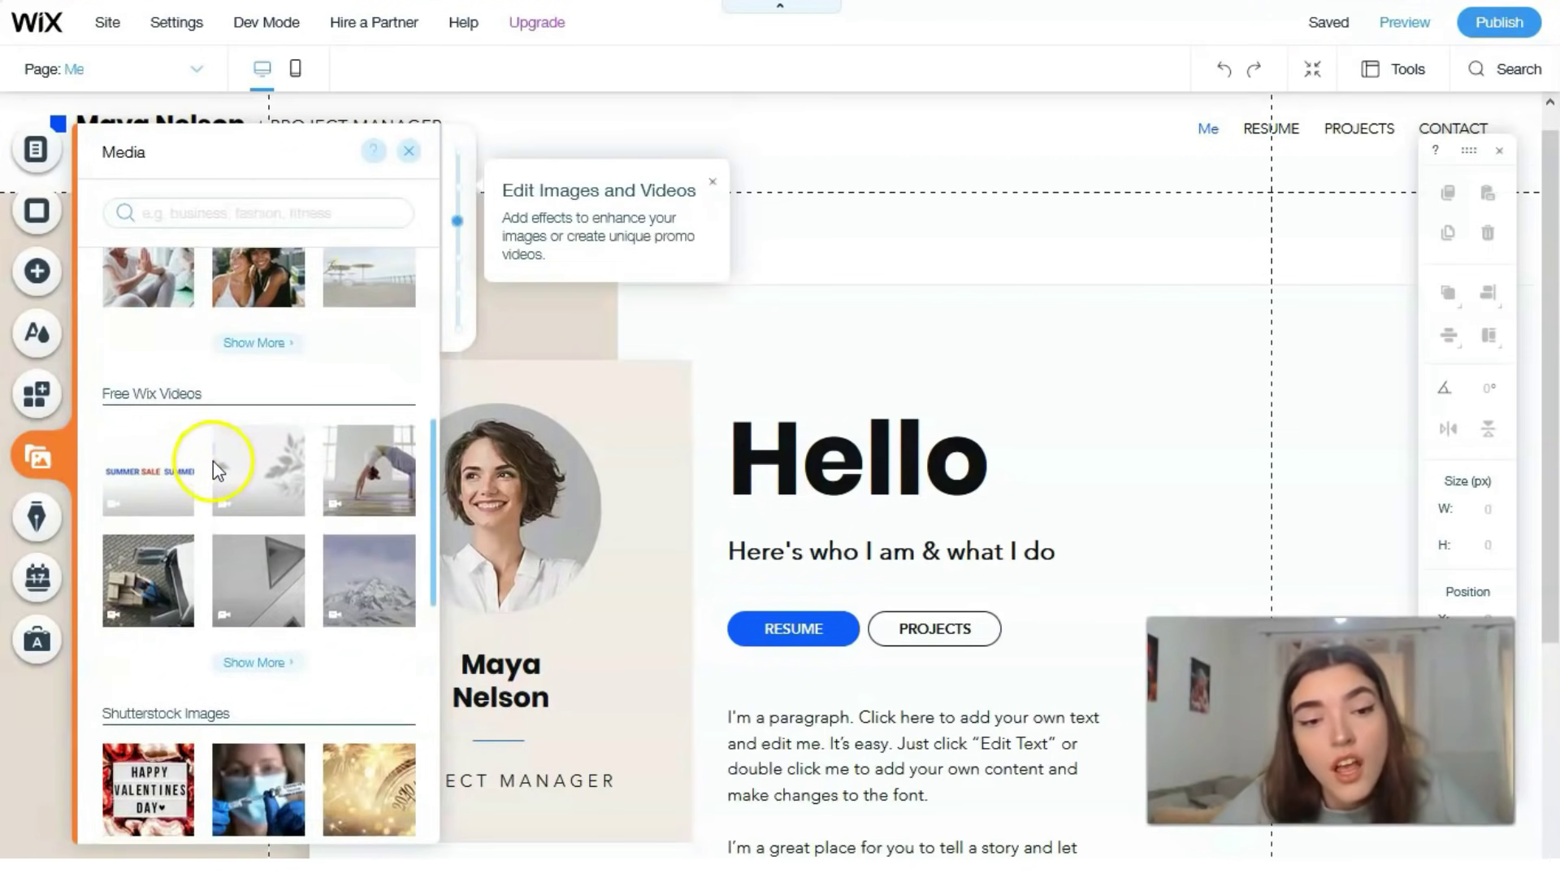
scroll(205, 470, down, 5)
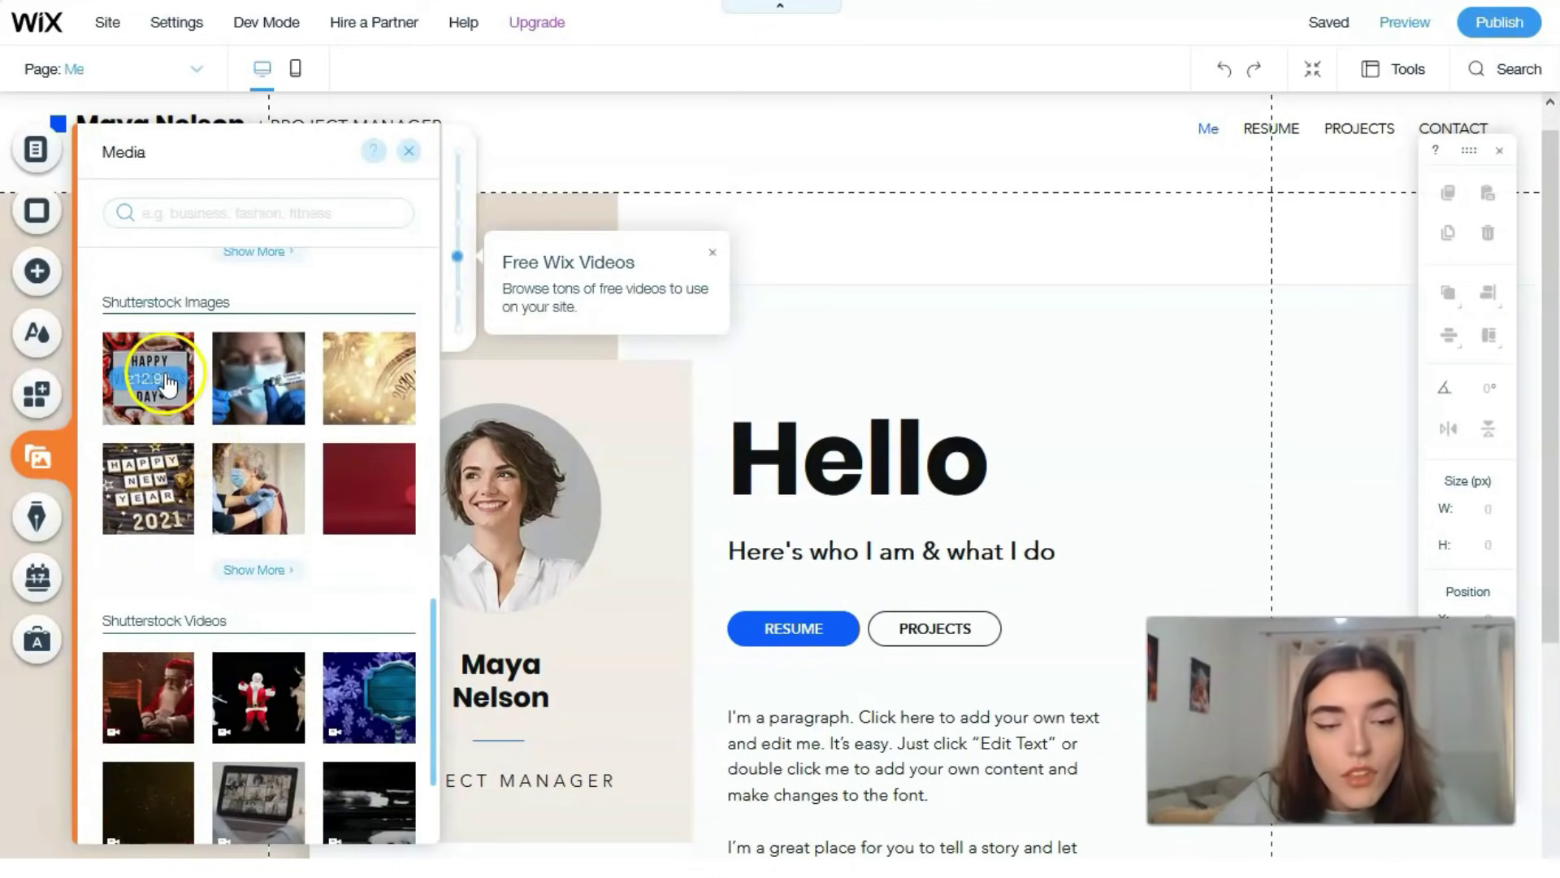
mouse_move(160, 360)
scroll(142, 564, down, 2)
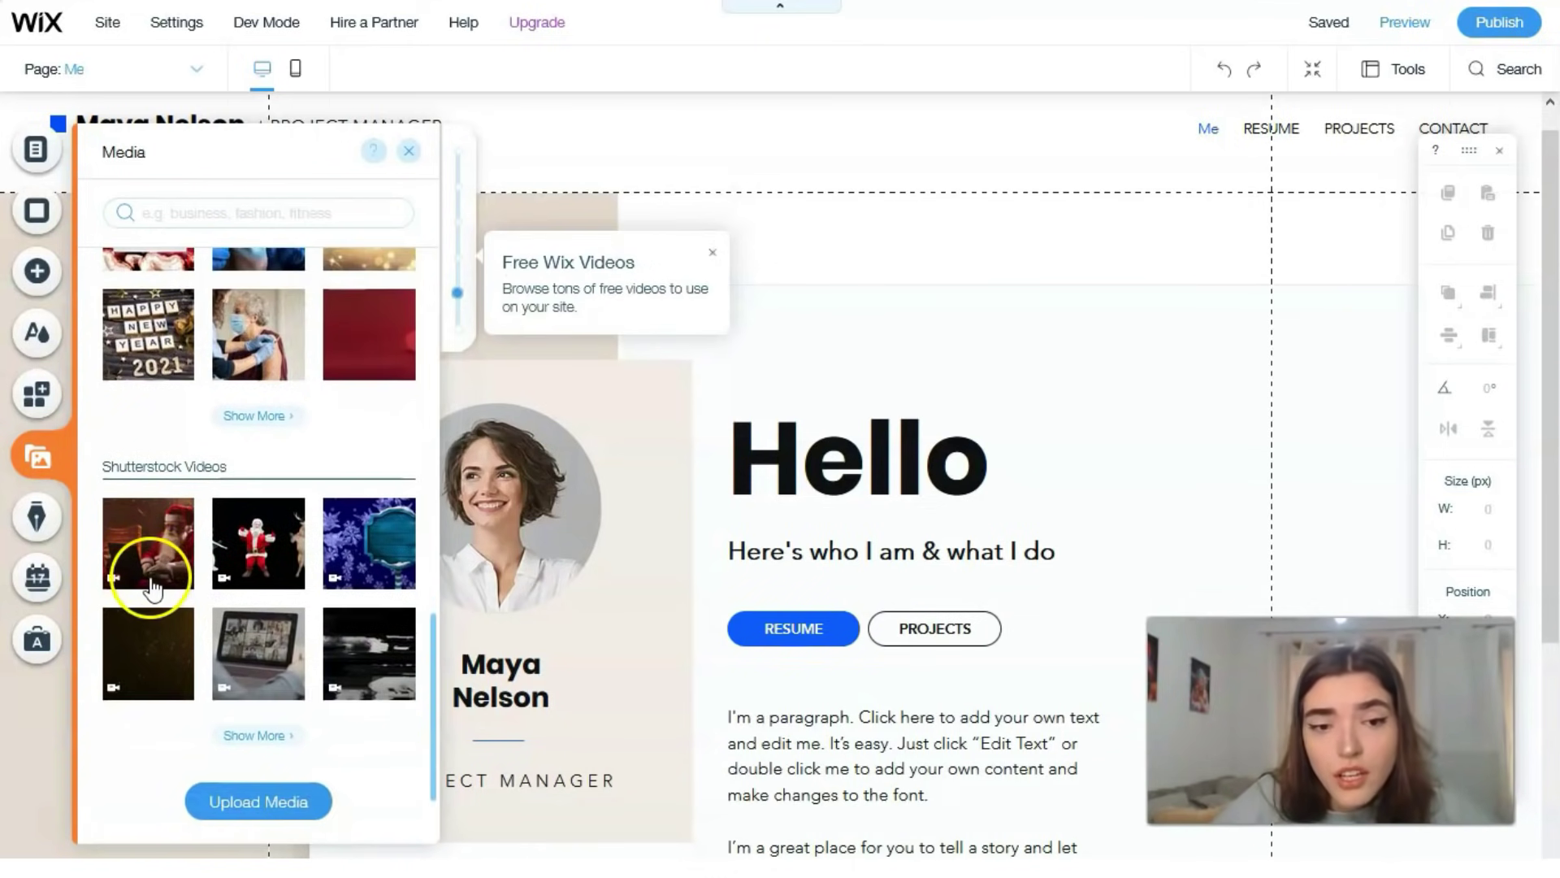
mouse_move(158, 585)
scroll(158, 585, up, 5)
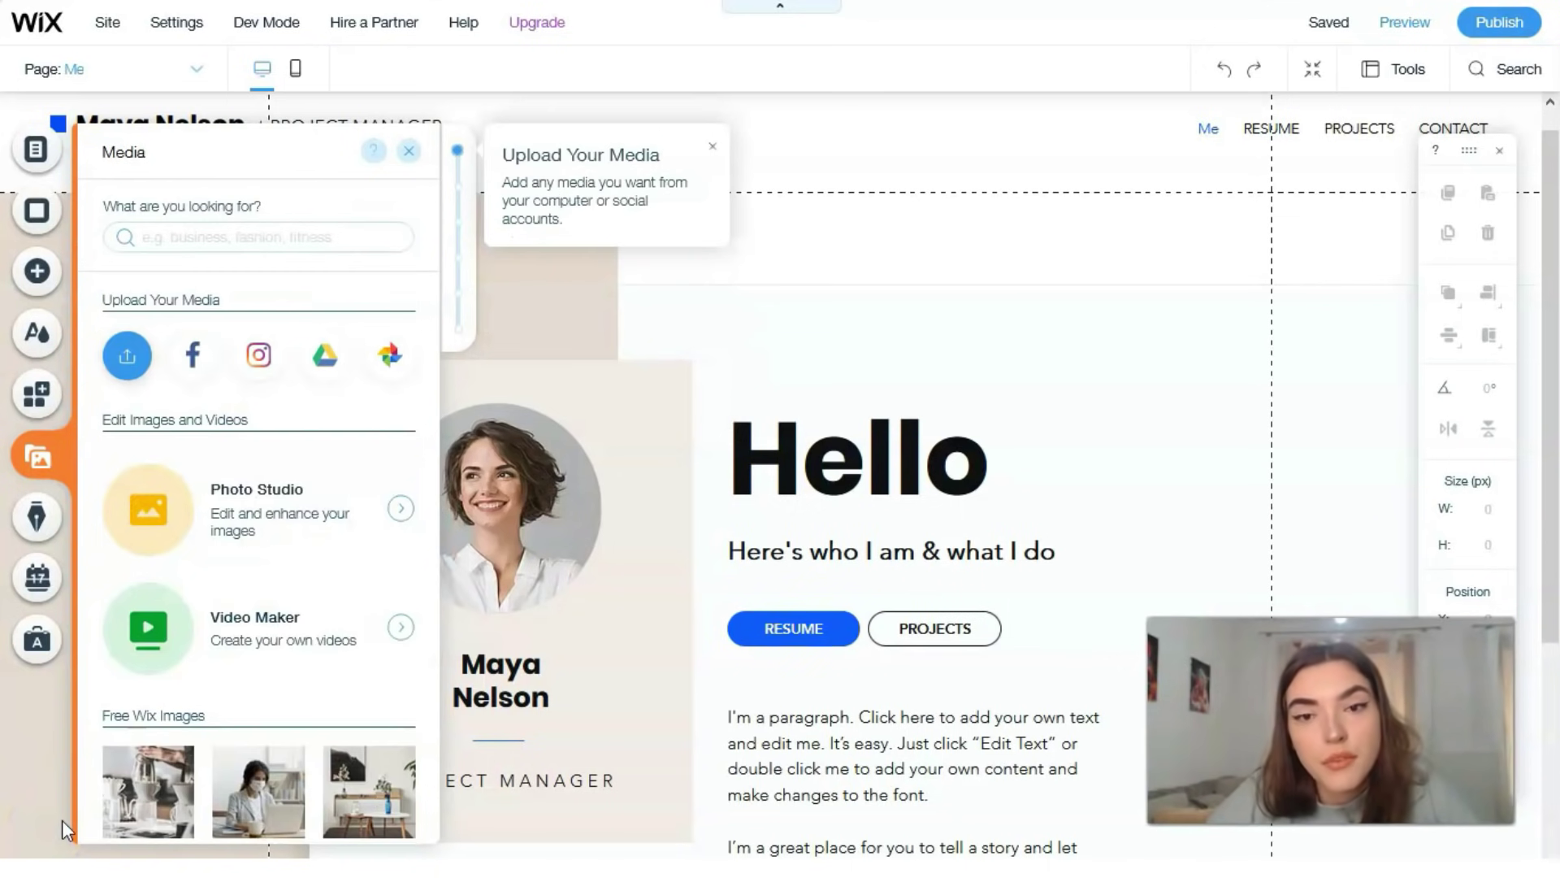
Step: View the offers for starting a blog and taking online bookings on the site
click(39, 530)
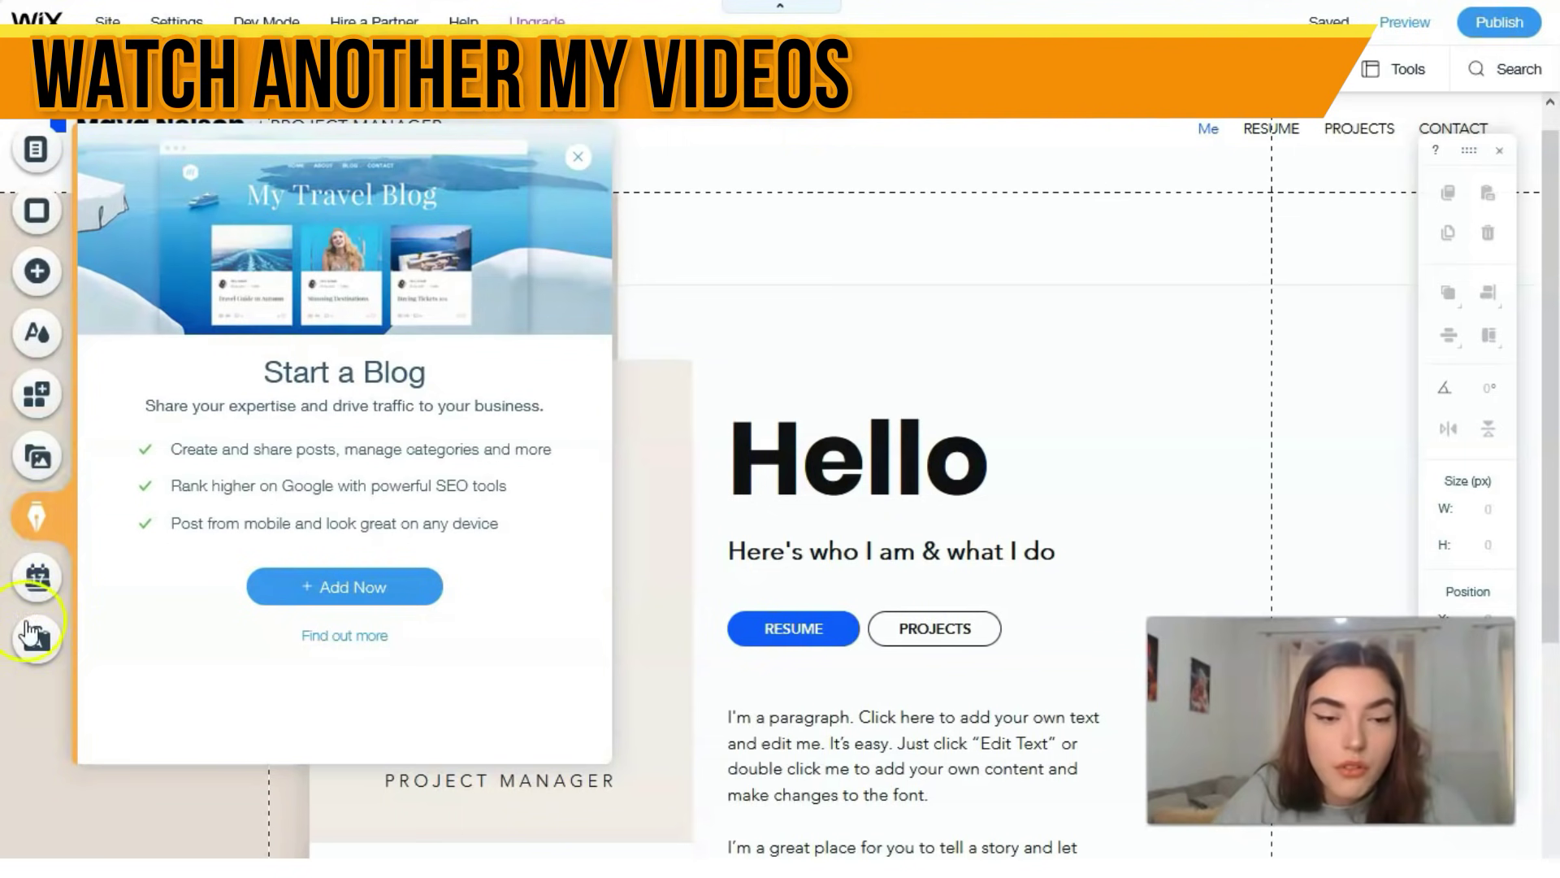
click(34, 580)
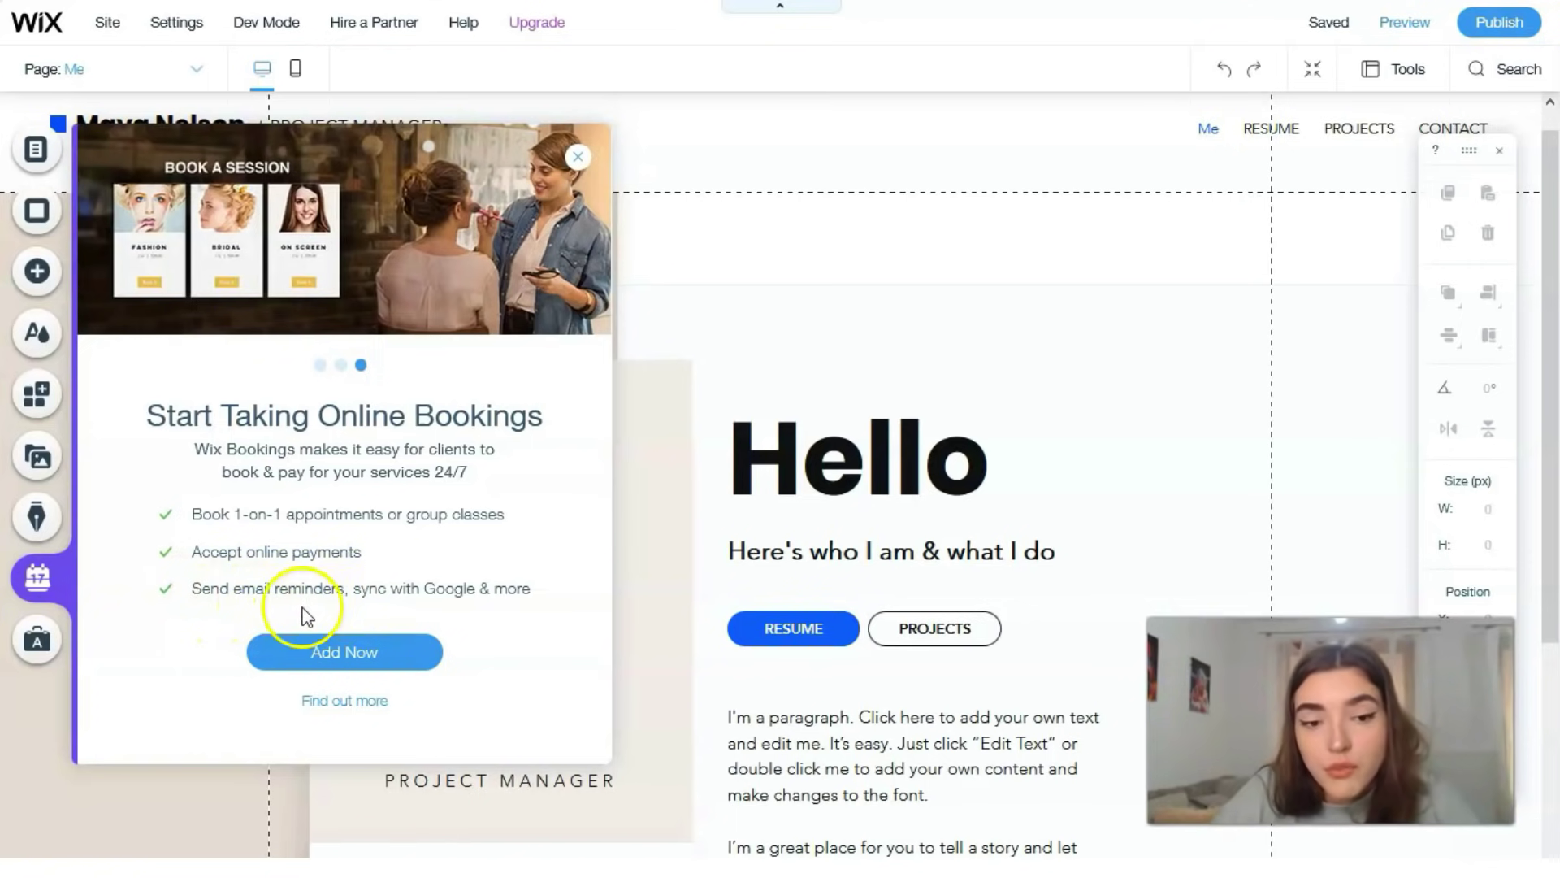
Step: Open the SEO Tools from Ascend's Marketing & SEO section and view the SEO Patterns page with its helpful tips
click(47, 640)
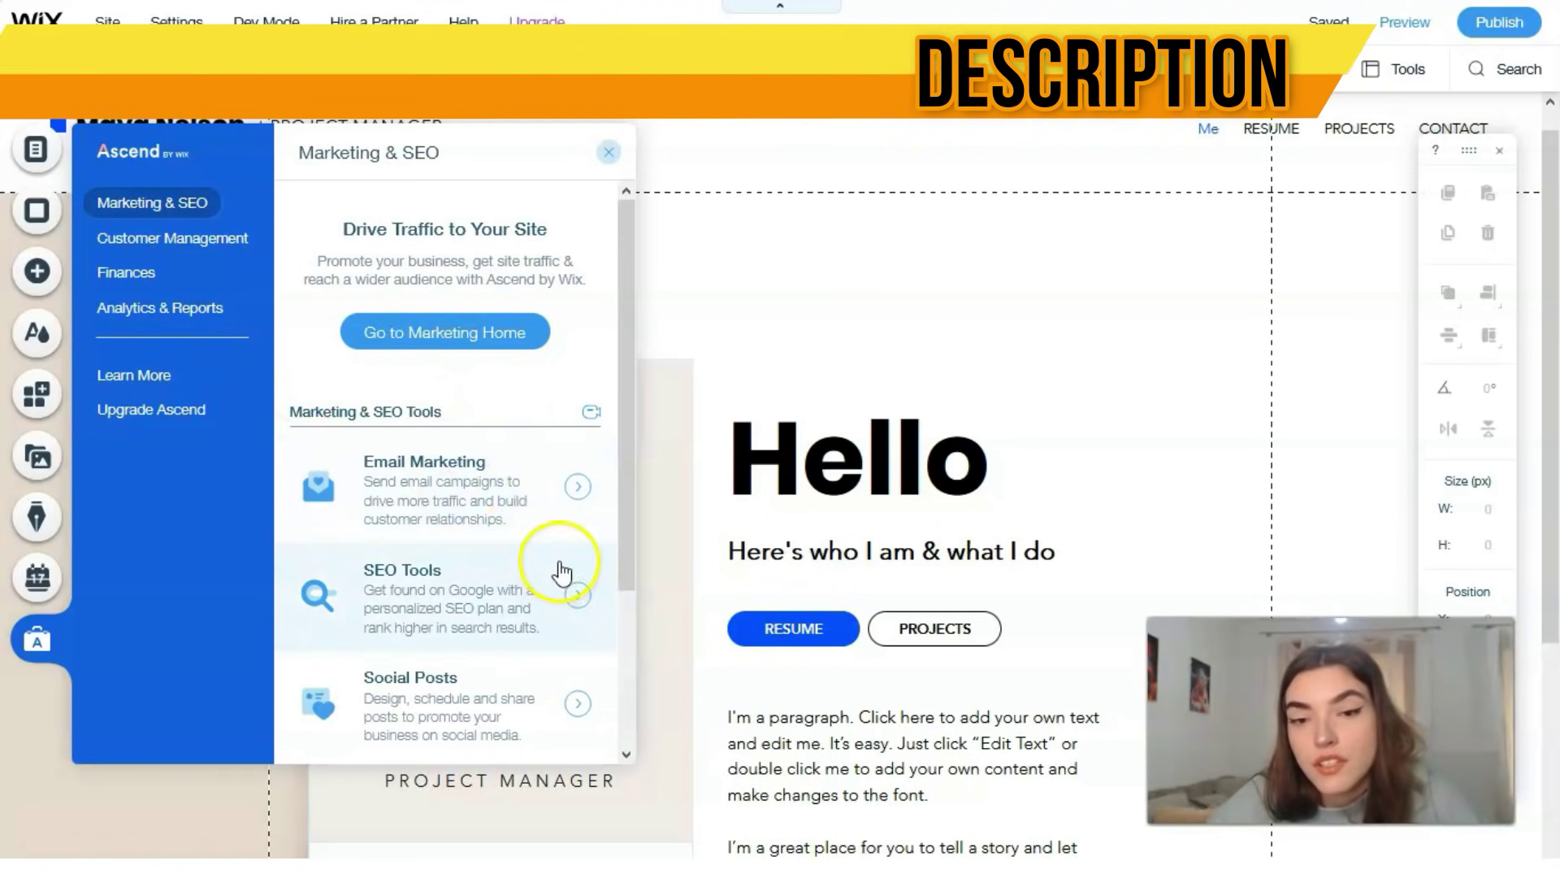
click(475, 600)
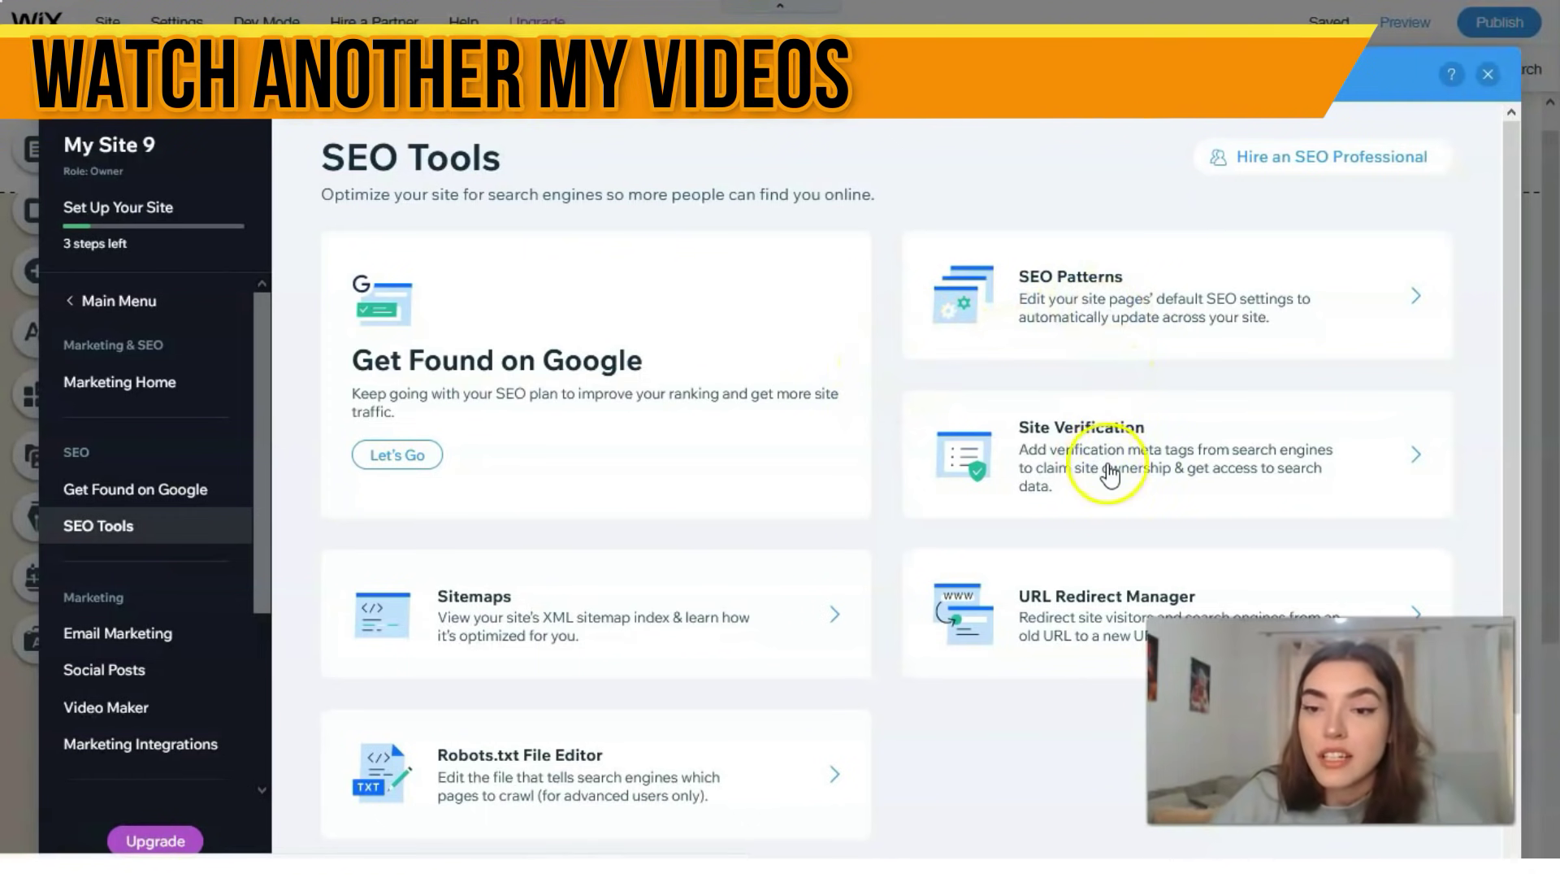
click(1210, 296)
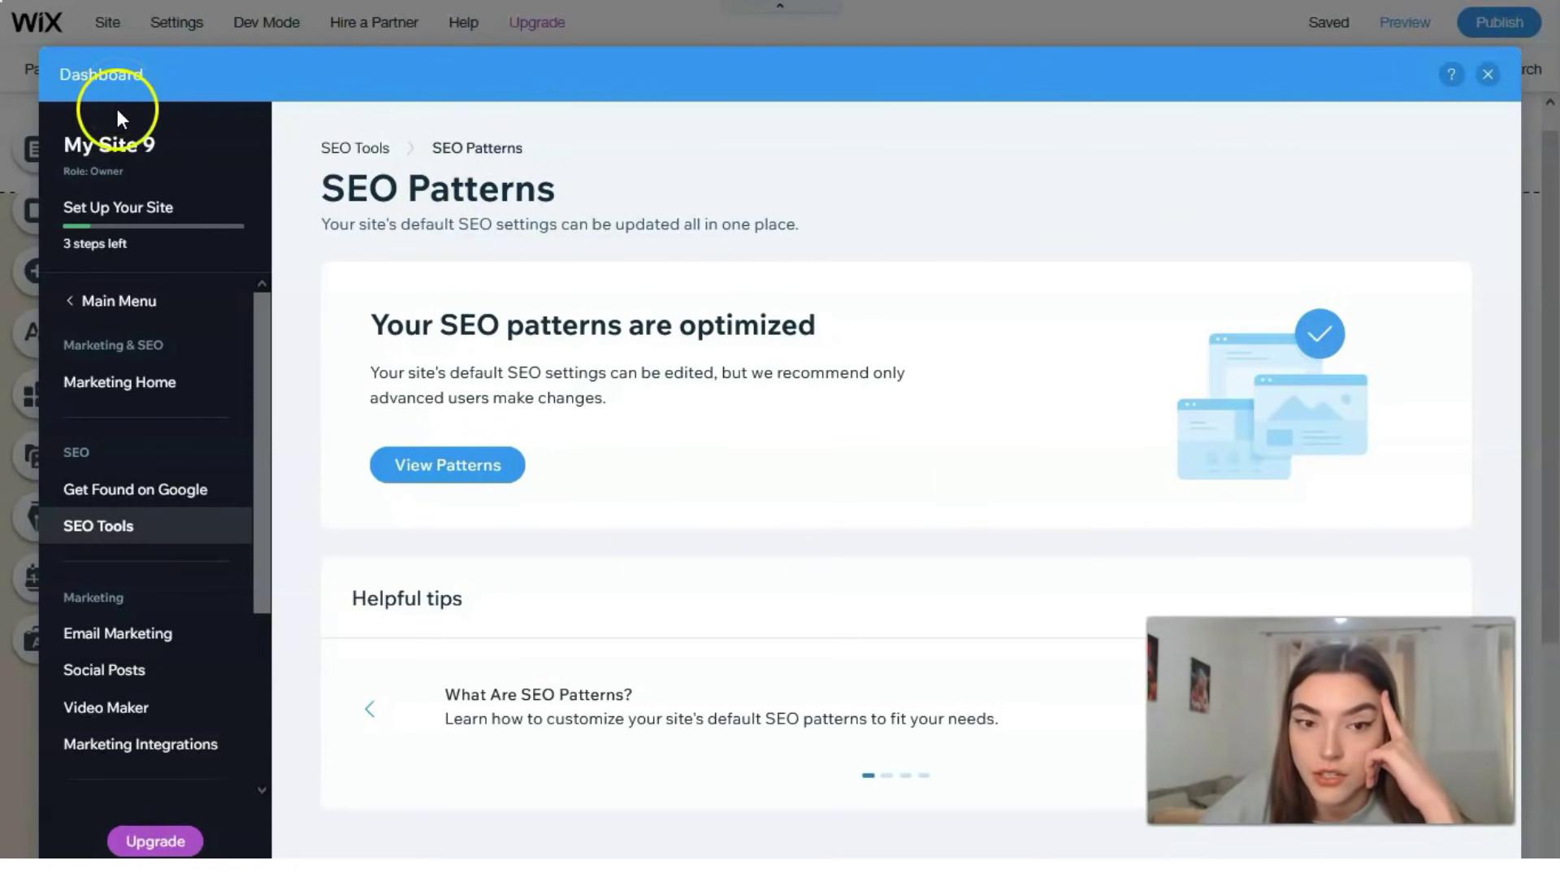
click(369, 708)
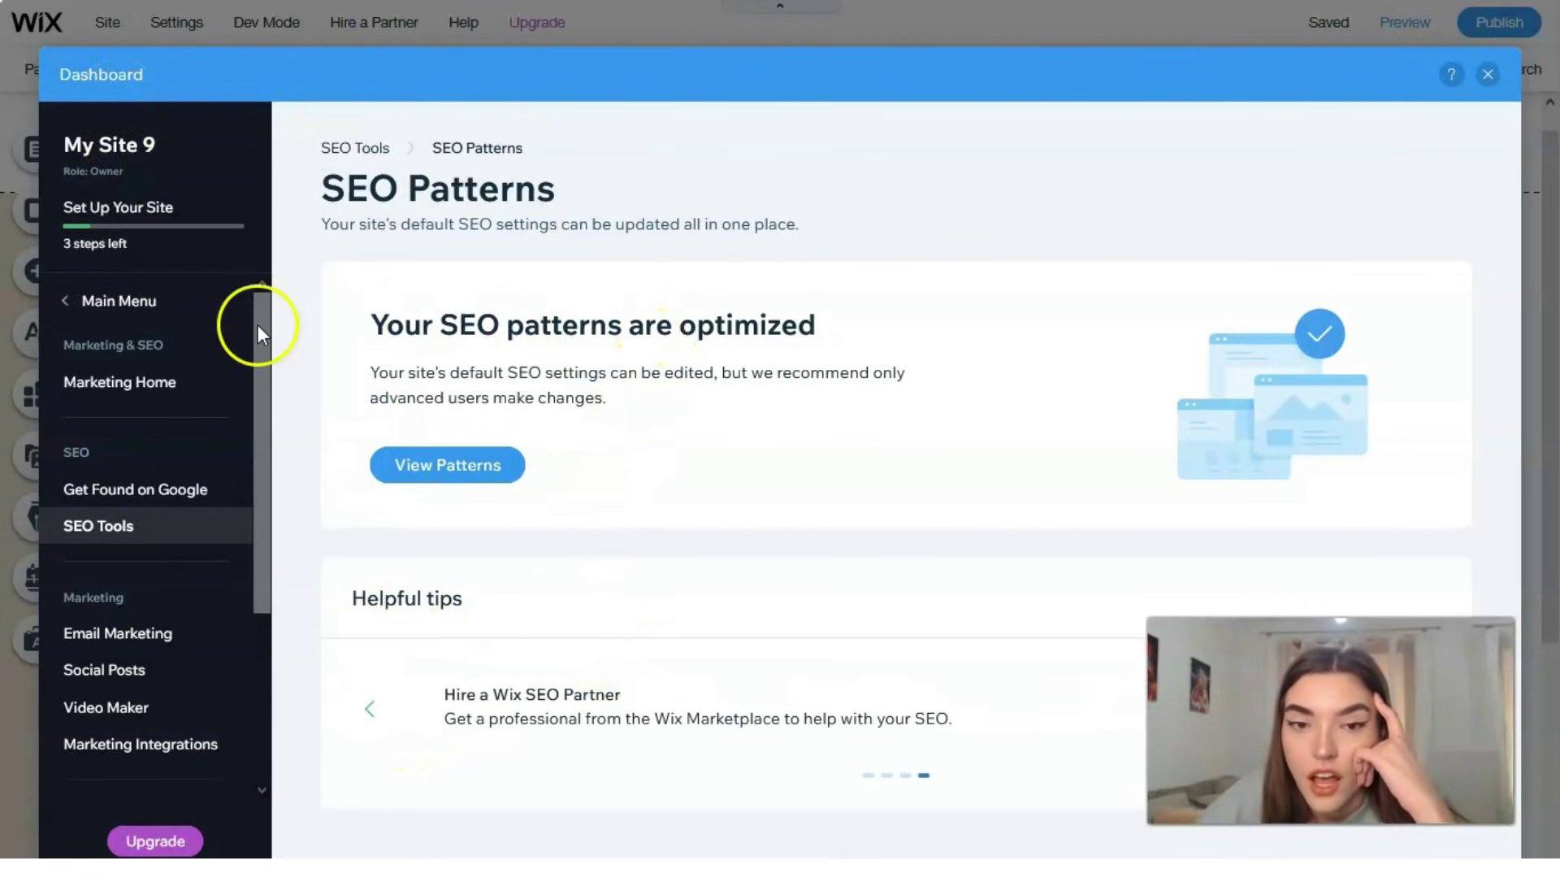
Step: Return to the SEO Tools overview and close the site dashboard
click(176, 536)
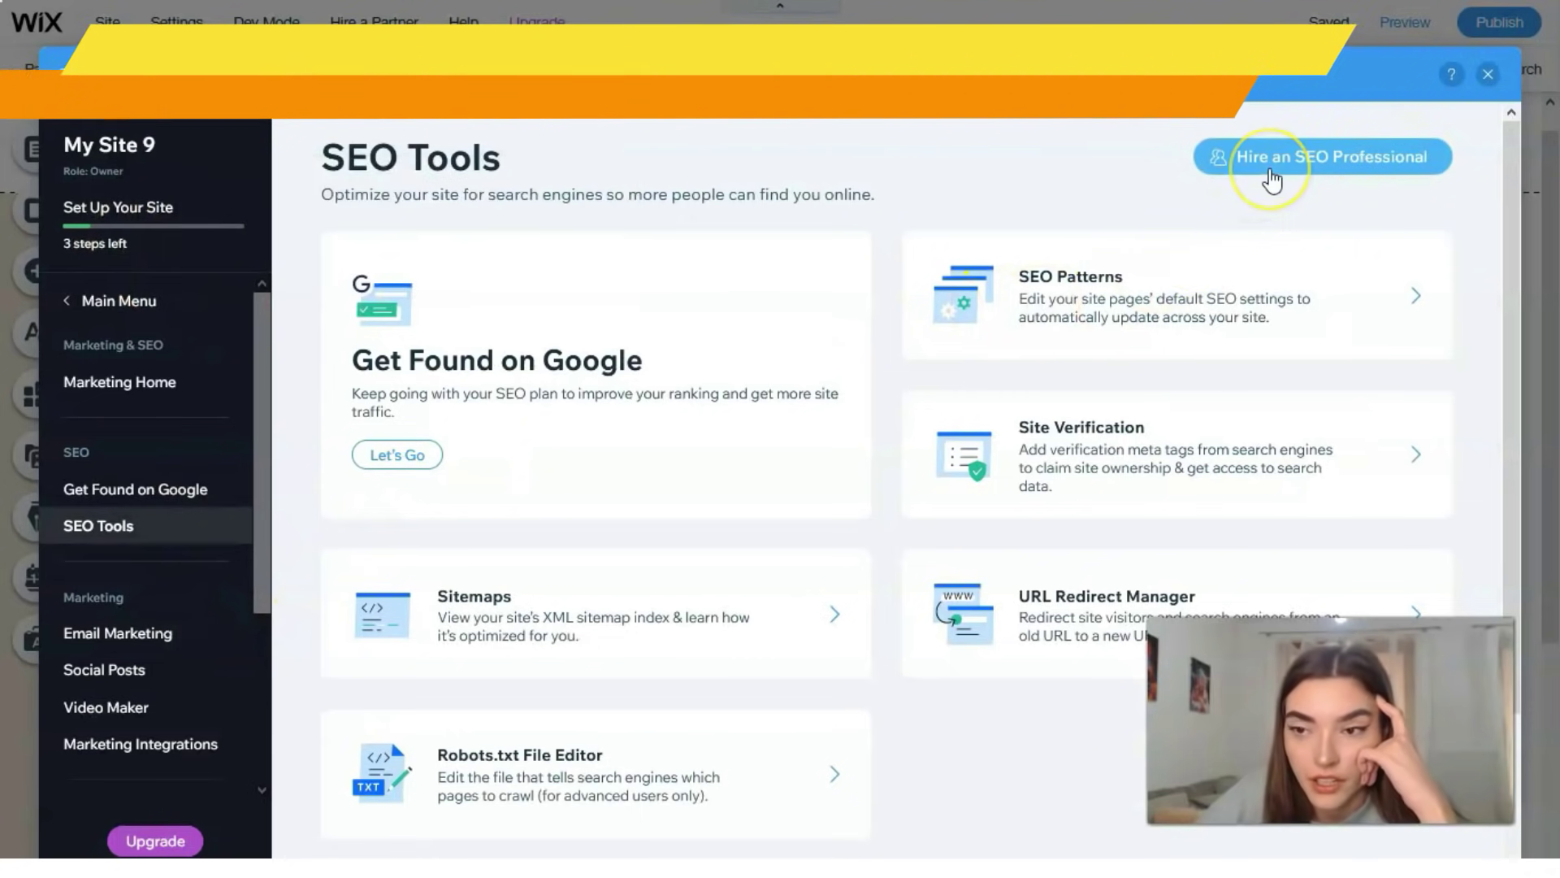
click(1489, 74)
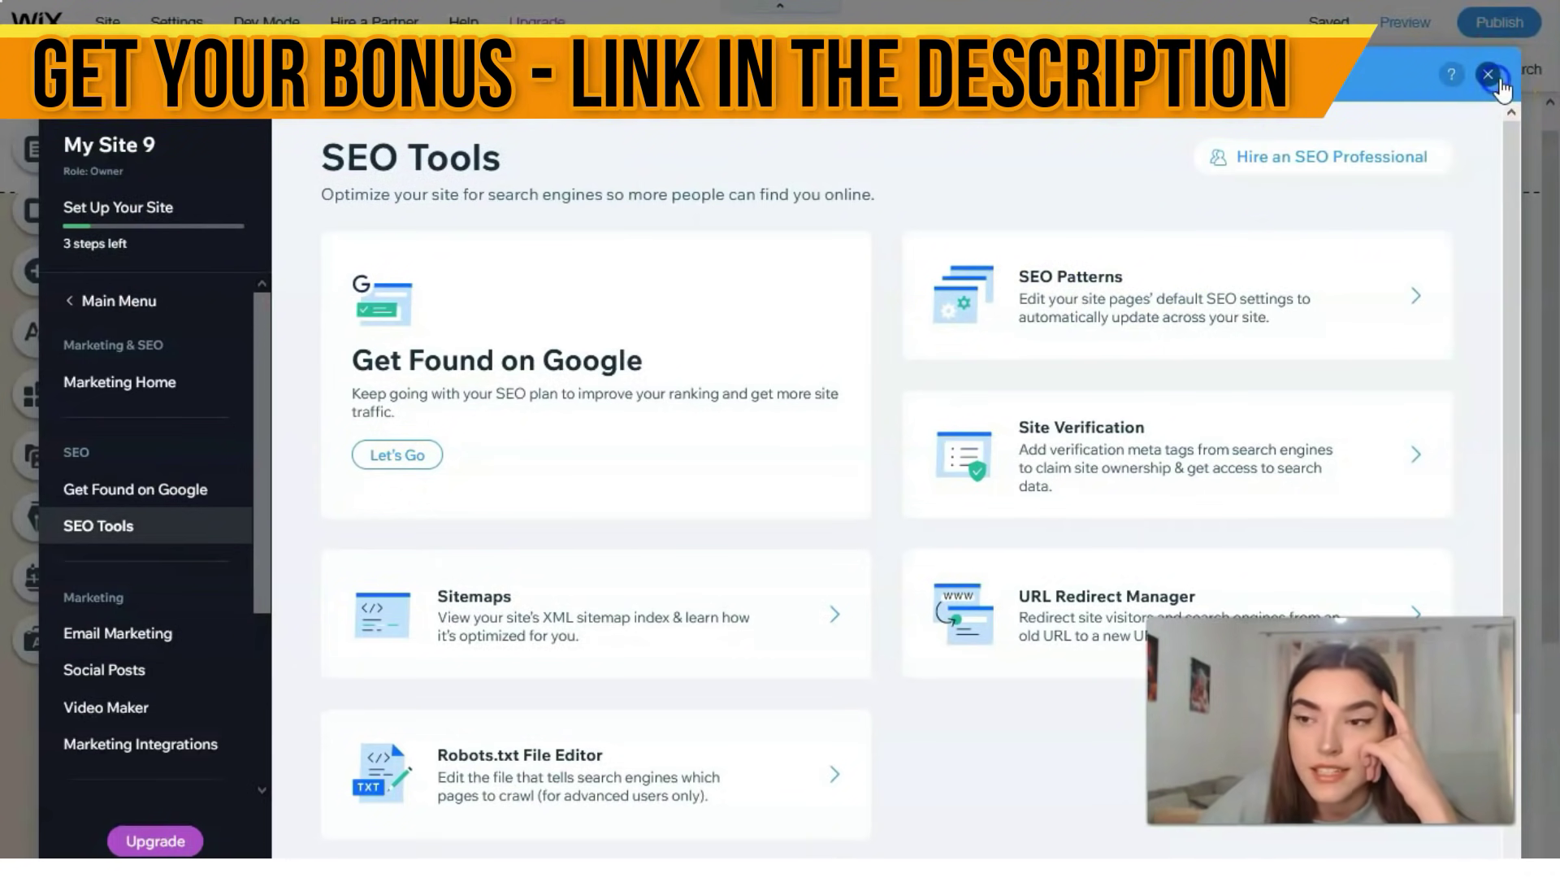
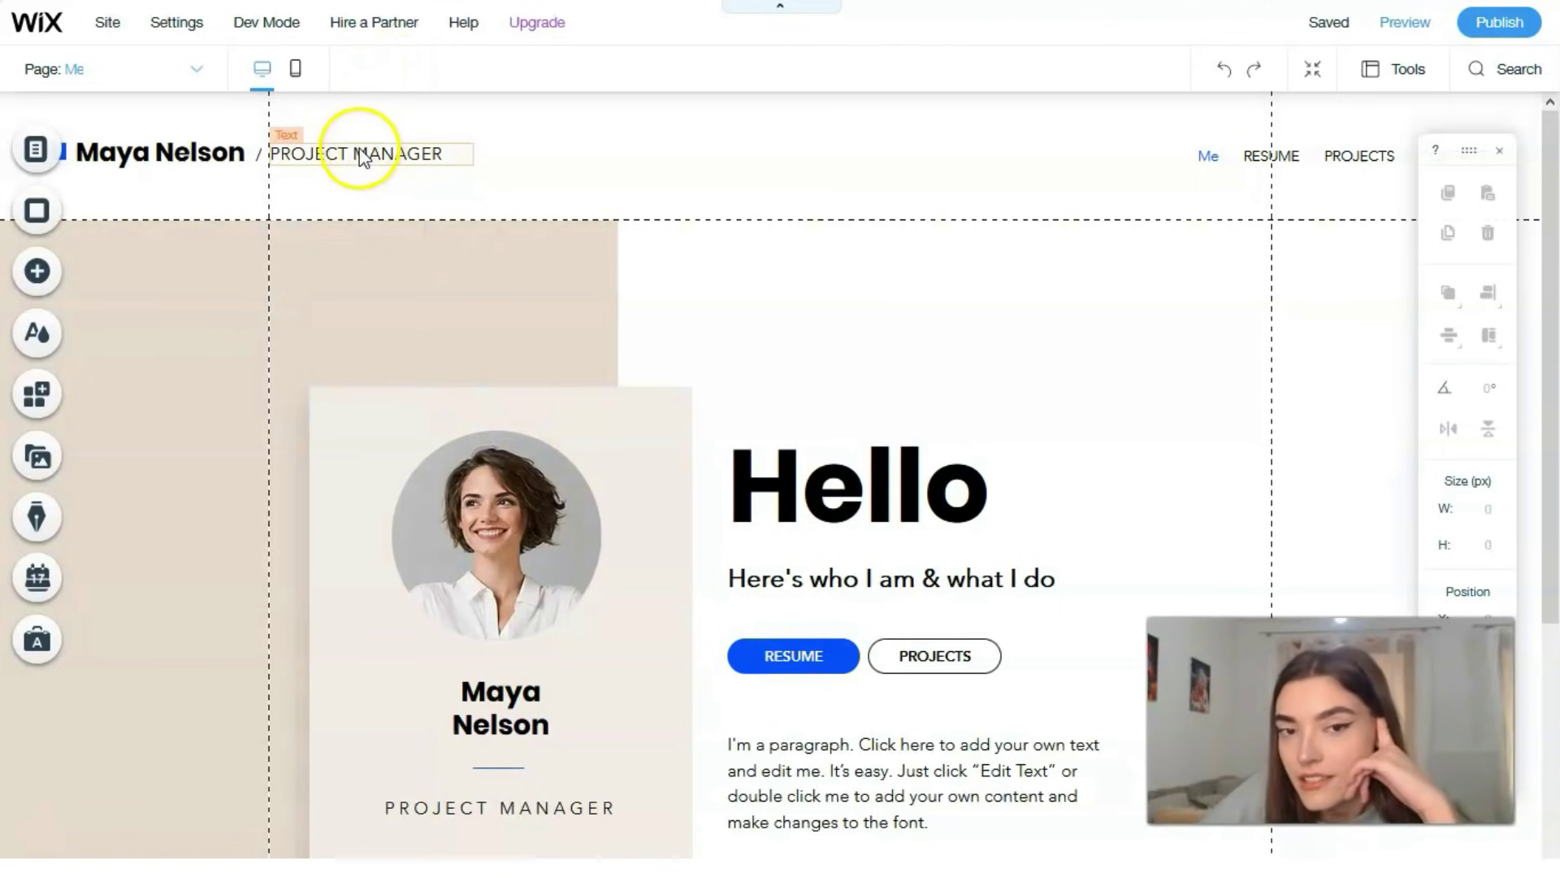
Step: View the text settings of the job title in the header and the editing options of the profile photo
click(362, 157)
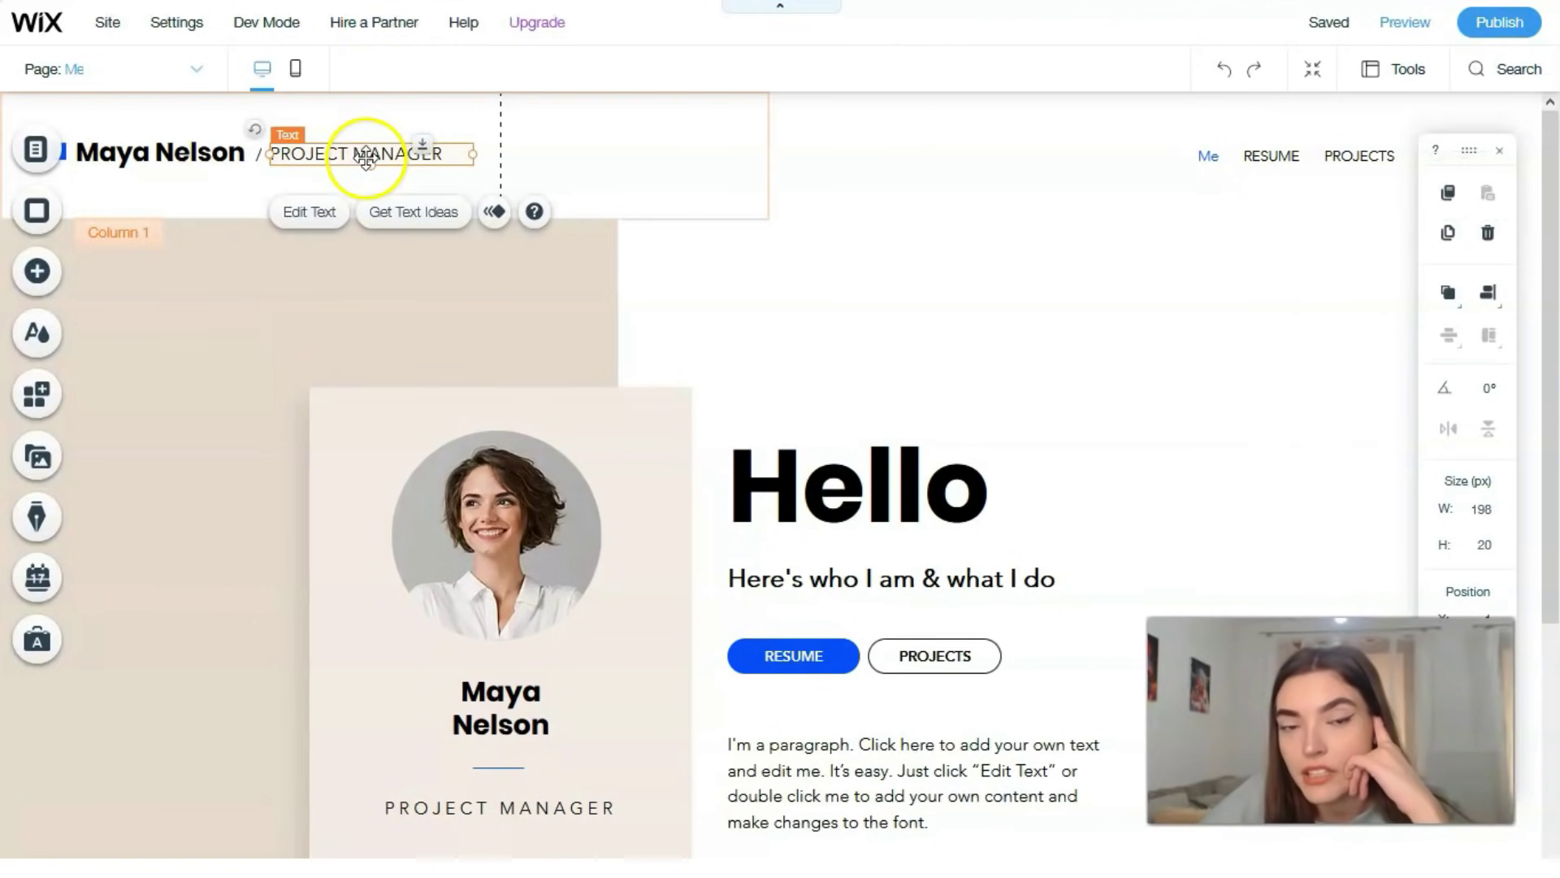
click(316, 221)
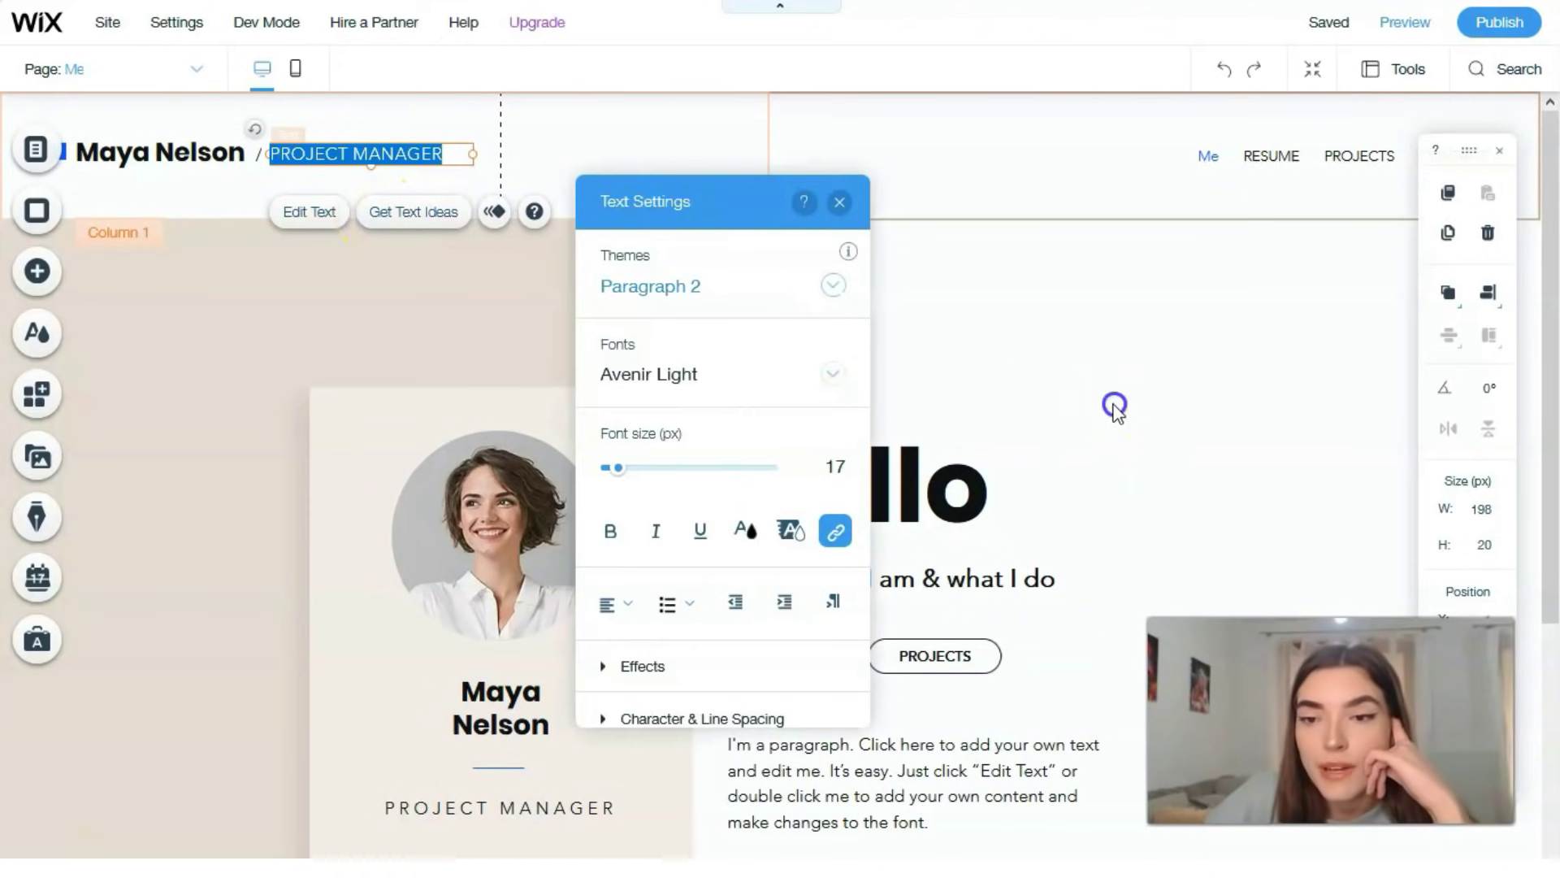
click(482, 534)
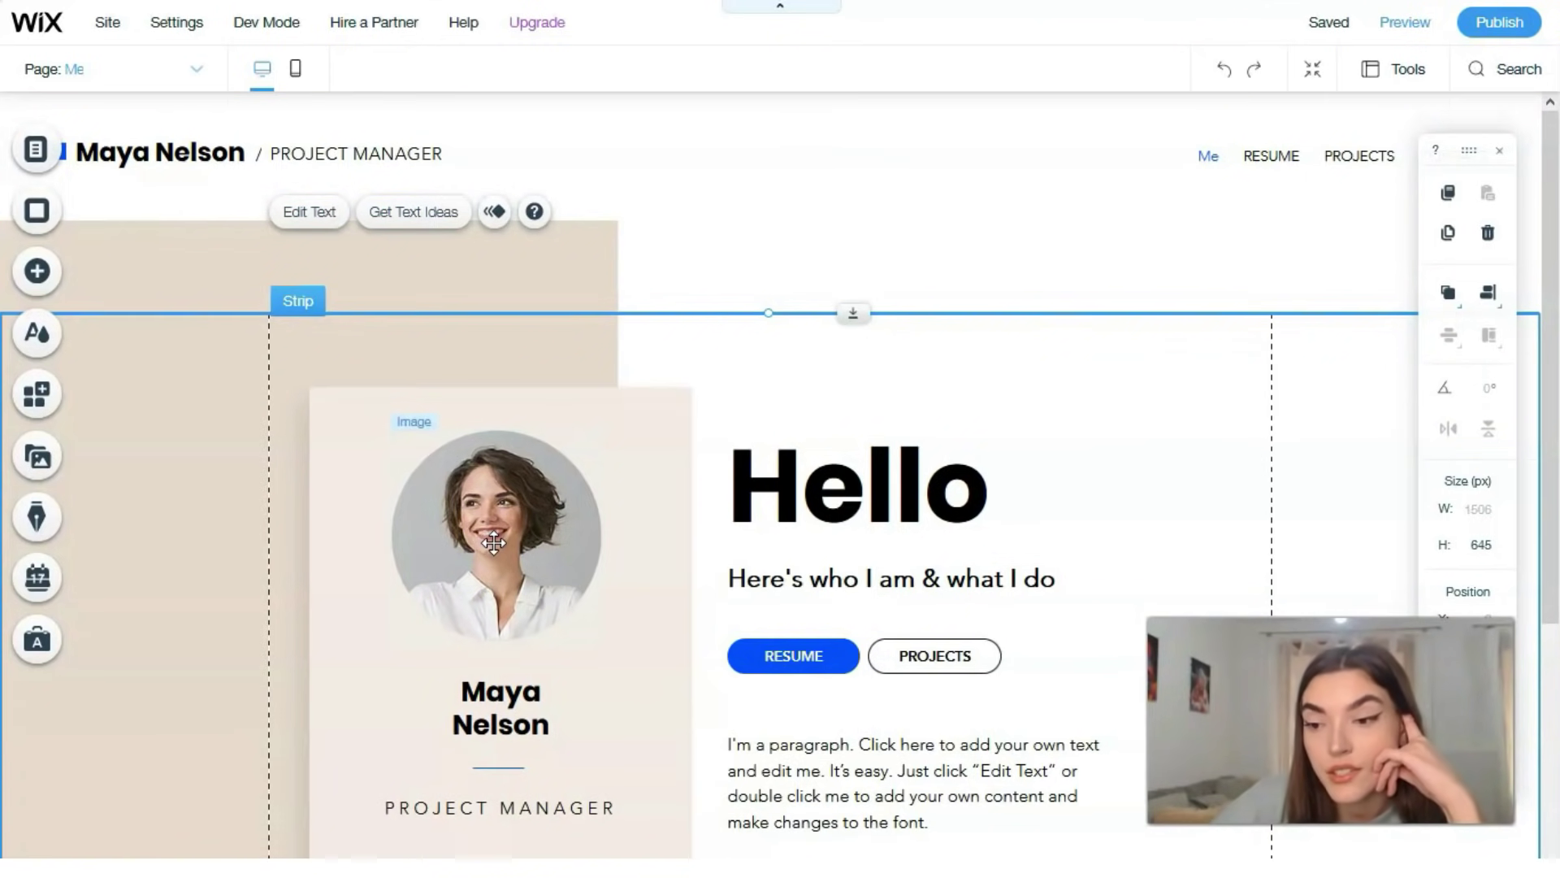
click(493, 543)
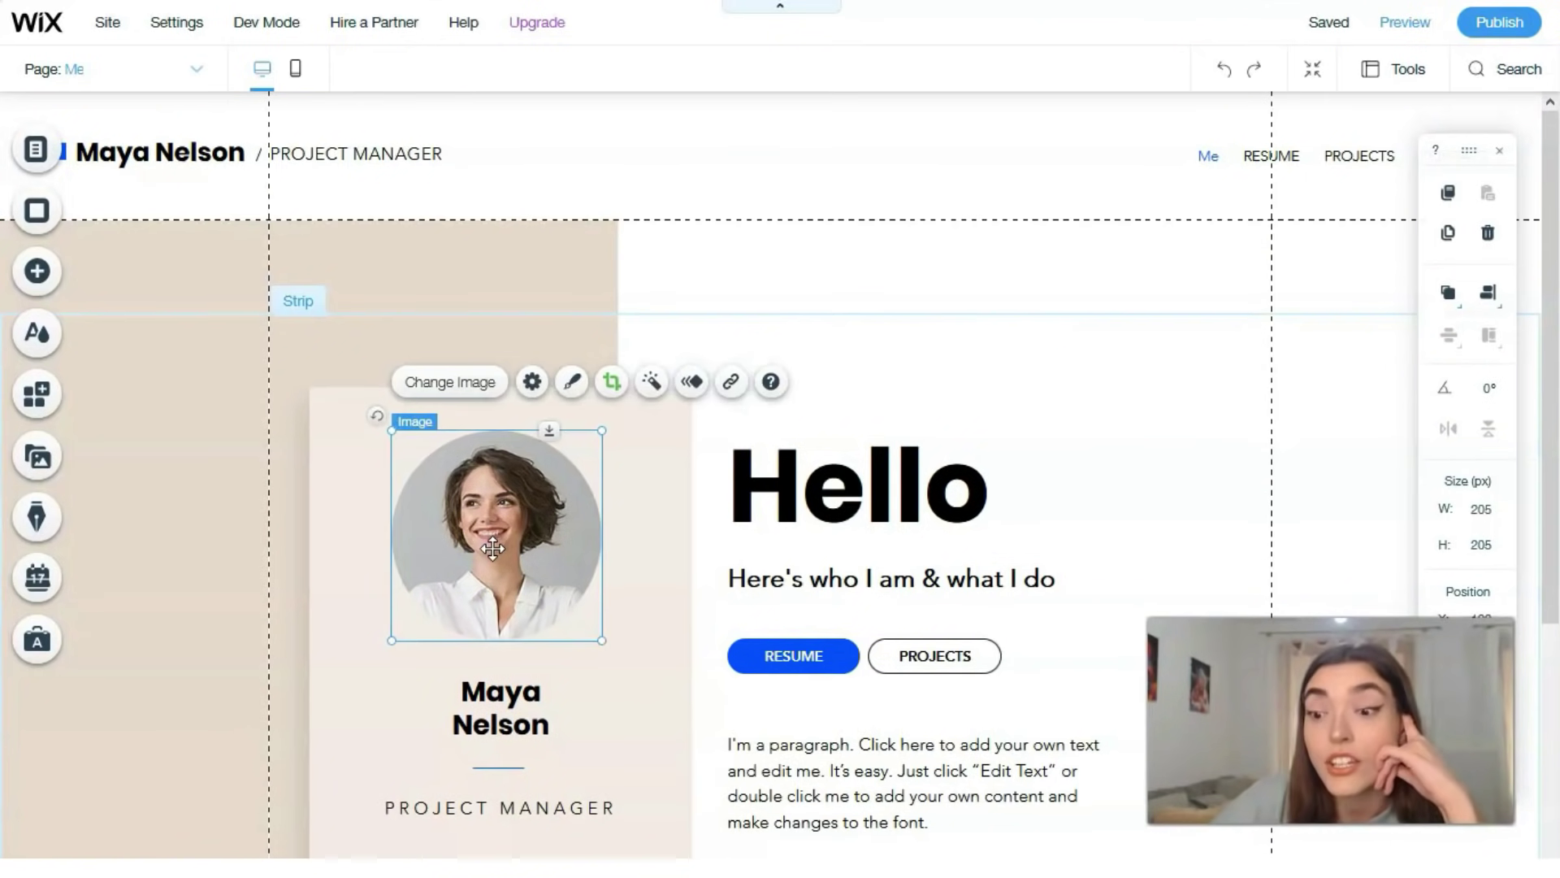
click(495, 534)
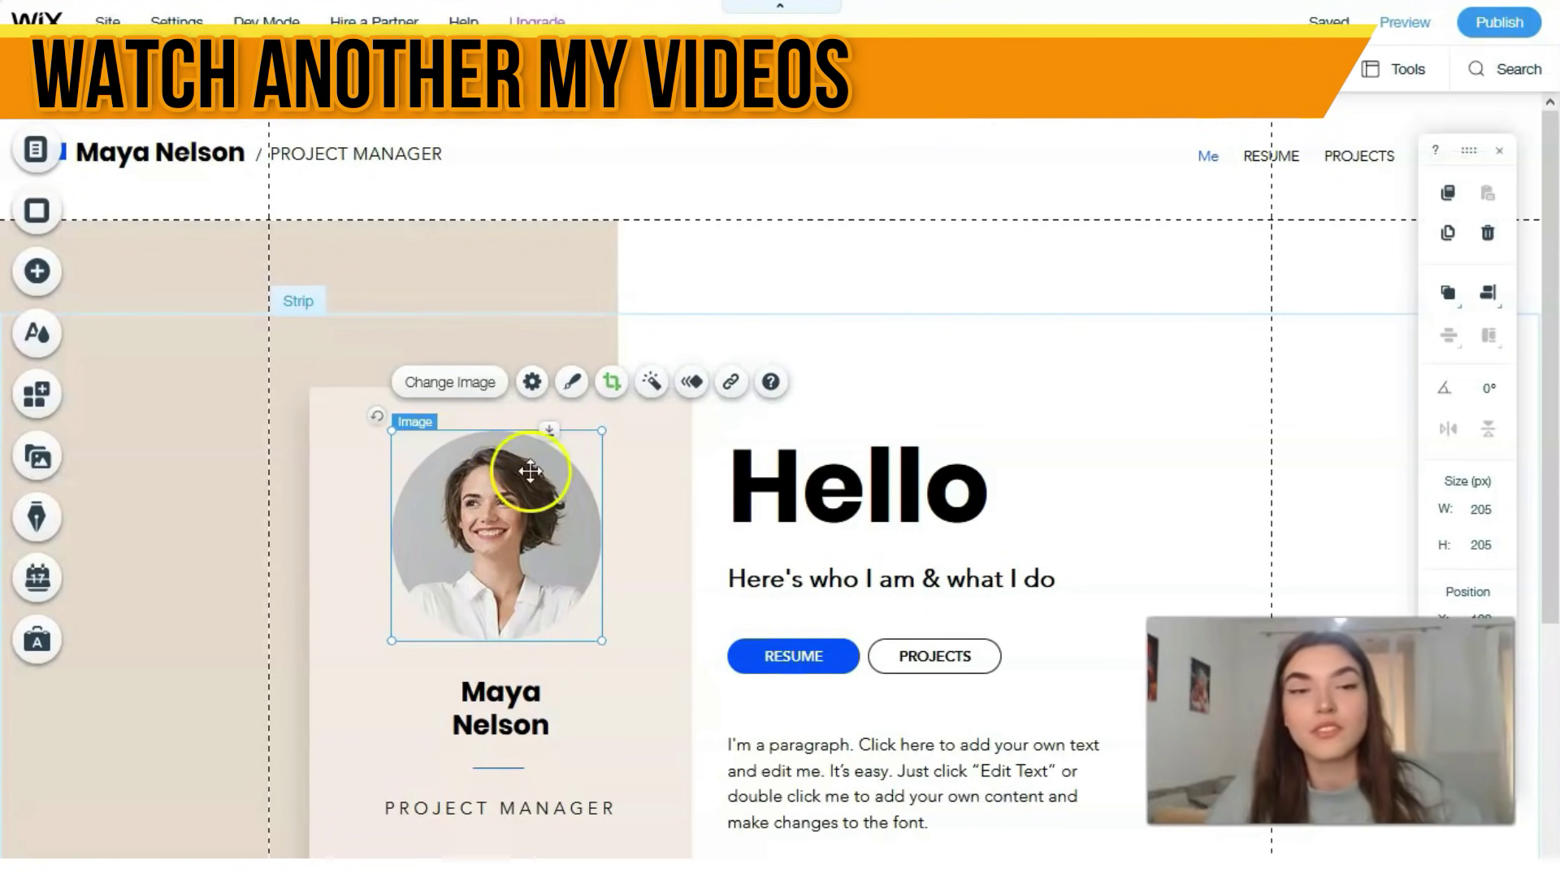
Step: Apply the Heading 5 theme to the name in the header and set its font size to 23 px
click(164, 155)
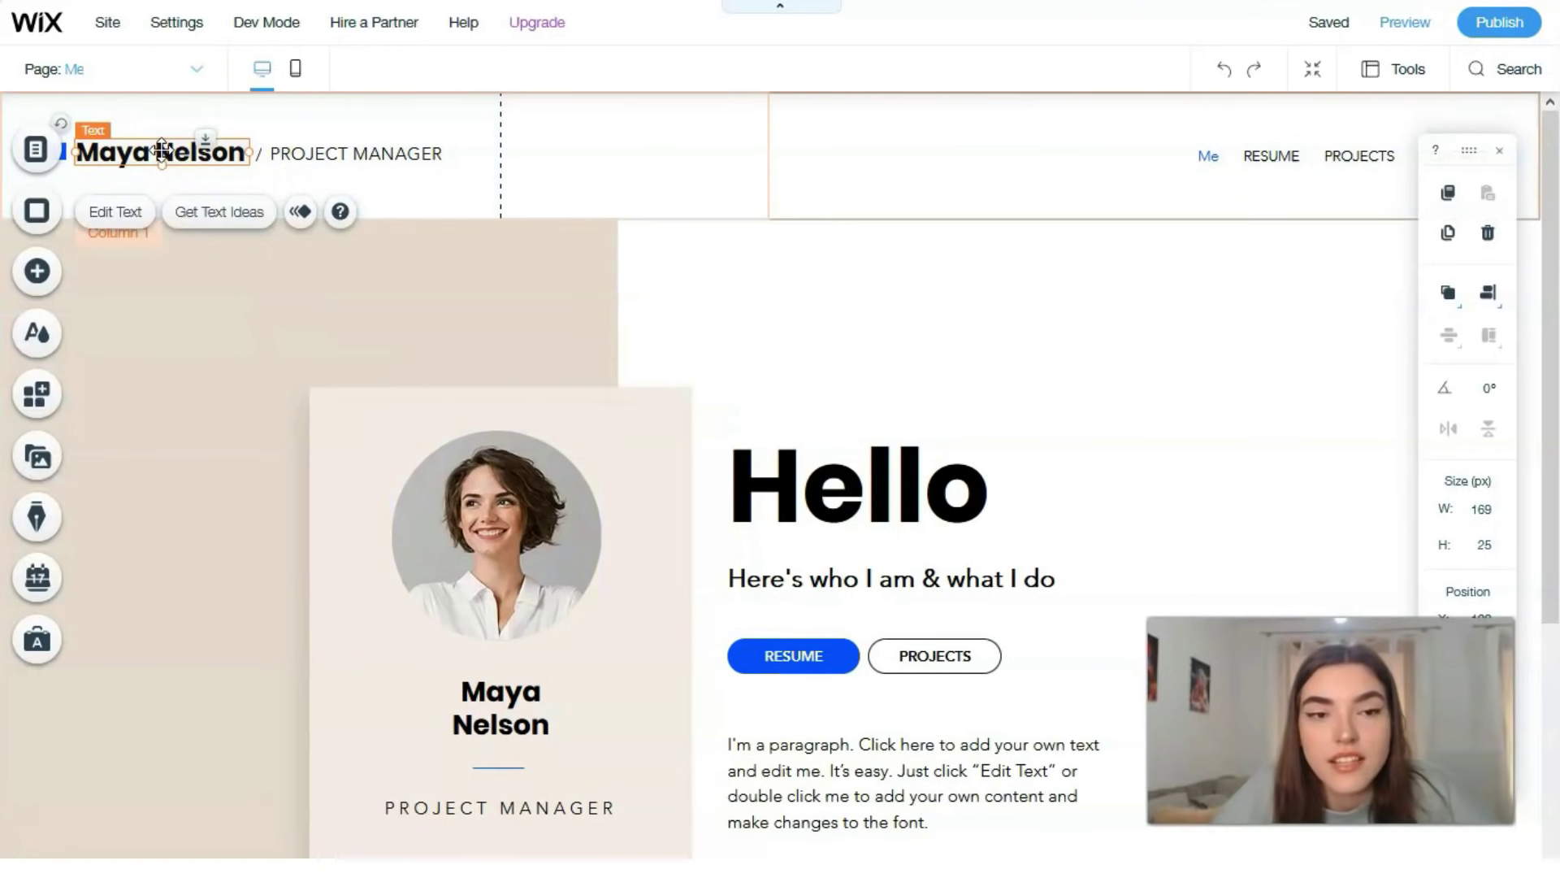
click(130, 211)
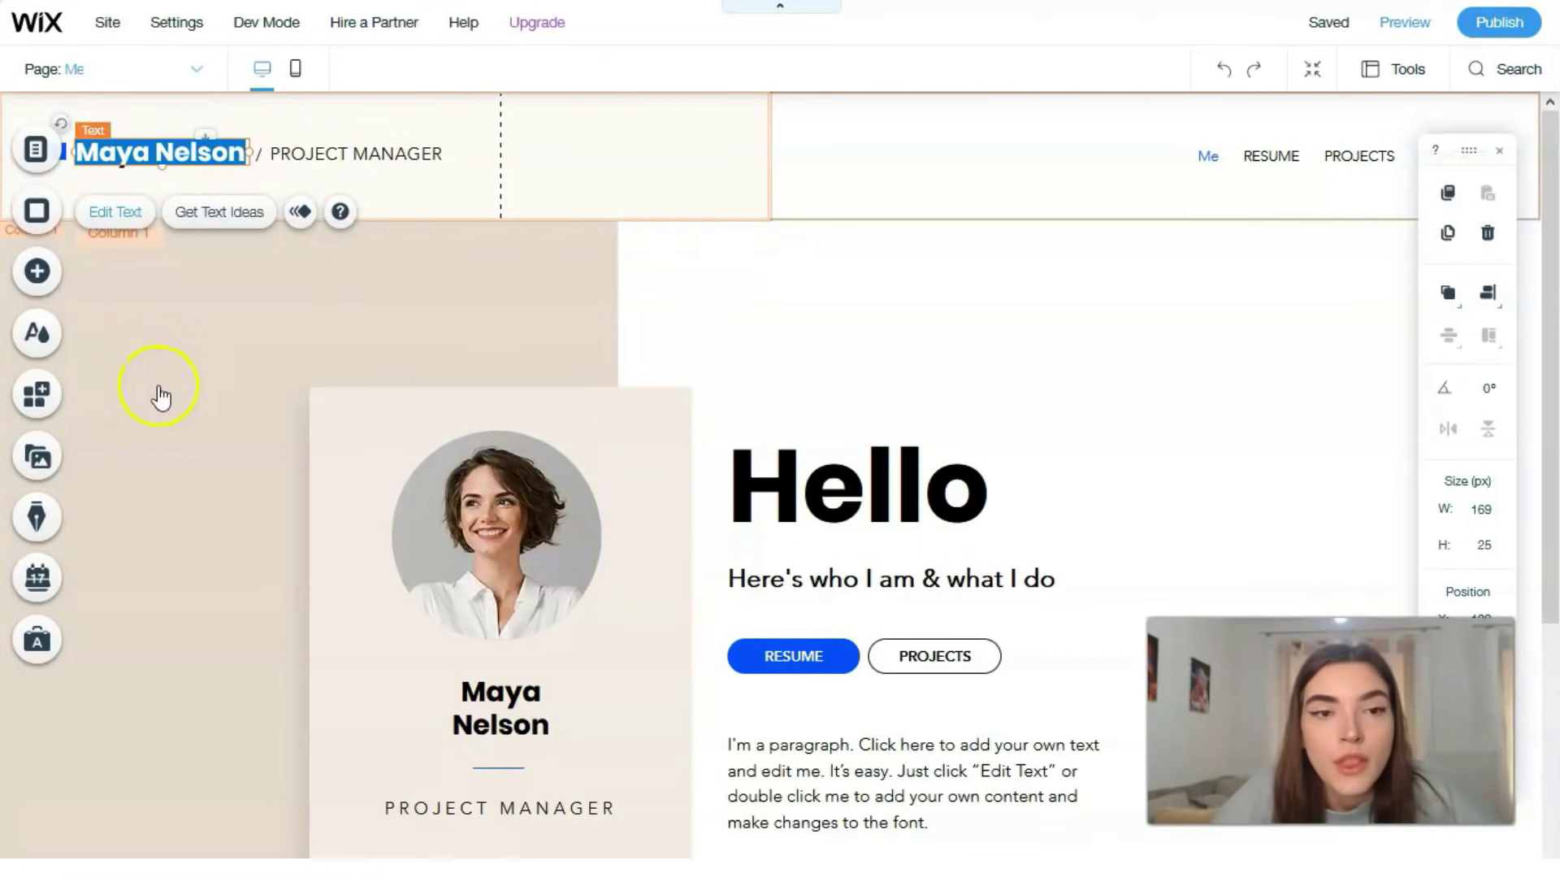
click(116, 212)
click(646, 286)
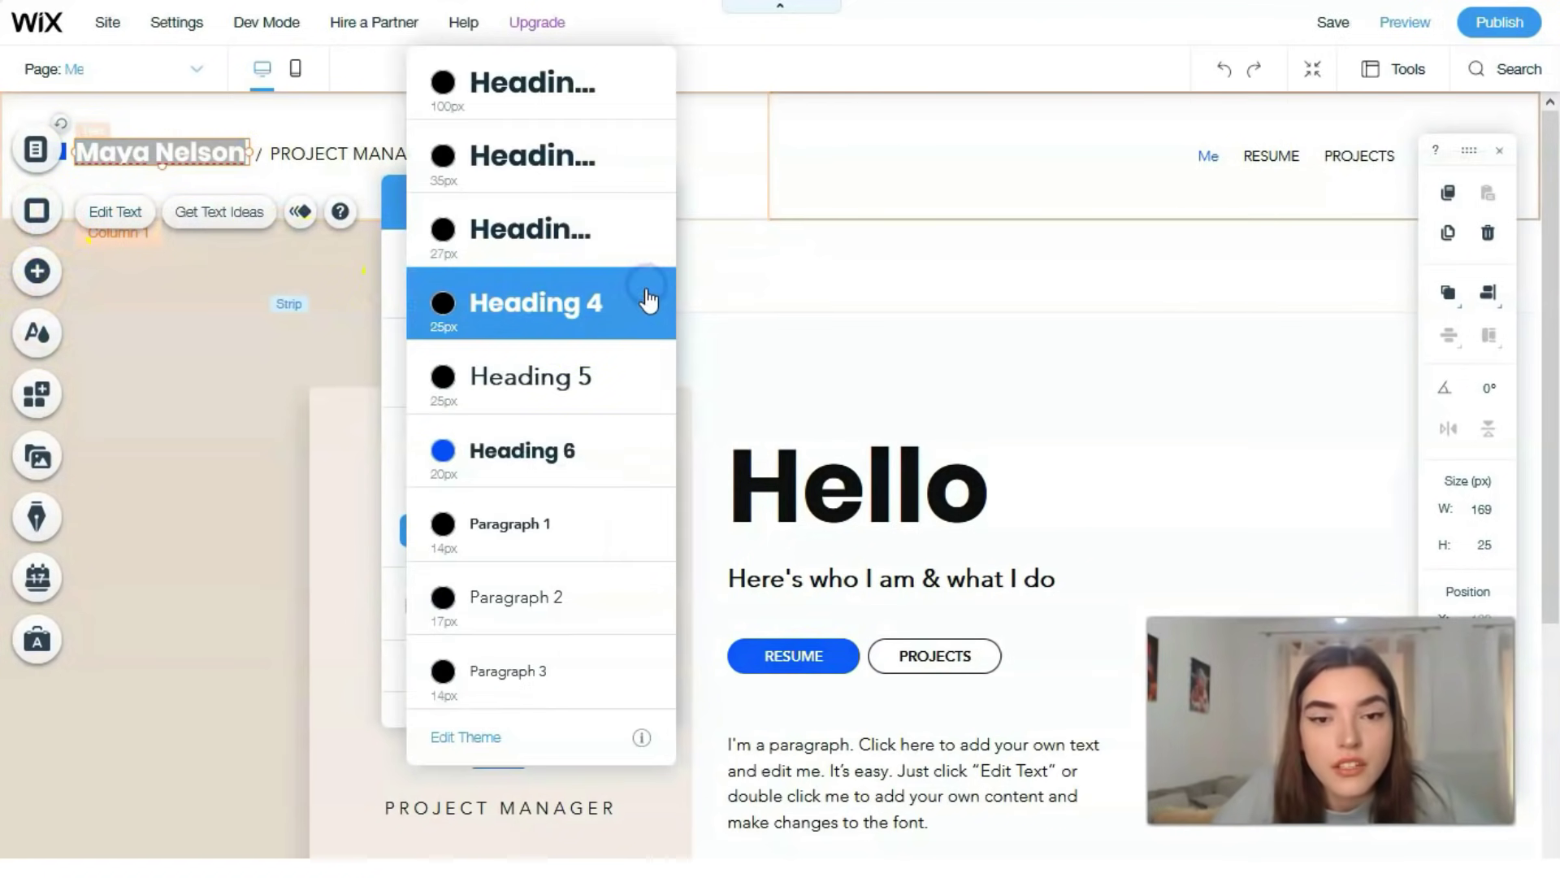
click(534, 394)
mouse_move(431, 467)
mouse_down()
mouse_move(457, 469)
mouse_move(423, 469)
mouse_move(432, 481)
mouse_up()
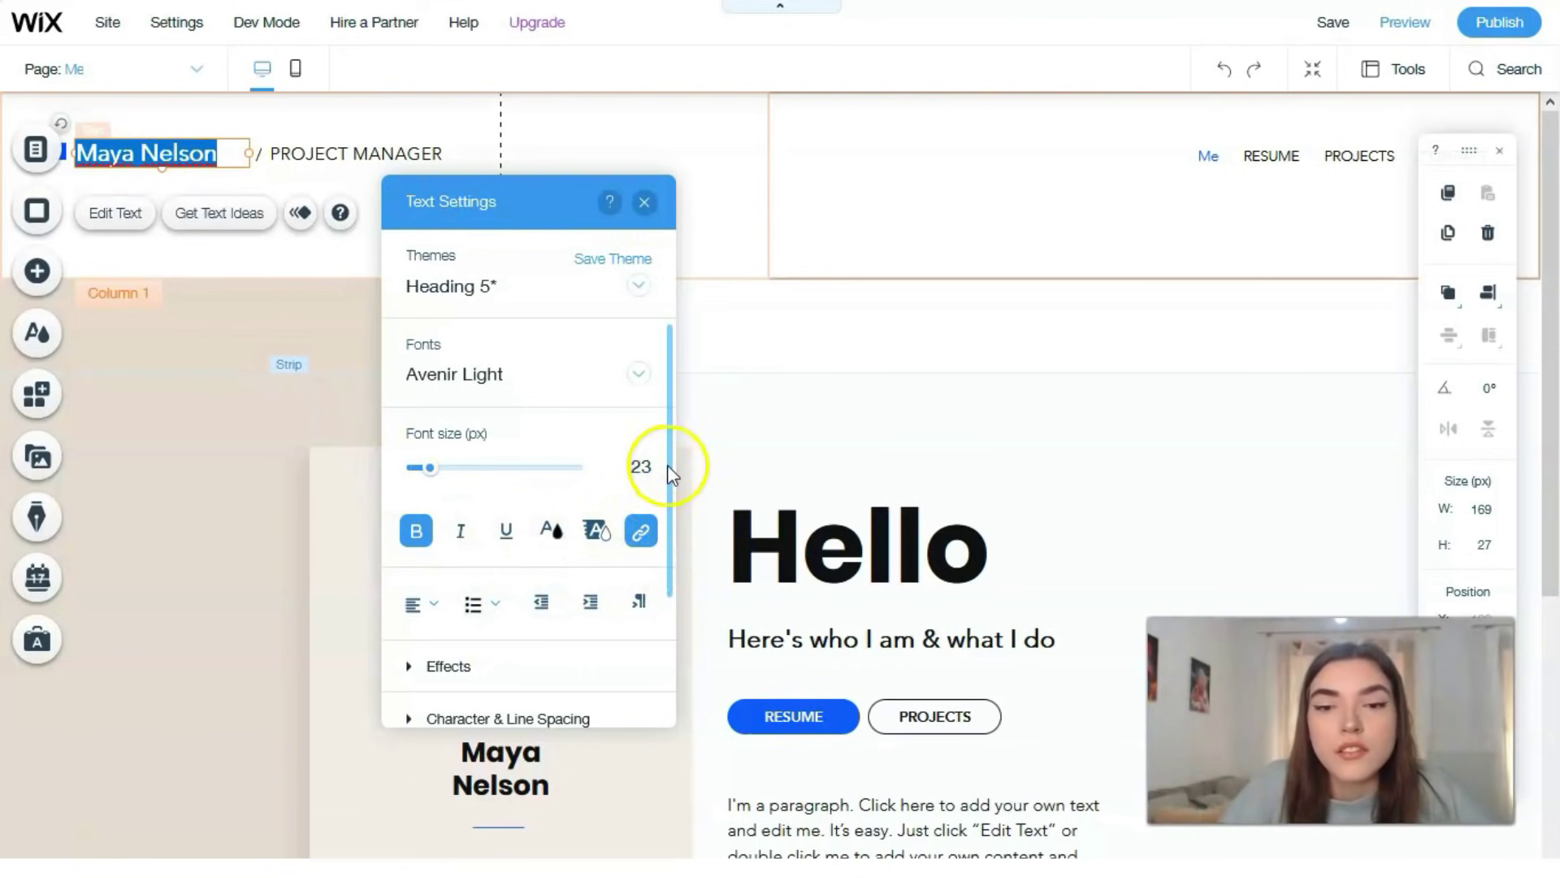
Step: View the text effects available for the name in the header, leaving the text settings without applying one
scroll(672, 599, down, 1)
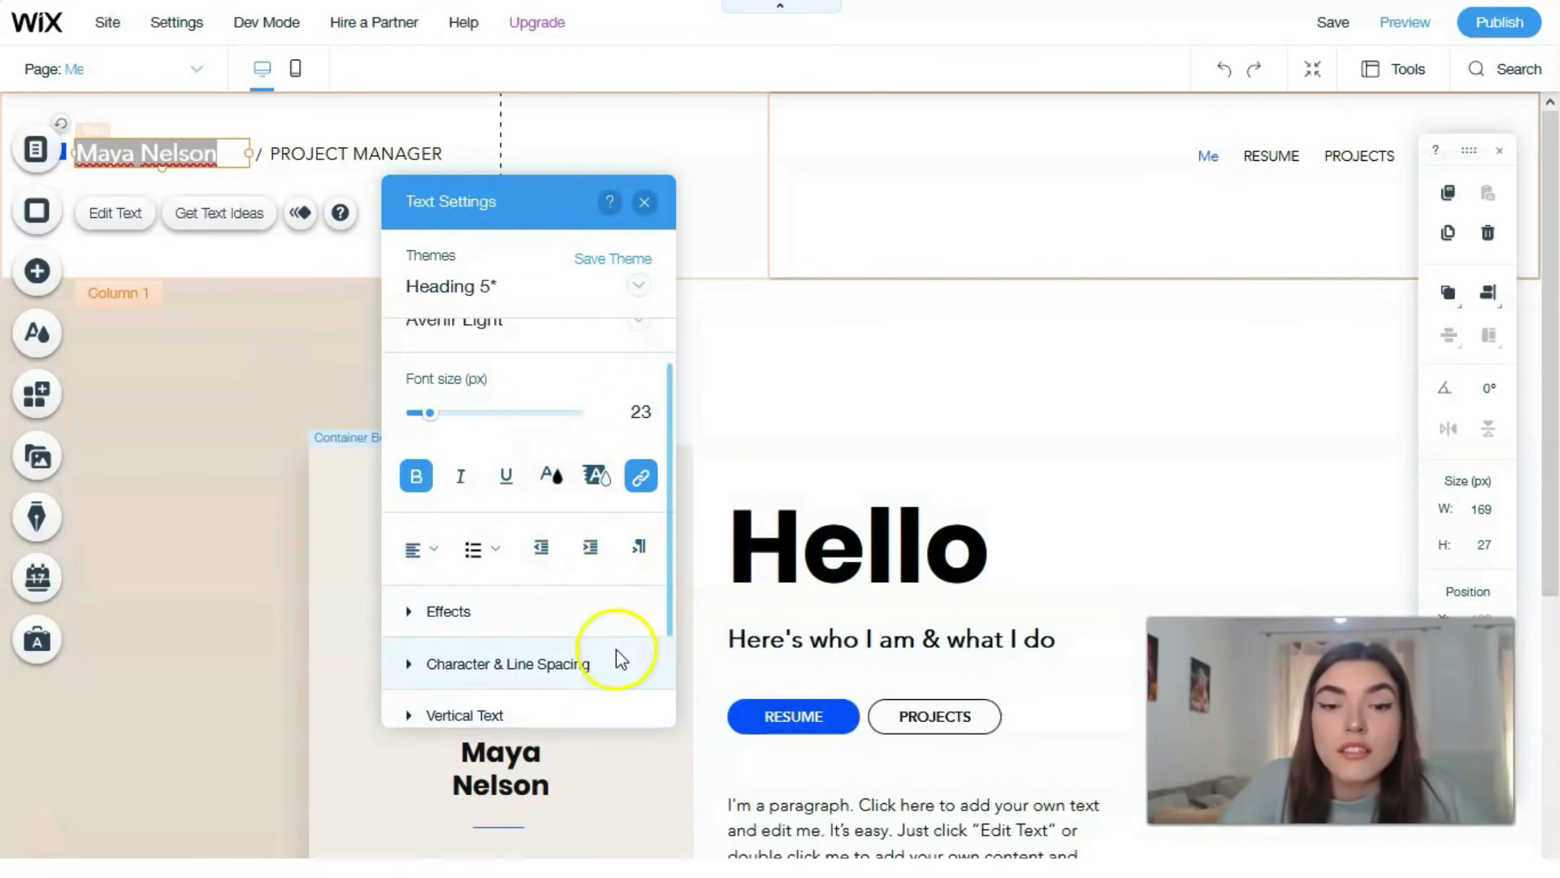
click(435, 613)
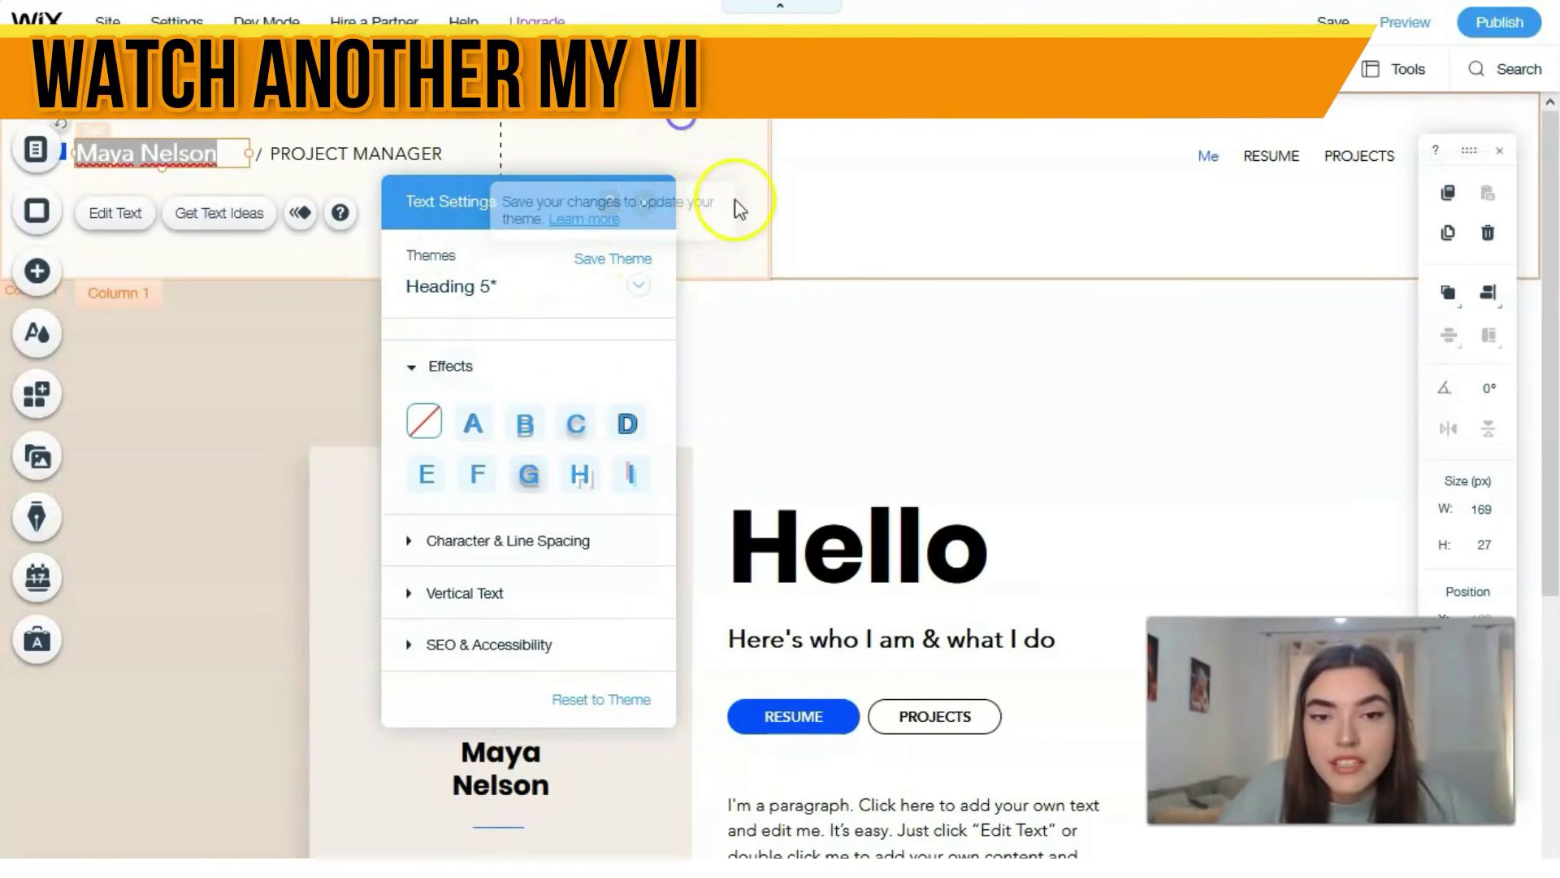
click(921, 324)
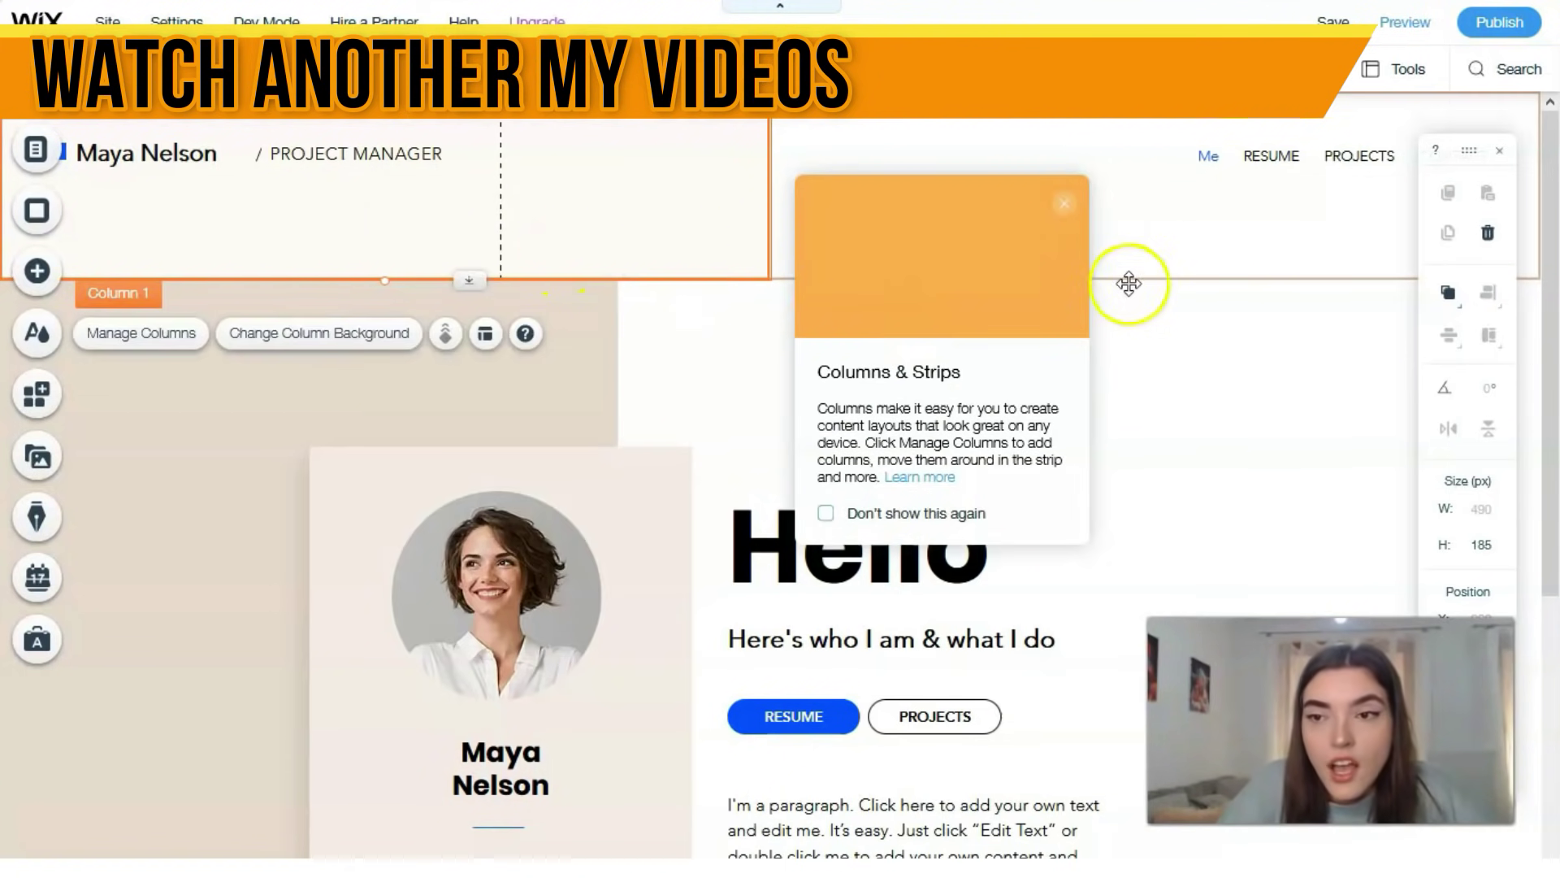
click(1255, 340)
scroll(697, 425, down, 3)
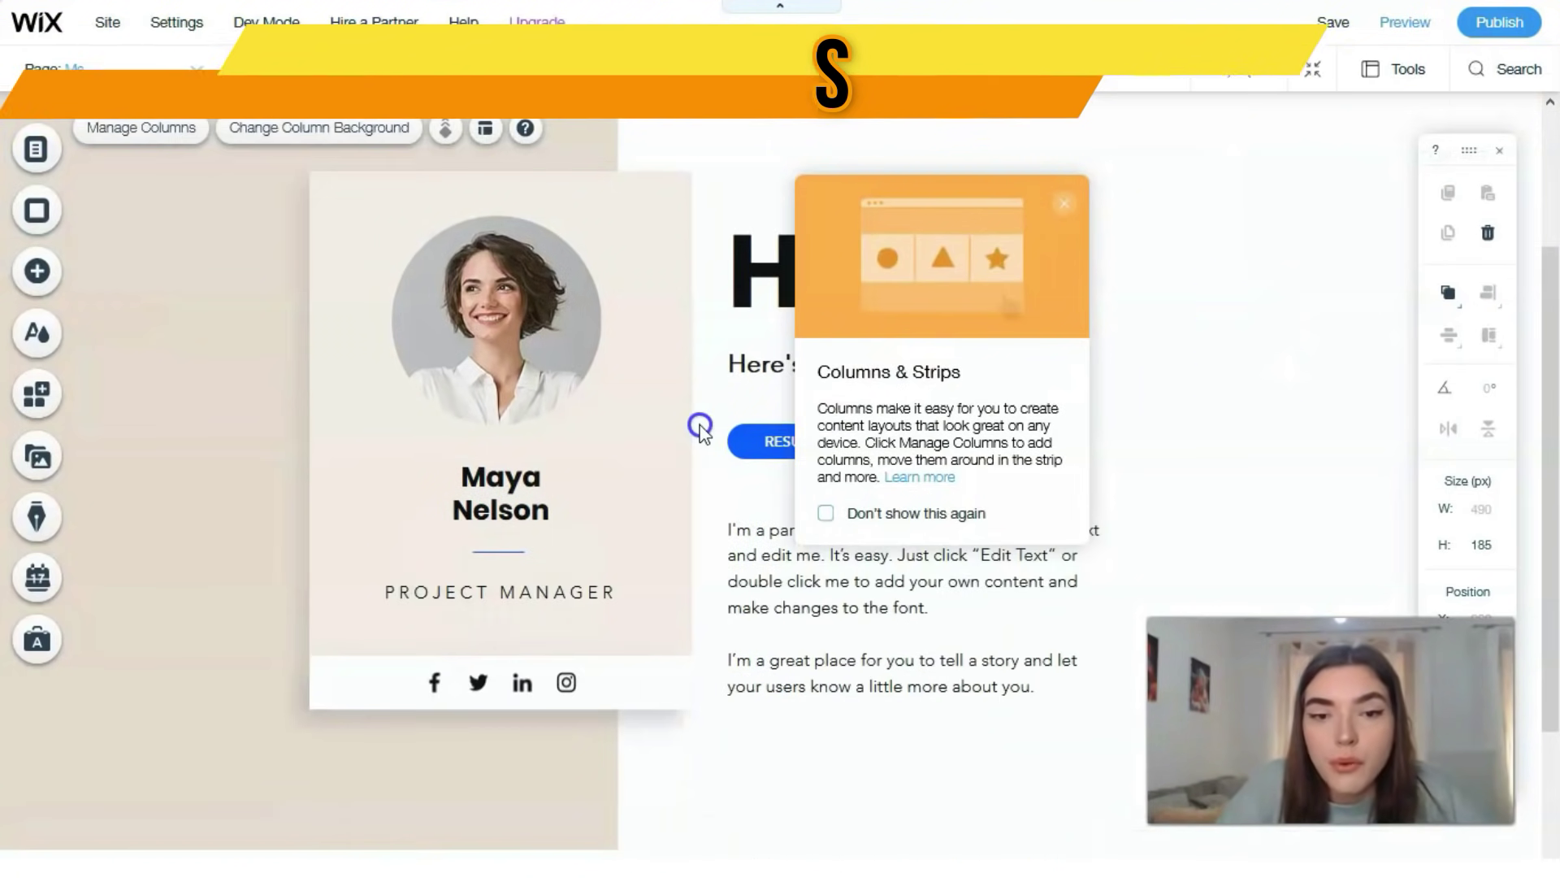
click(731, 731)
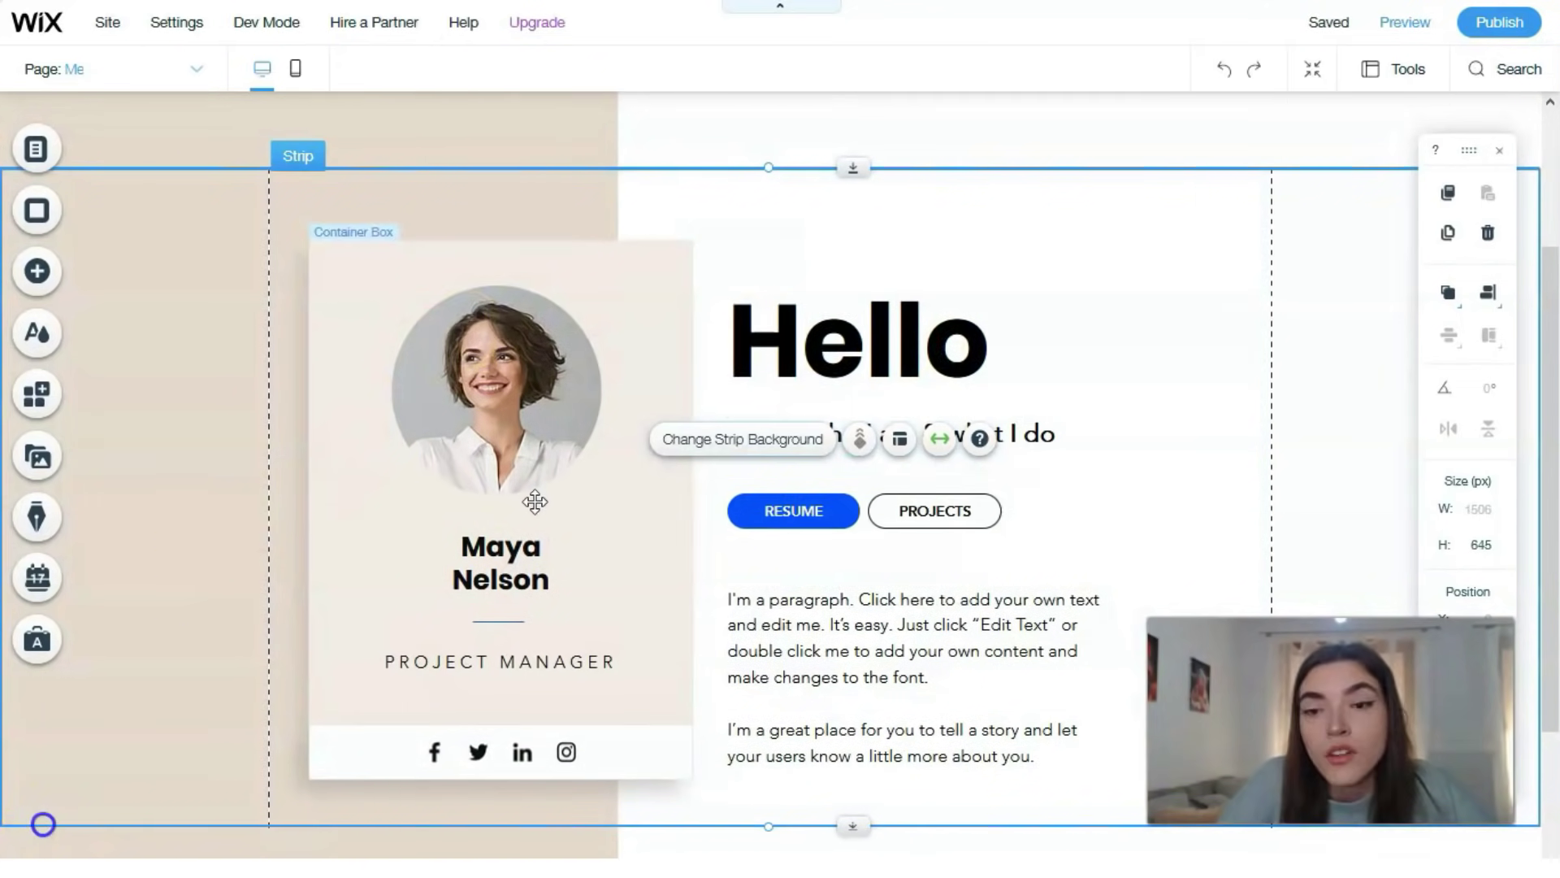
Step: Replace the profile photo with the uploaded image 94_oooo.plus.png and enlarge it to about 236 by 236 px
click(511, 370)
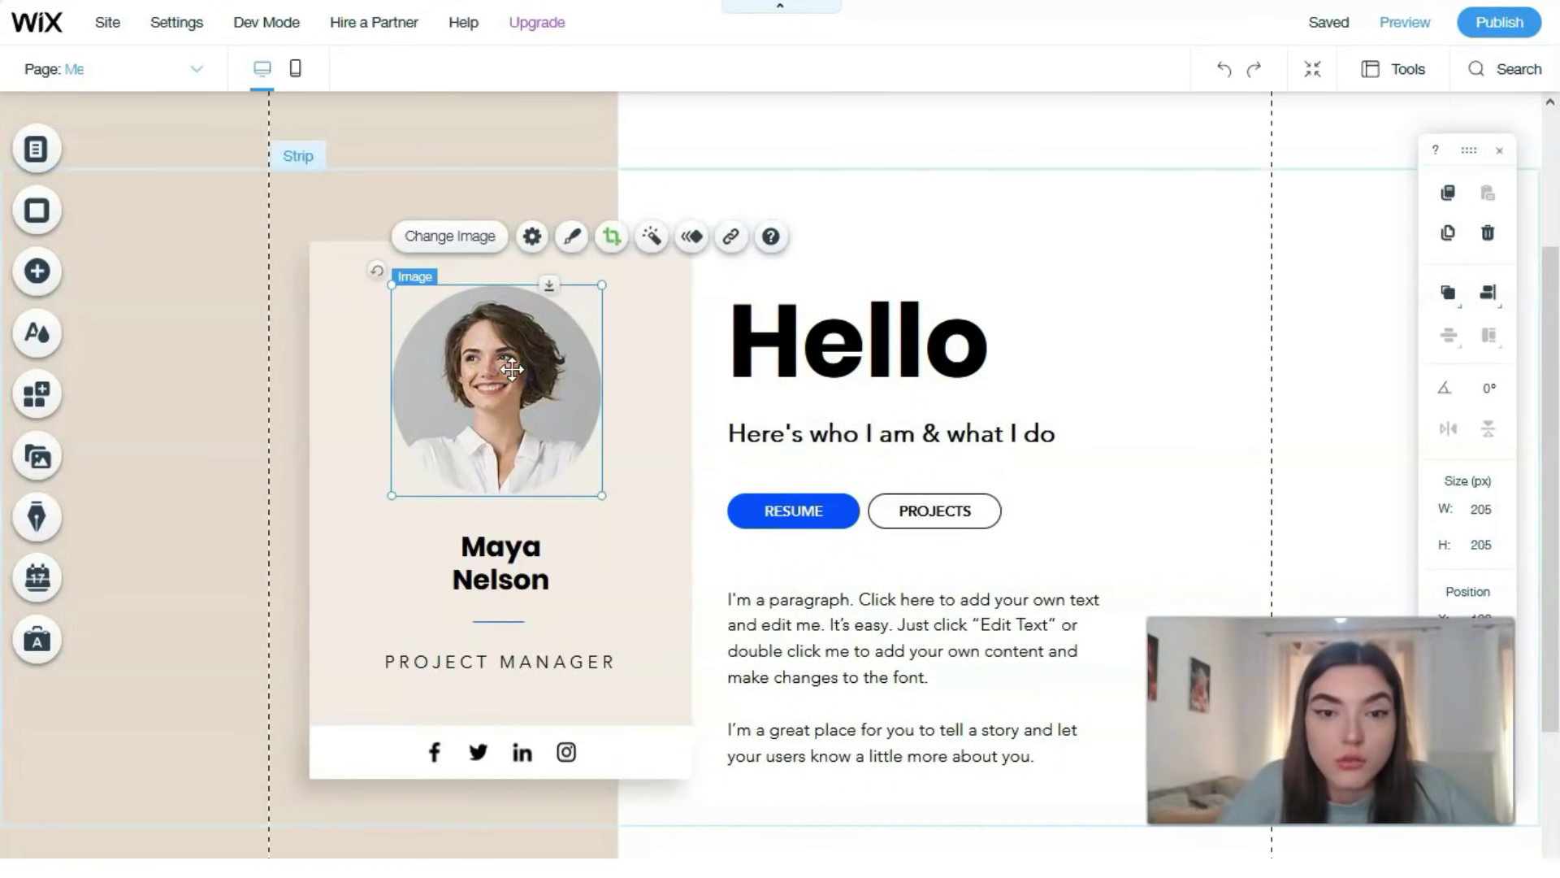
click(471, 234)
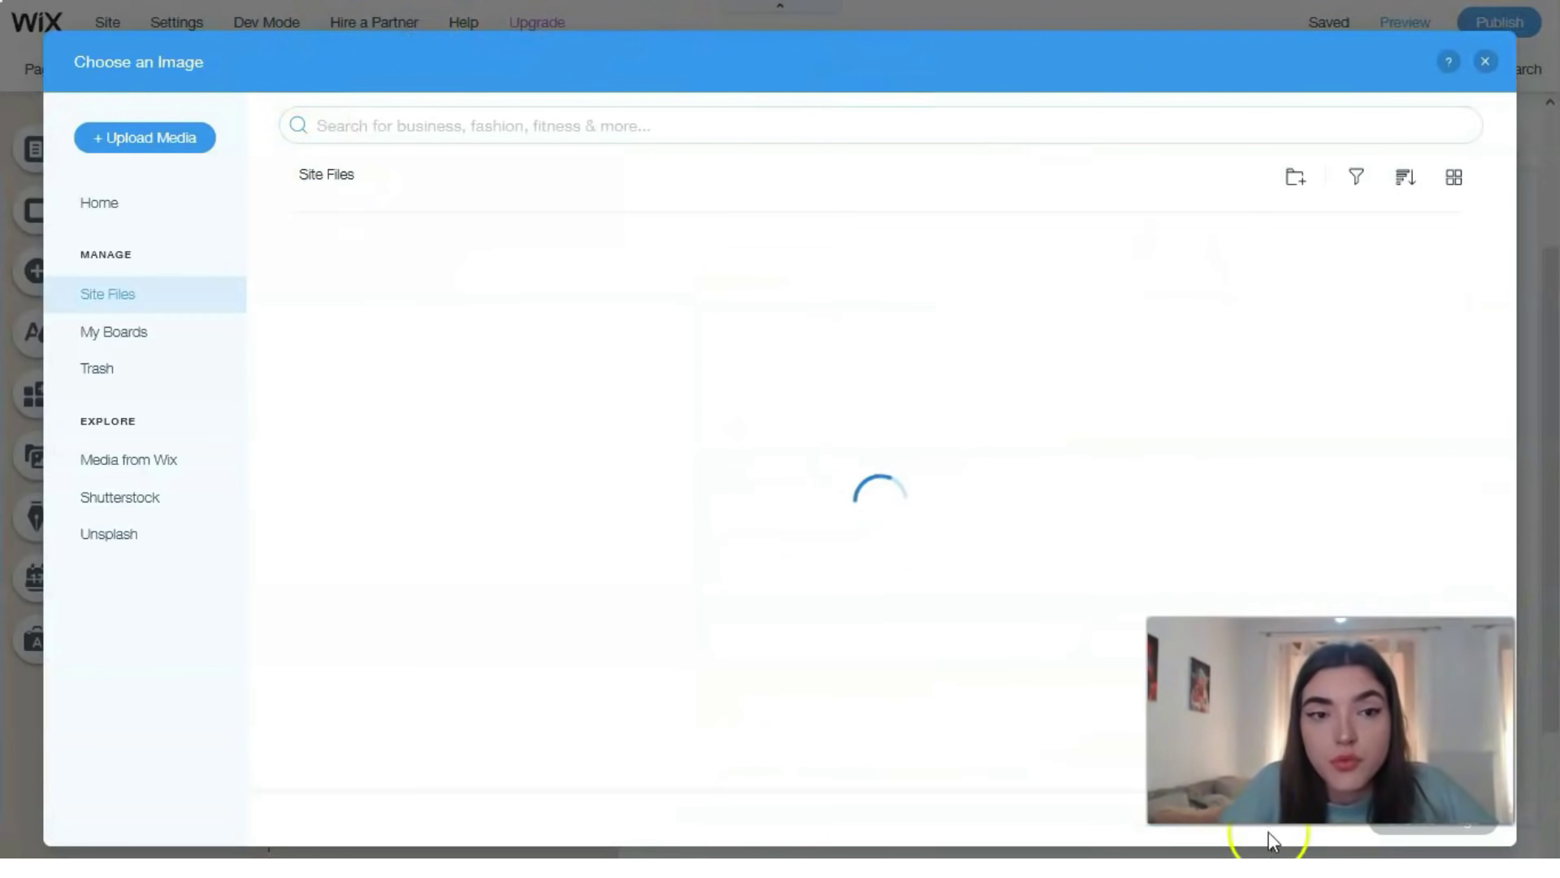
click(189, 147)
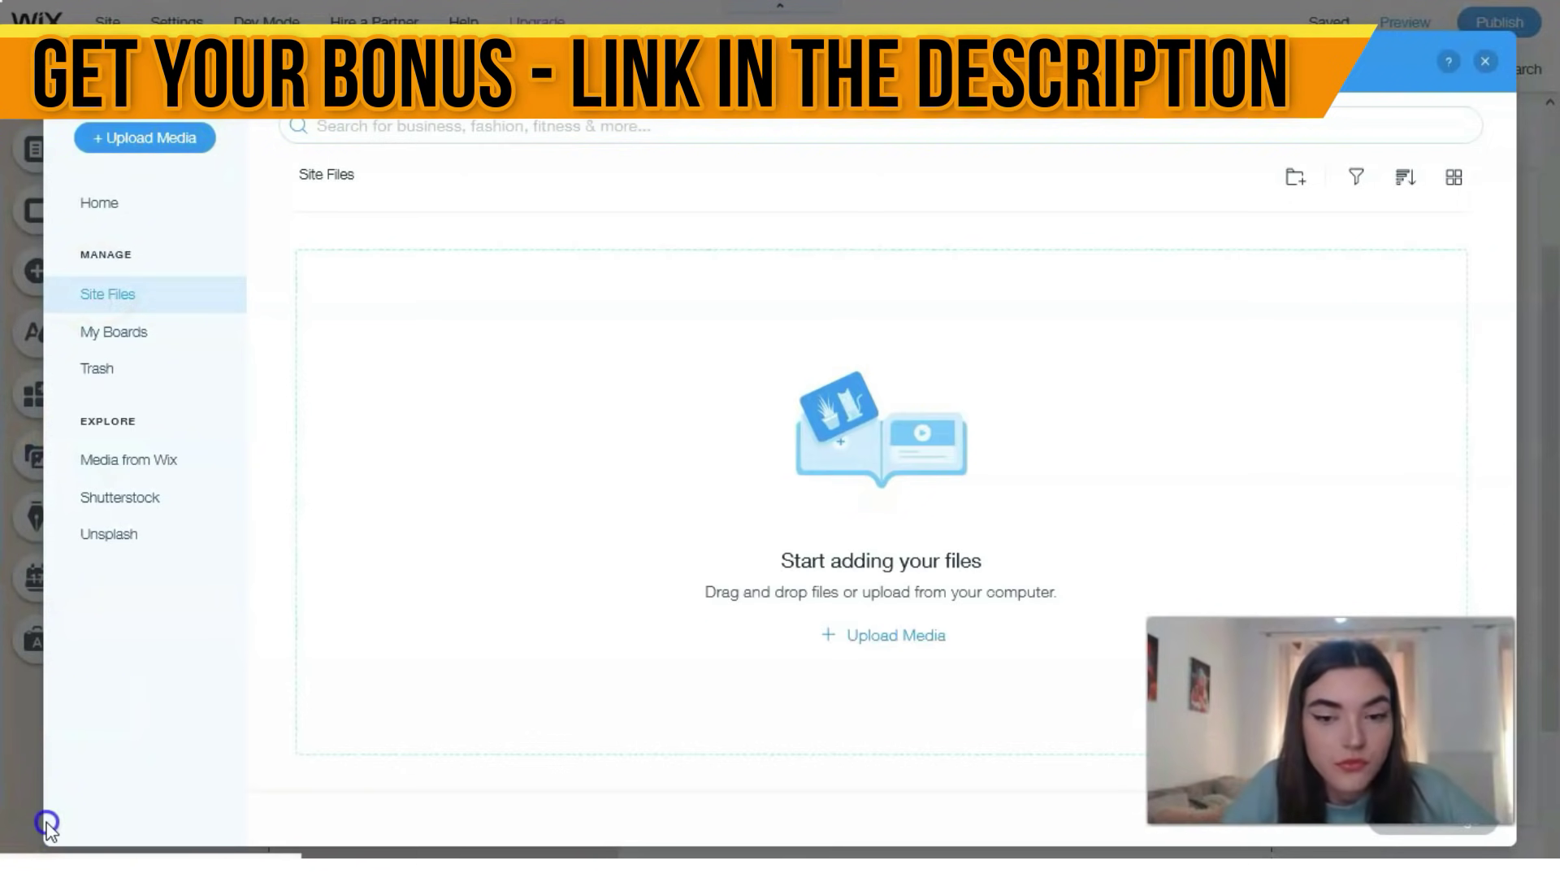
click(276, 749)
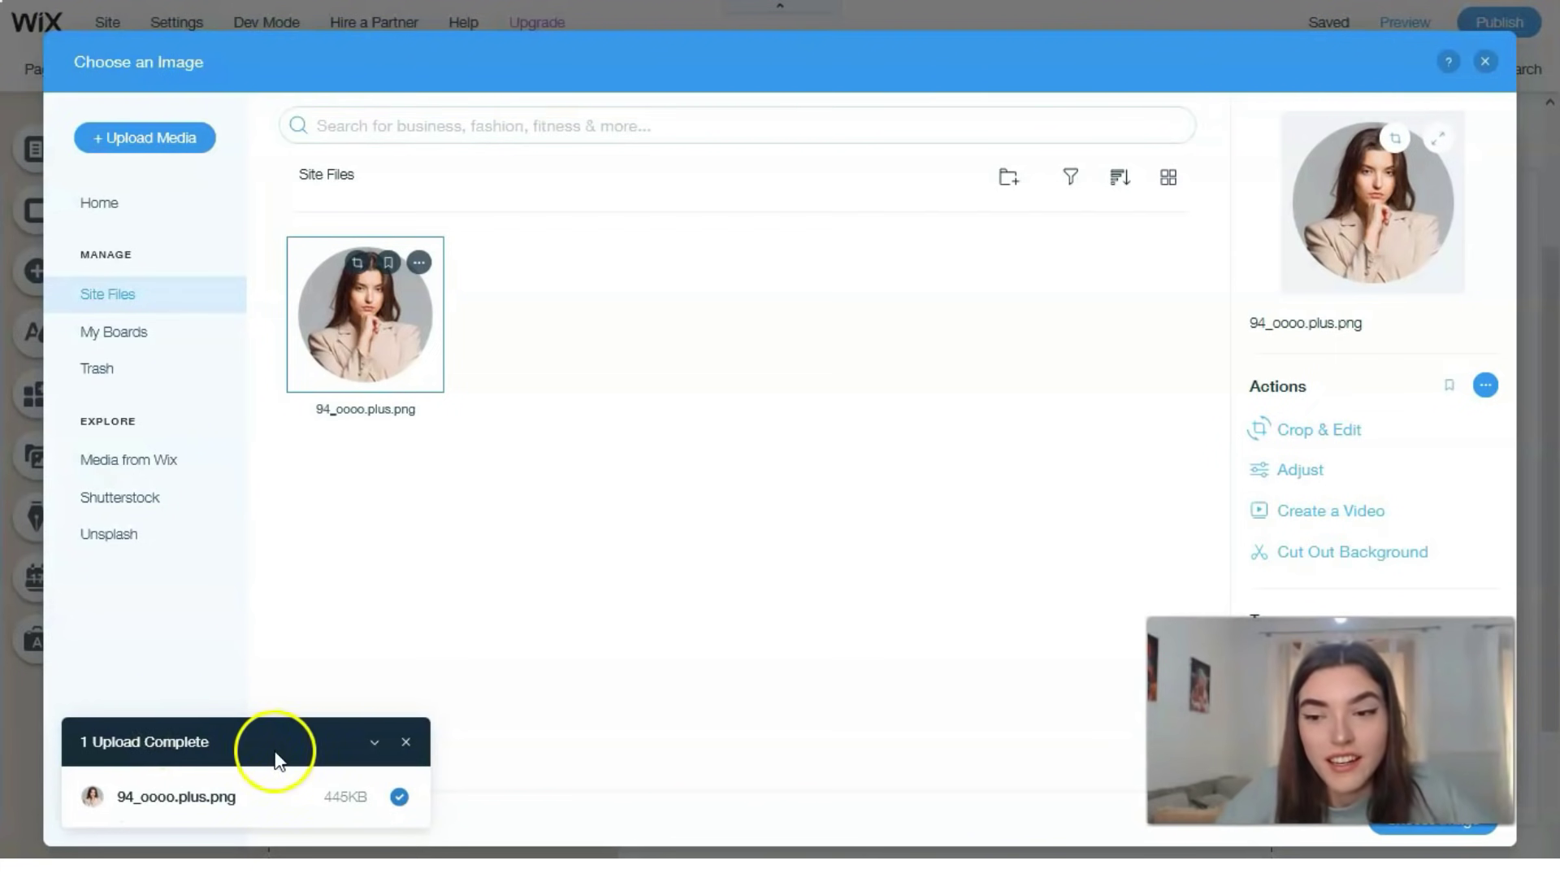
click(1409, 837)
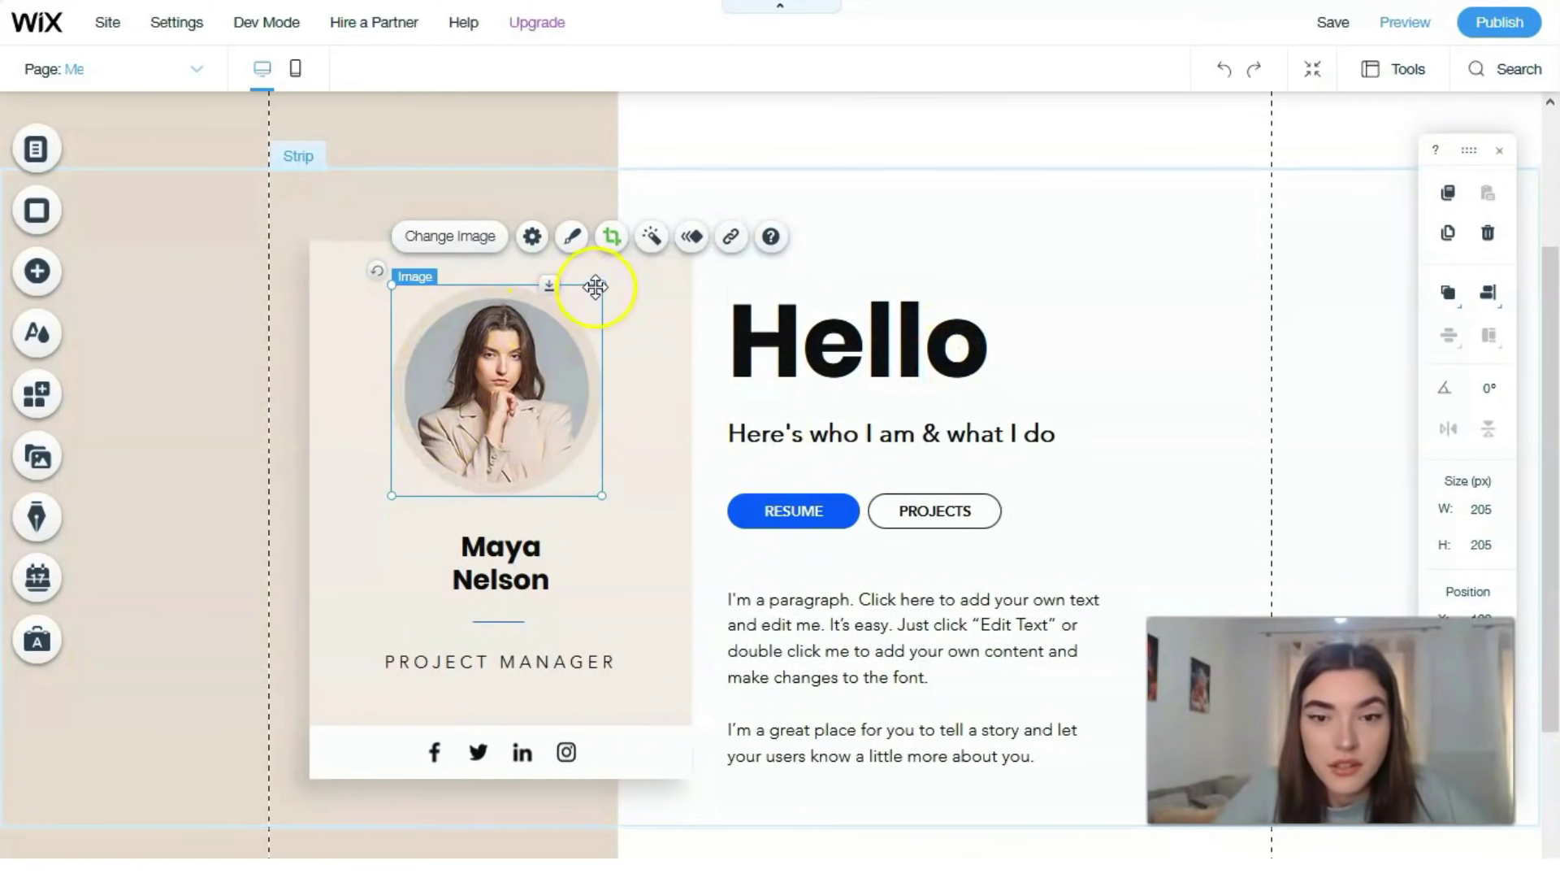
drag(619, 284, 648, 273)
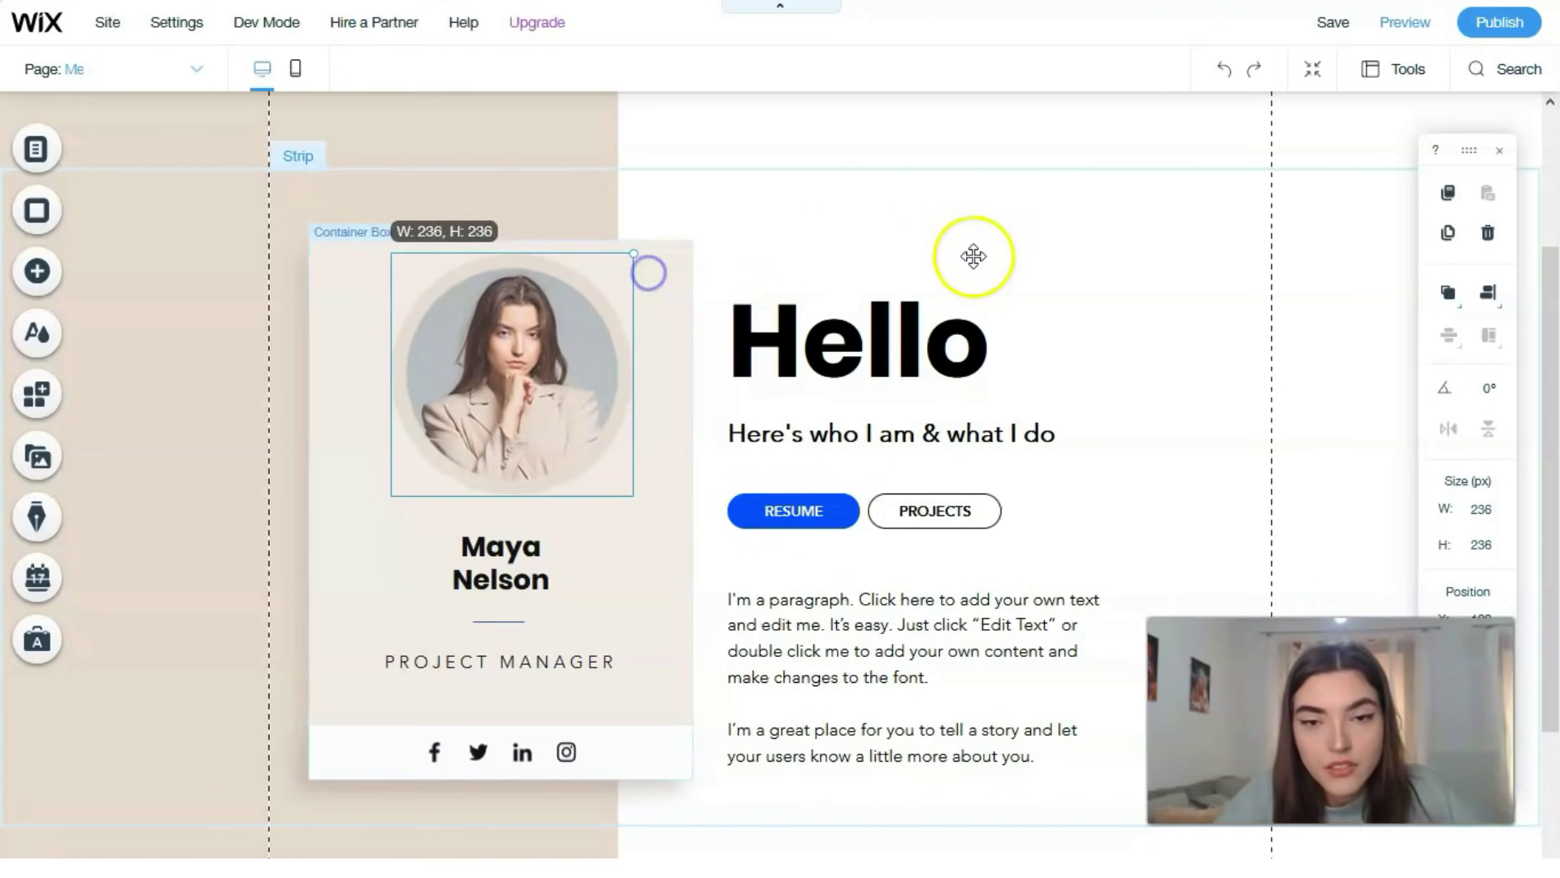
click(1125, 418)
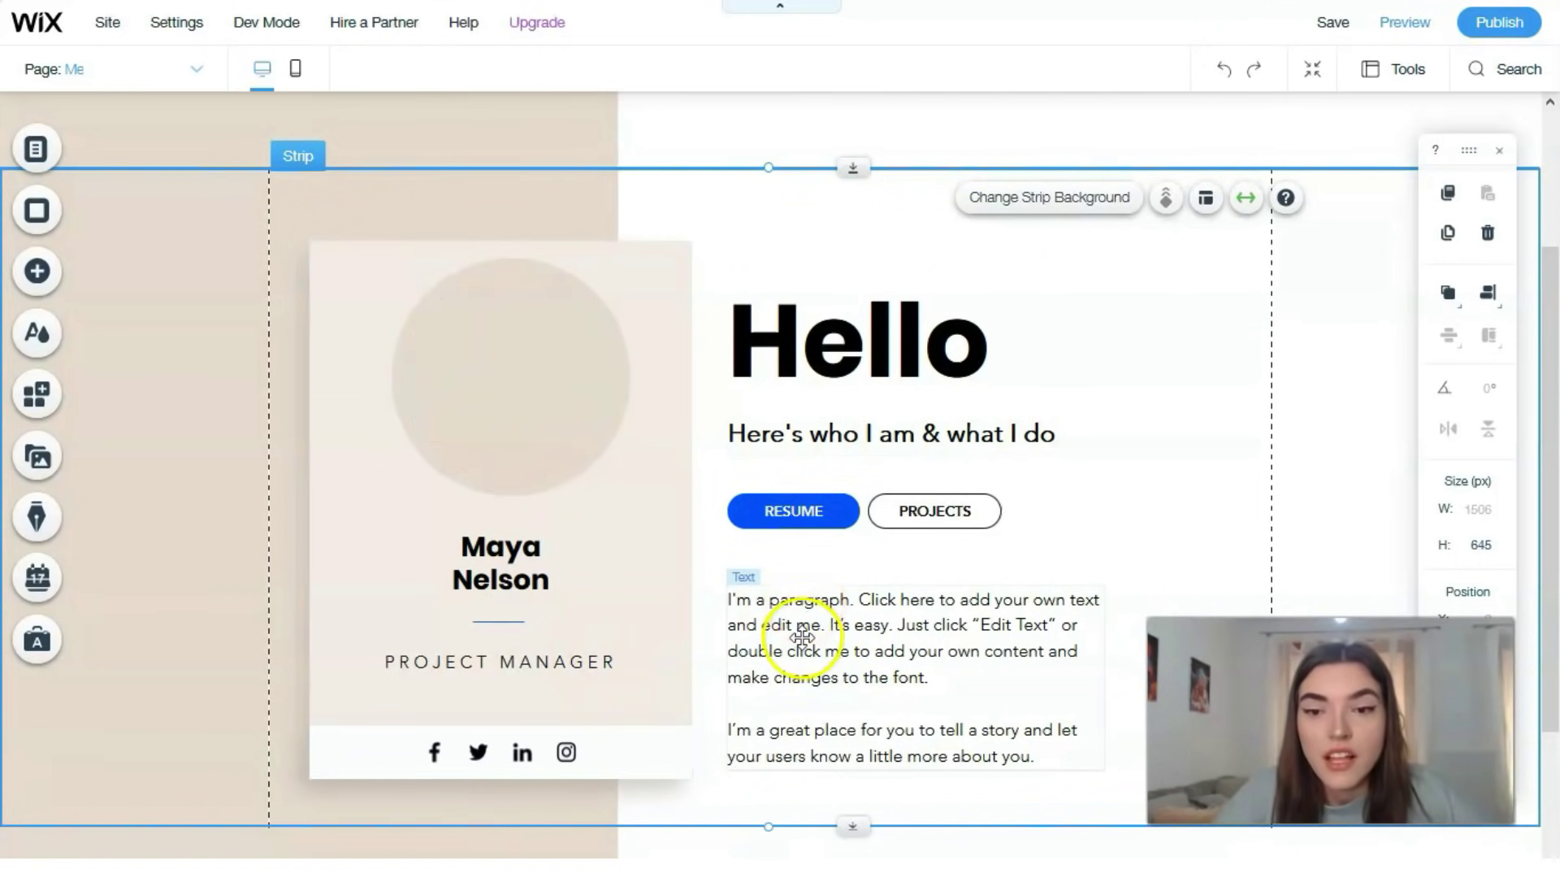
Step: Change the RESUME button to the themed design with plain blue text and no fill or outline
click(849, 512)
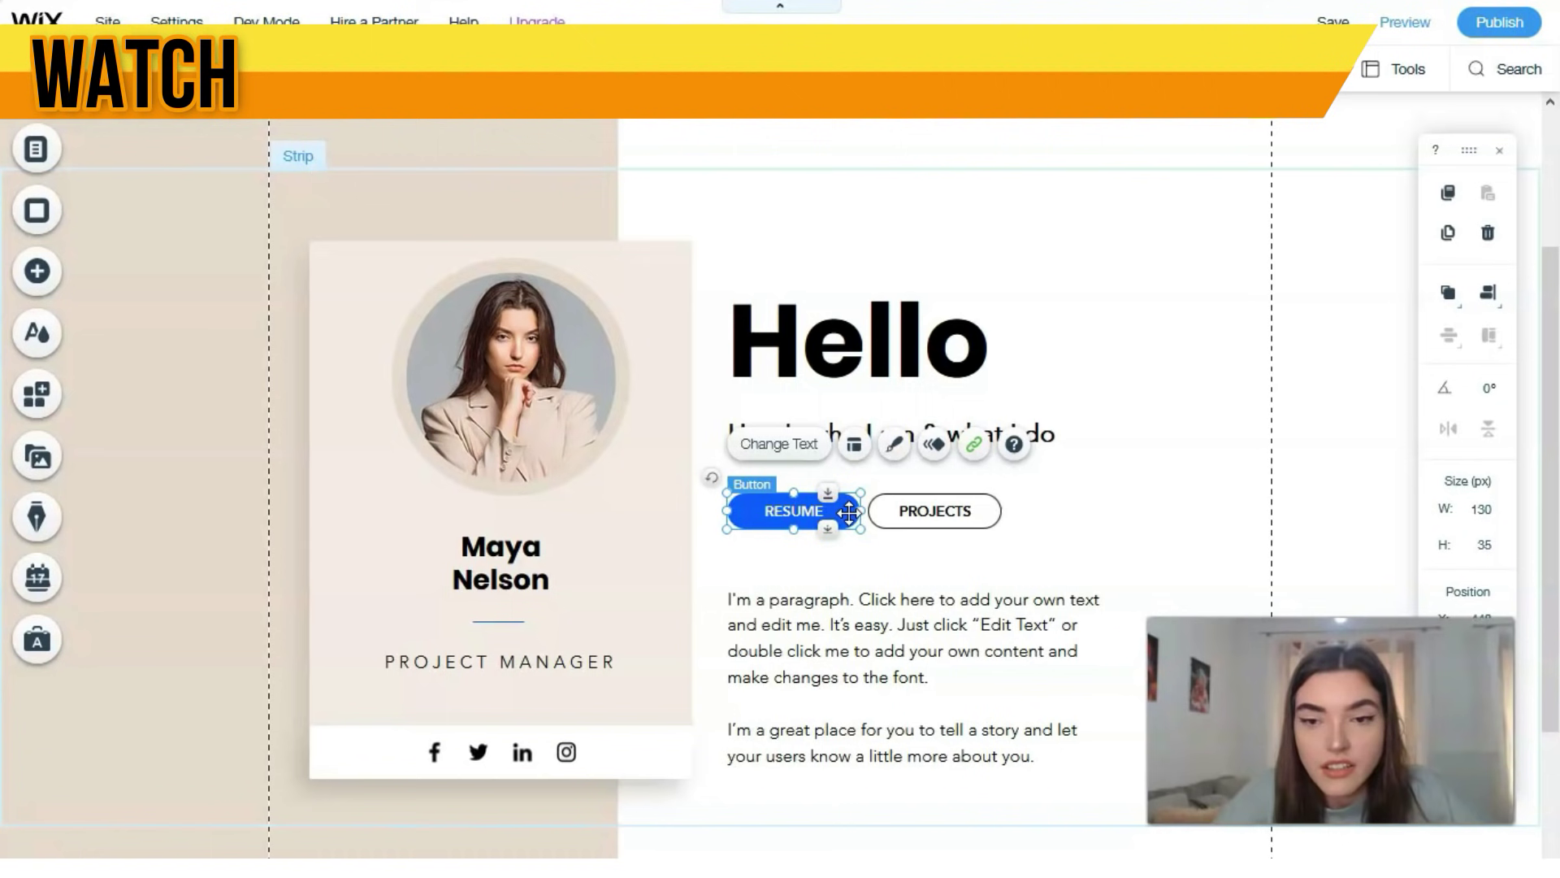
click(888, 452)
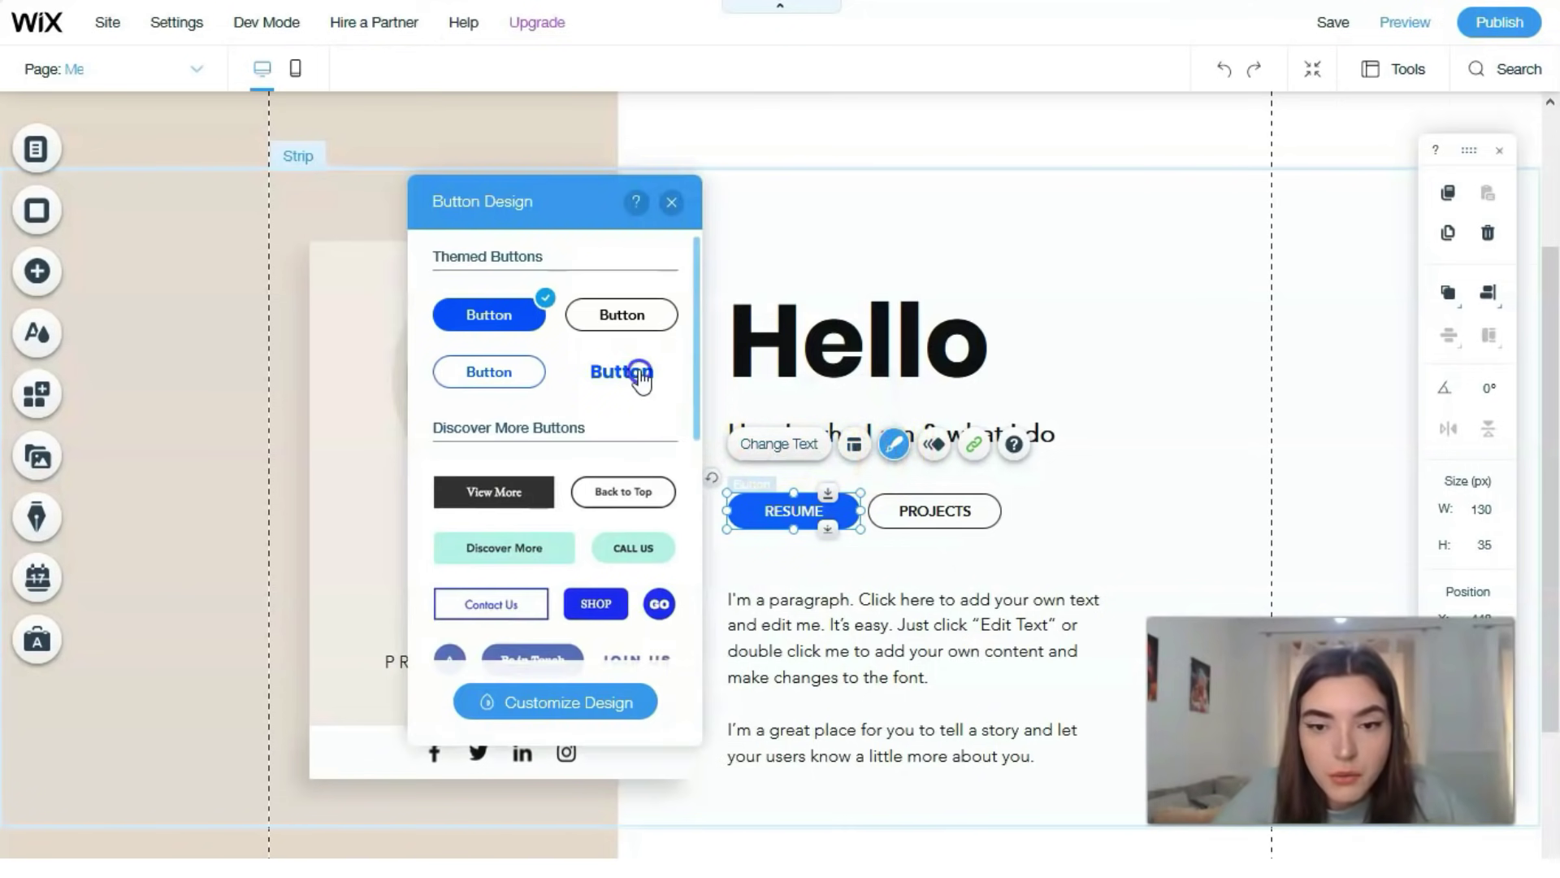
click(640, 377)
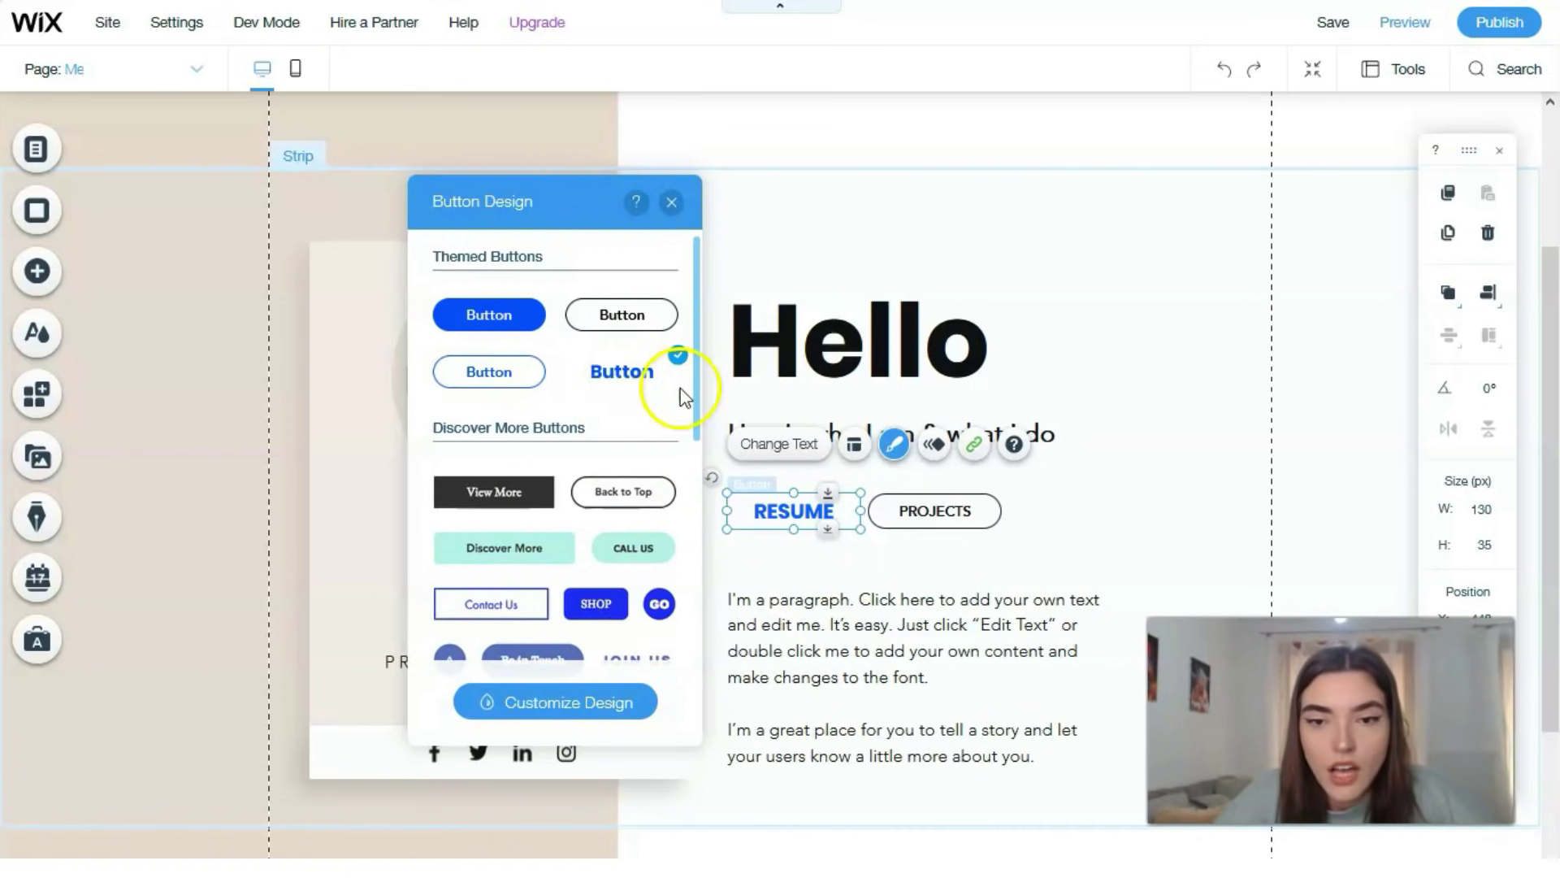
click(672, 201)
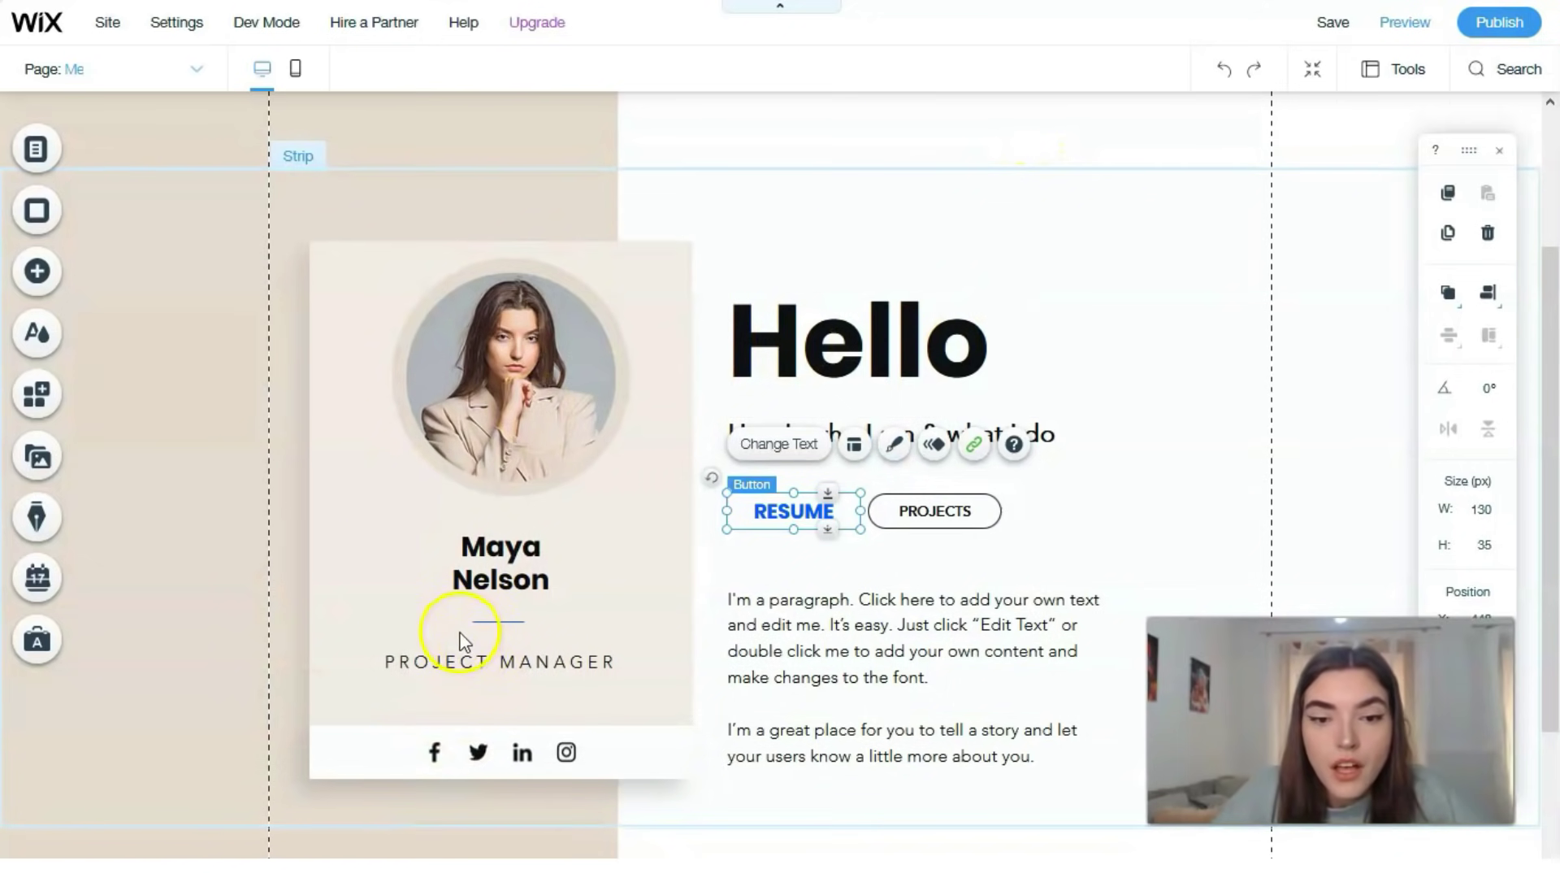
Step: Apply the Glide-In animation to the social bar on the profile card
click(452, 749)
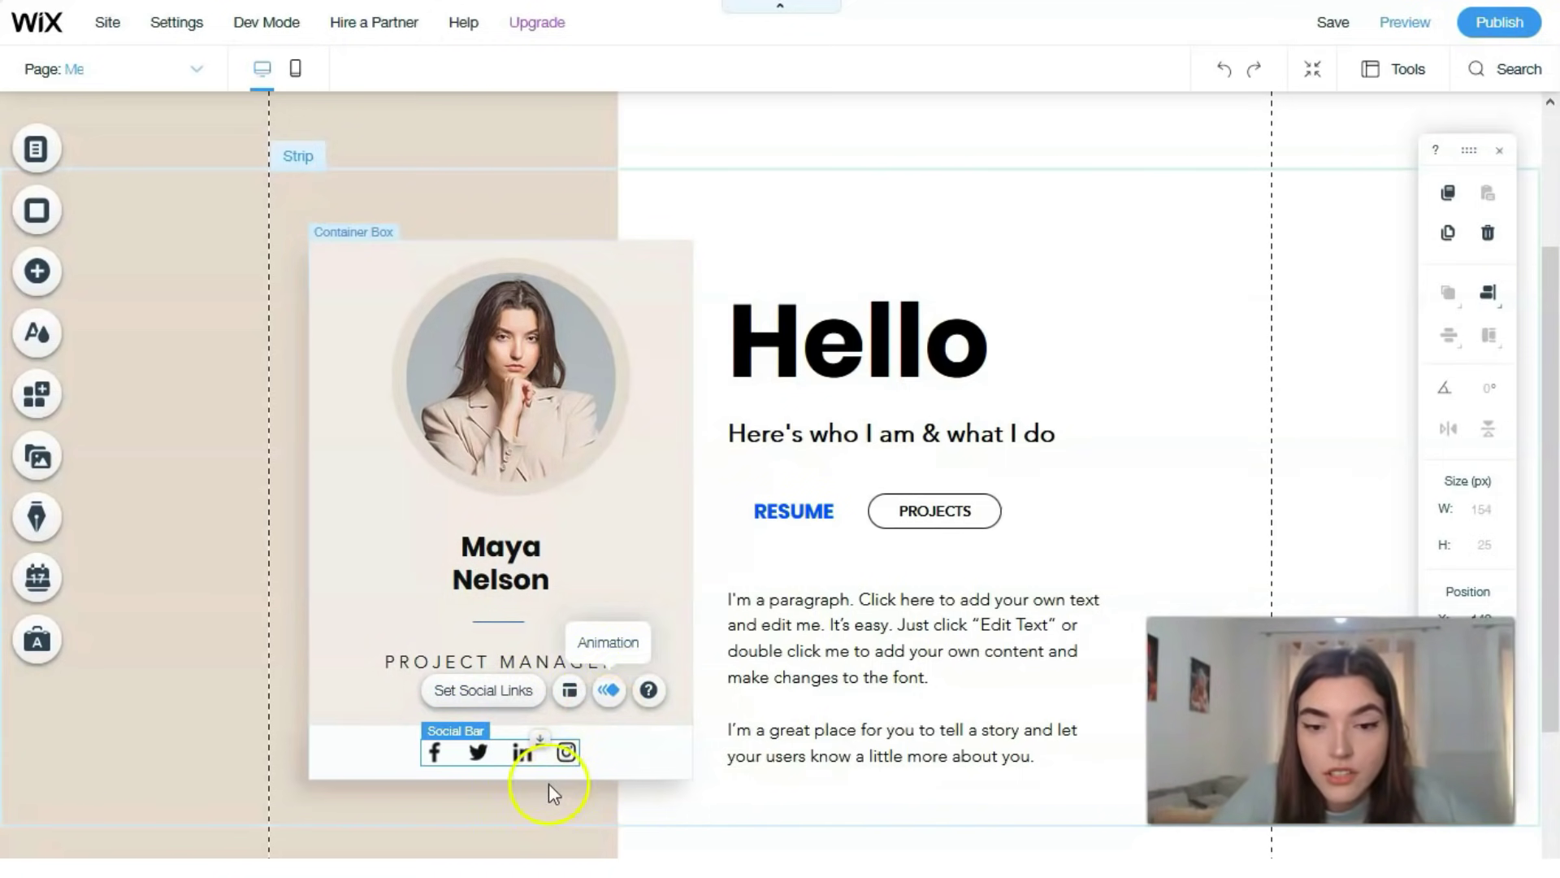
click(611, 695)
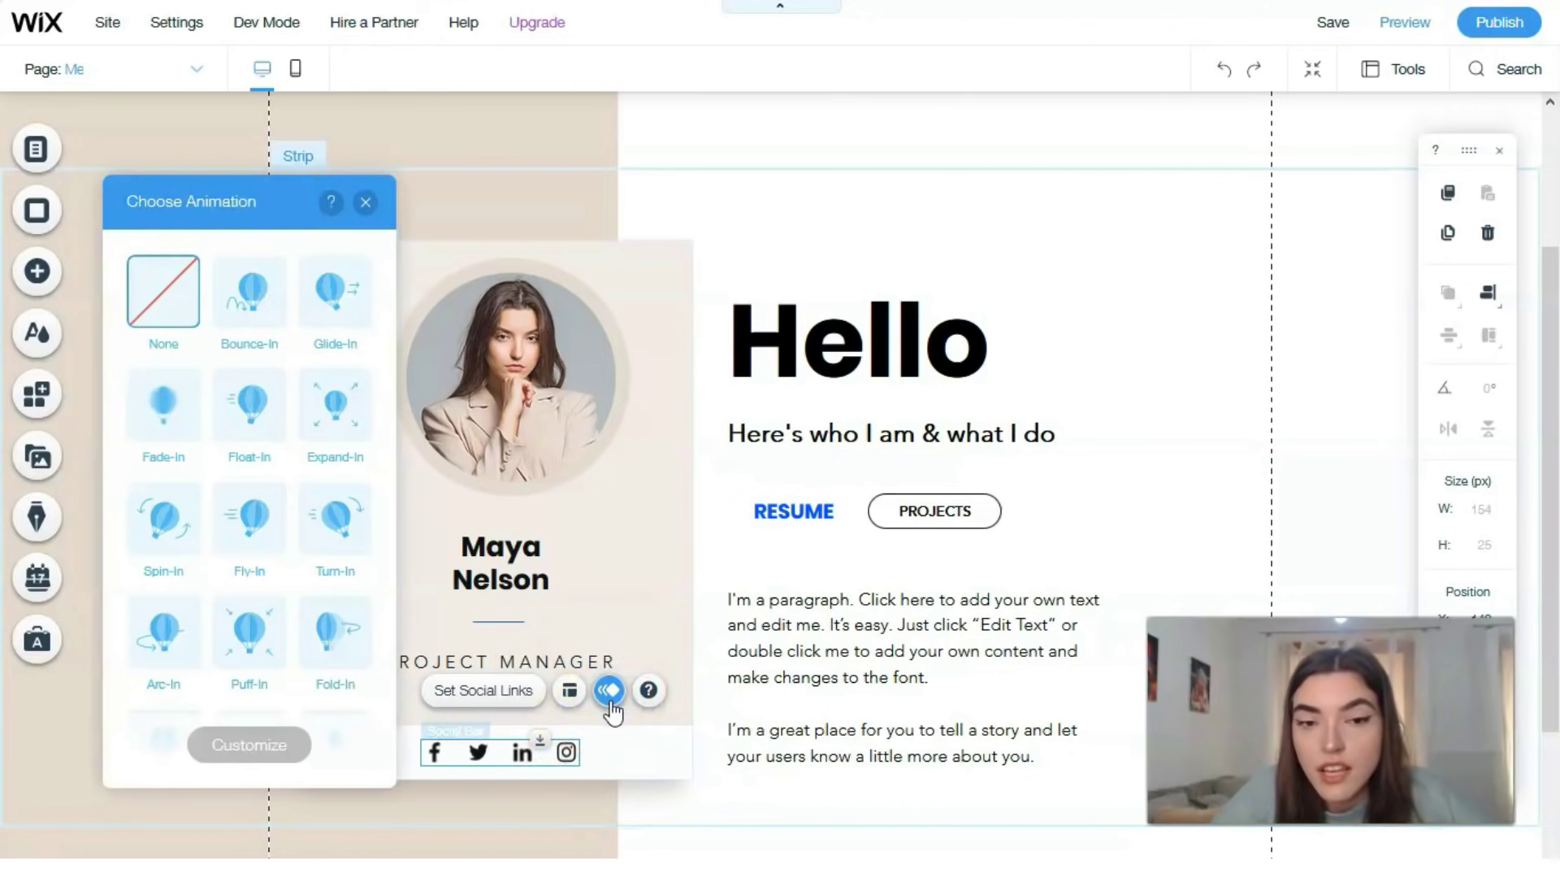
click(317, 313)
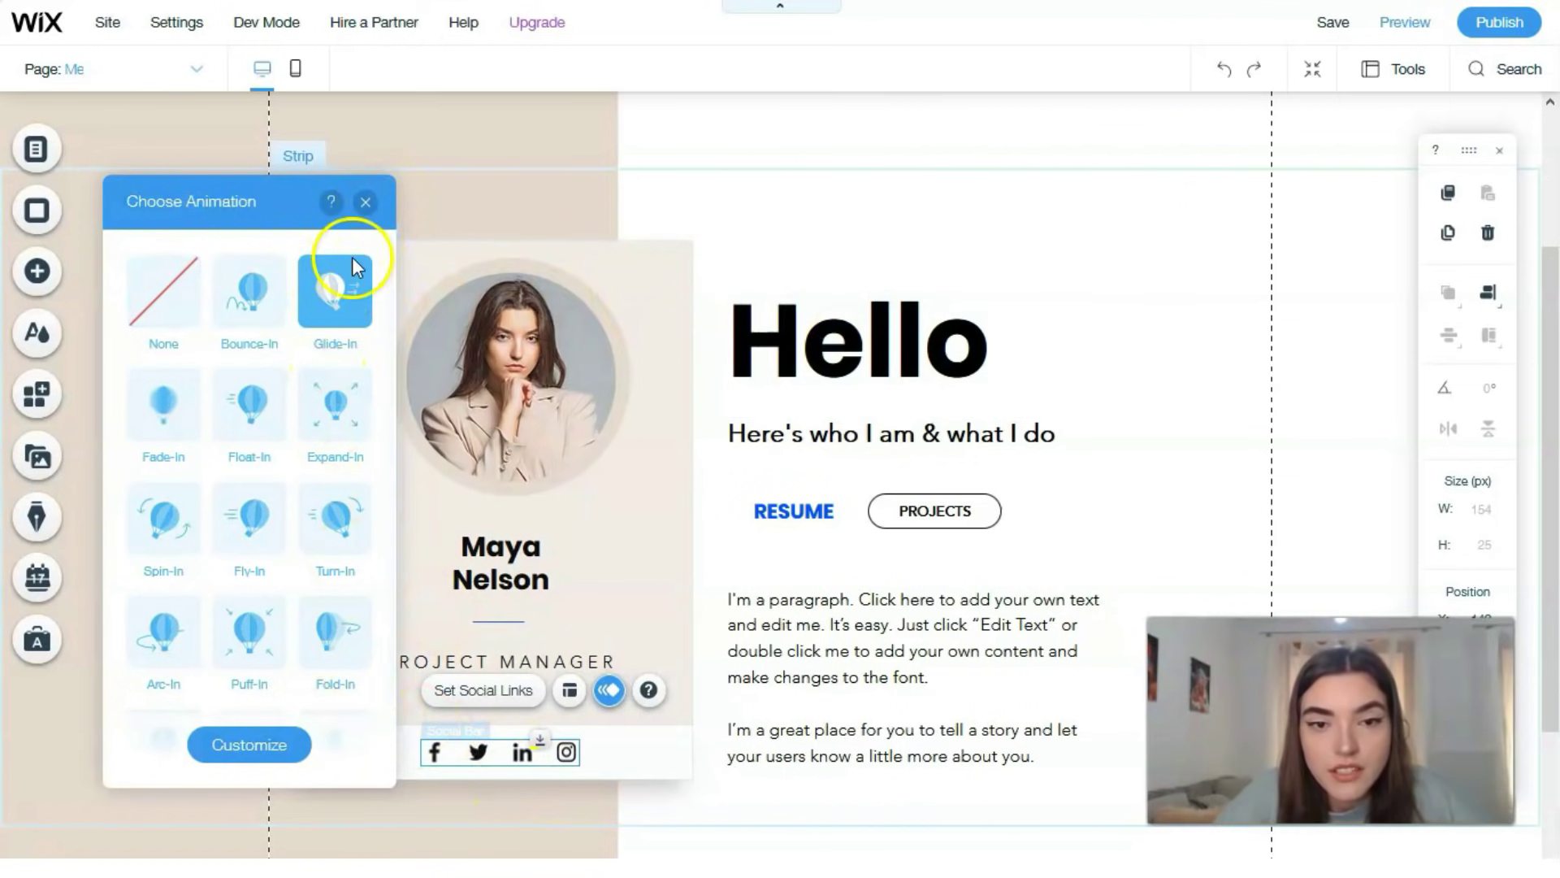
click(366, 202)
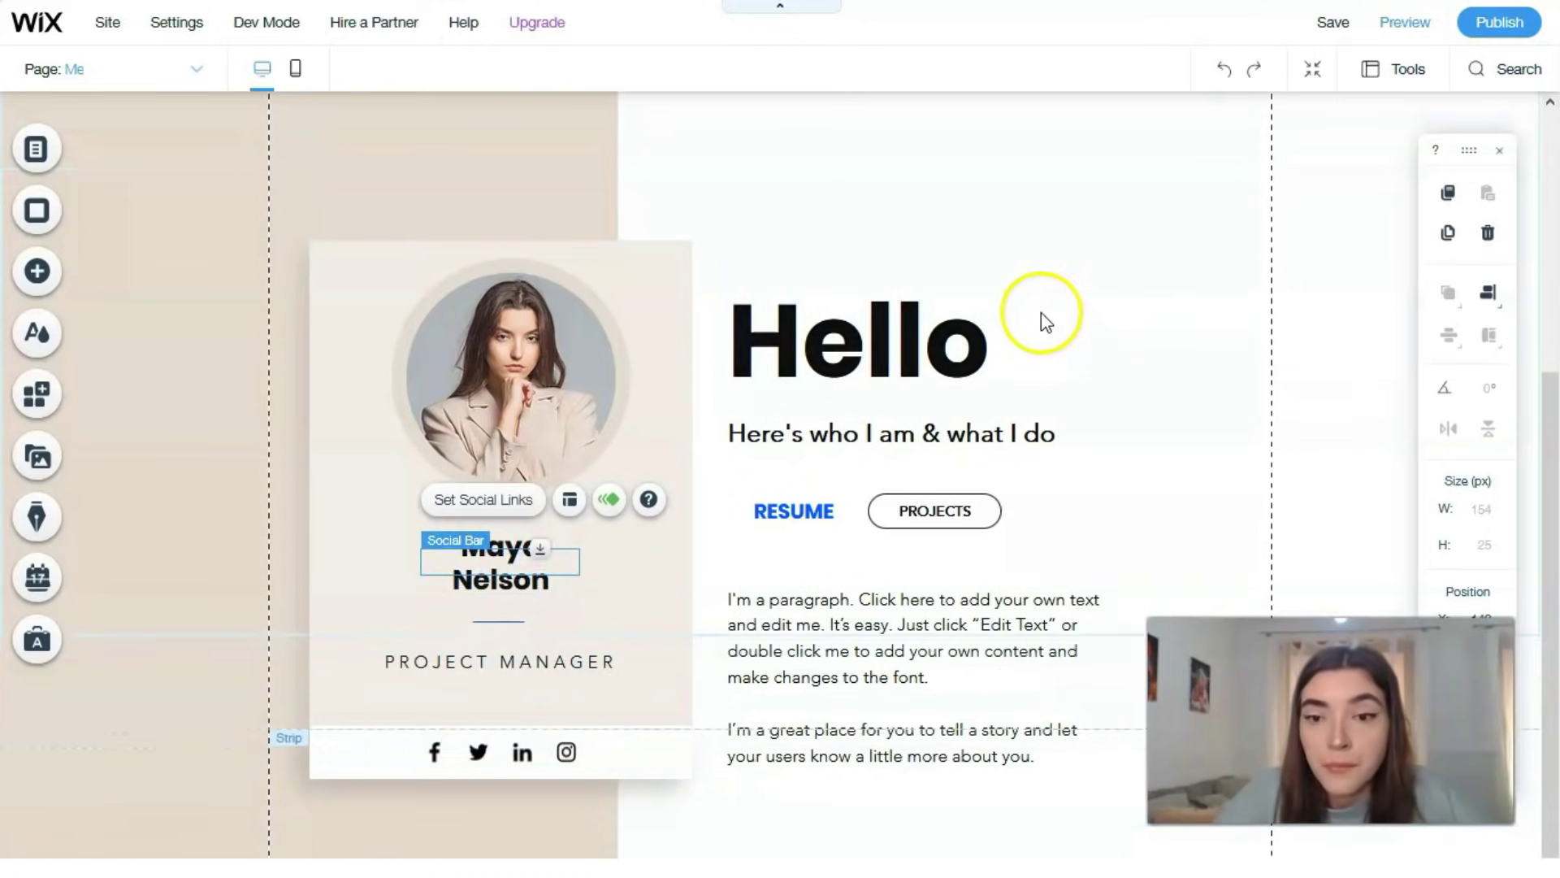
Step: Change the background of the strip behind the profile card to the Shadow video
scroll(1036, 333, down, 2)
scroll(1032, 356, up, 4)
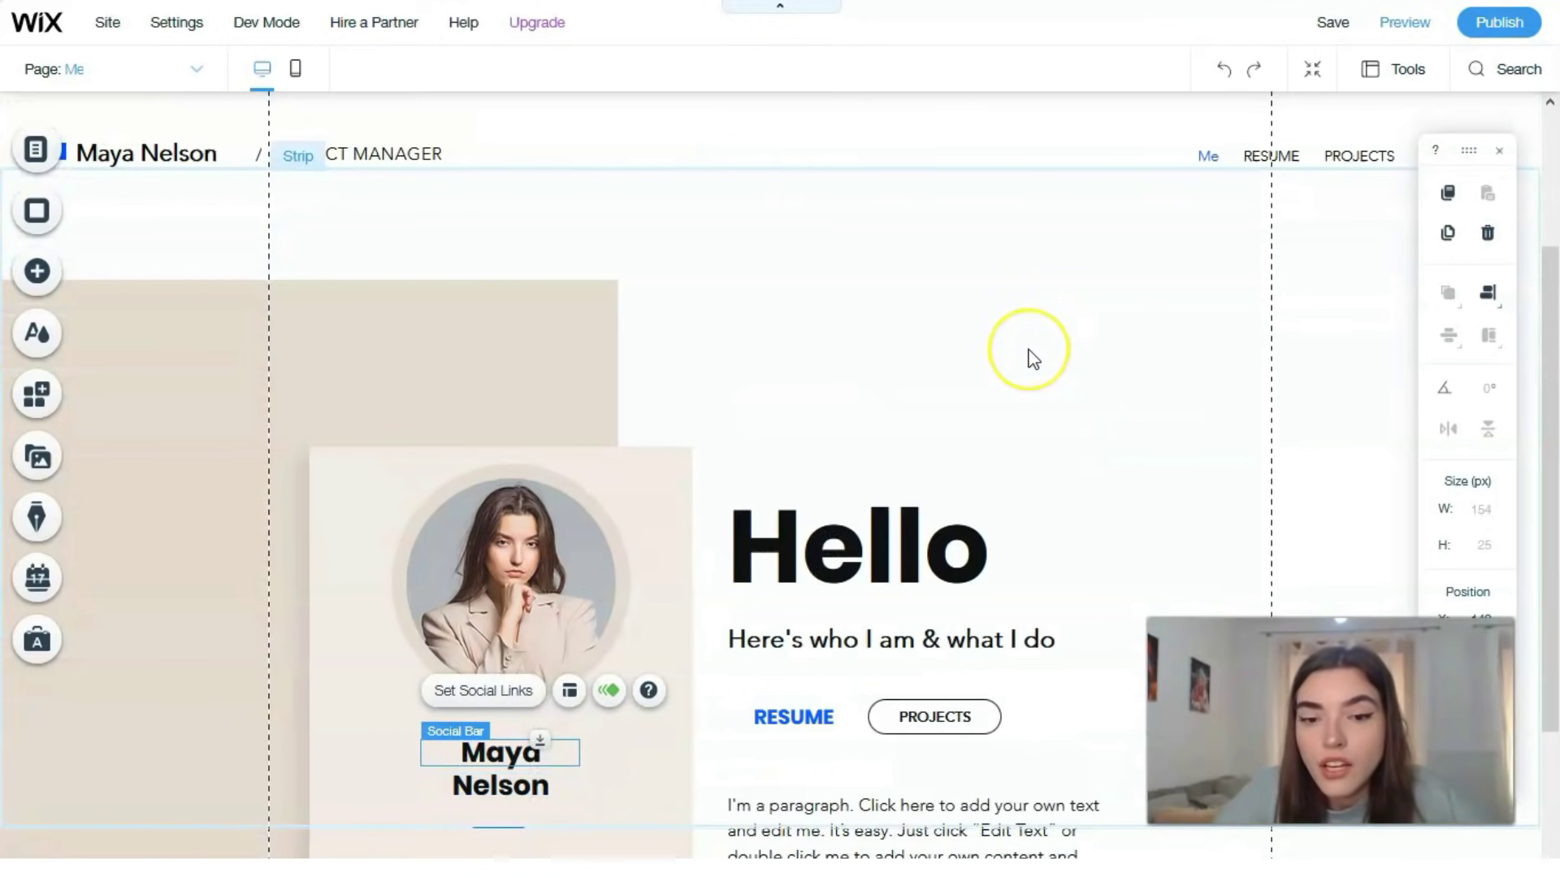
scroll(239, 316, down, 1)
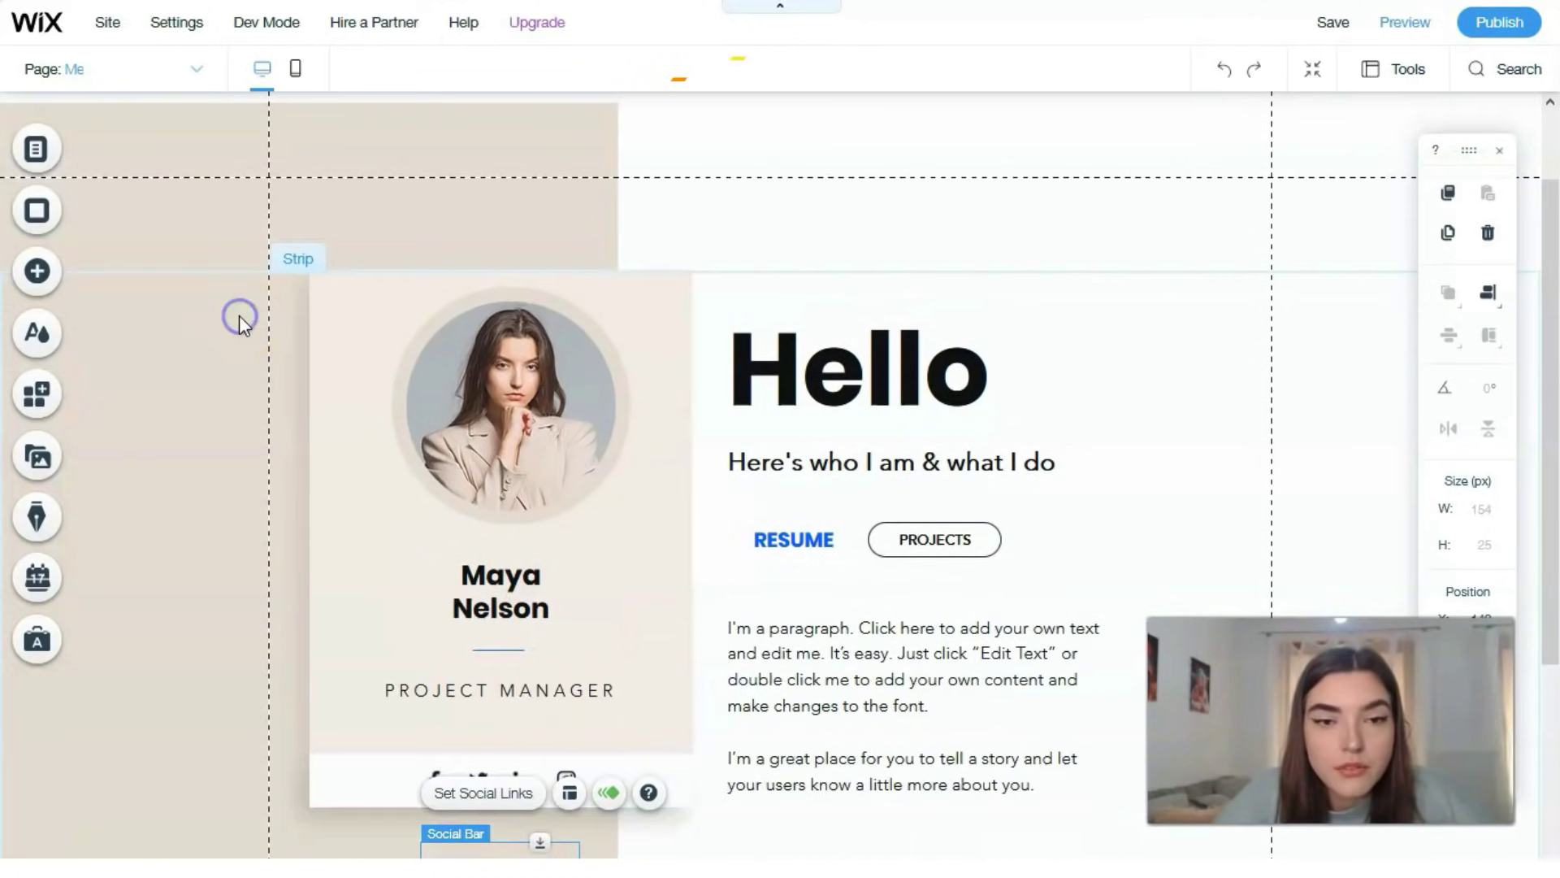
click(218, 294)
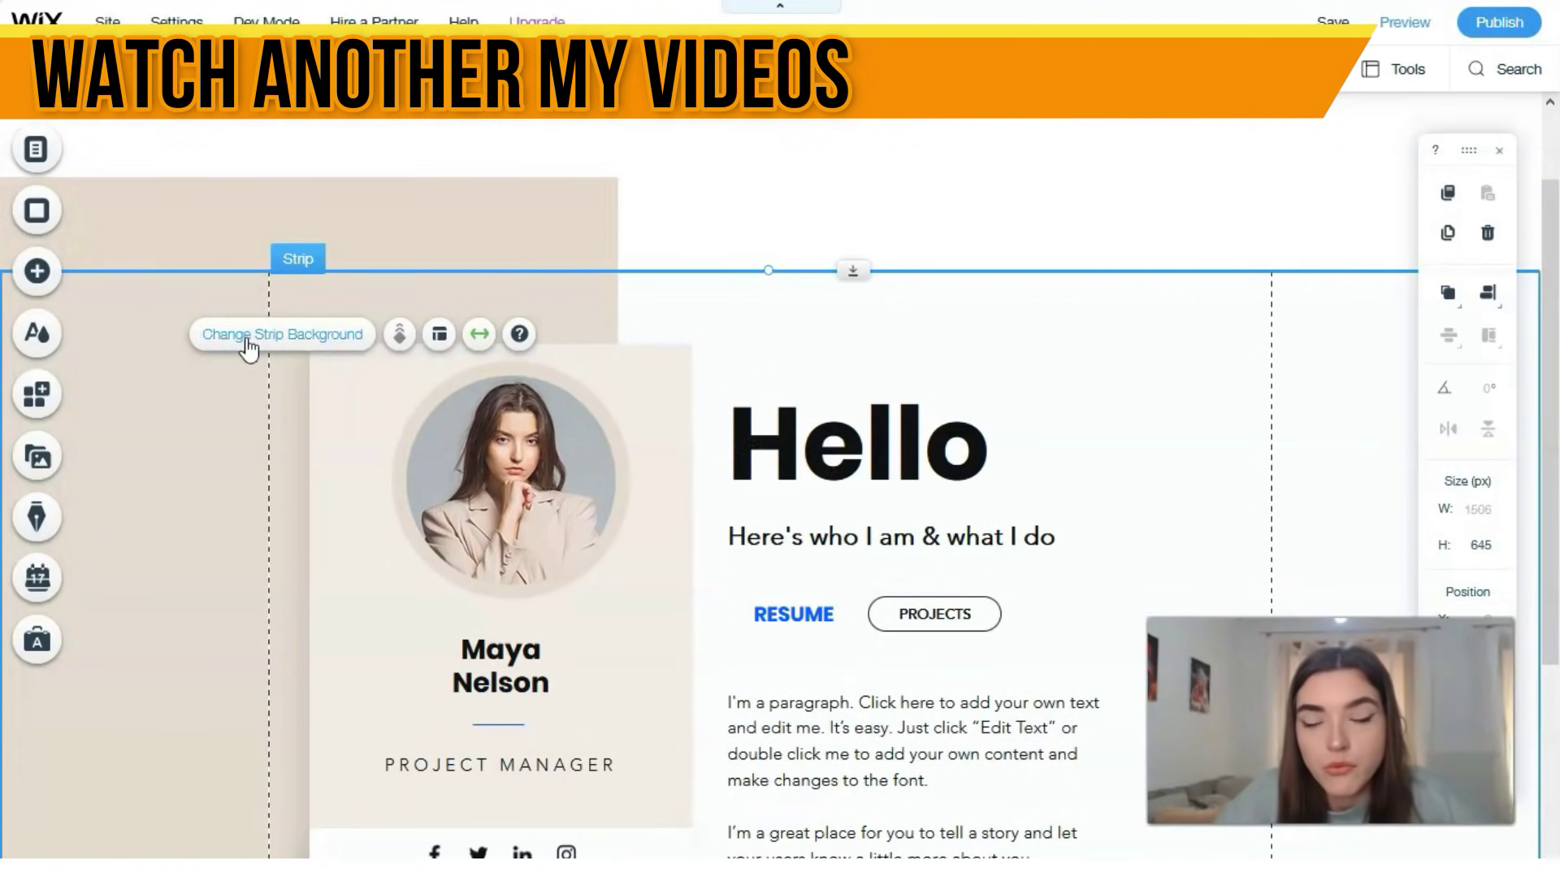
click(248, 347)
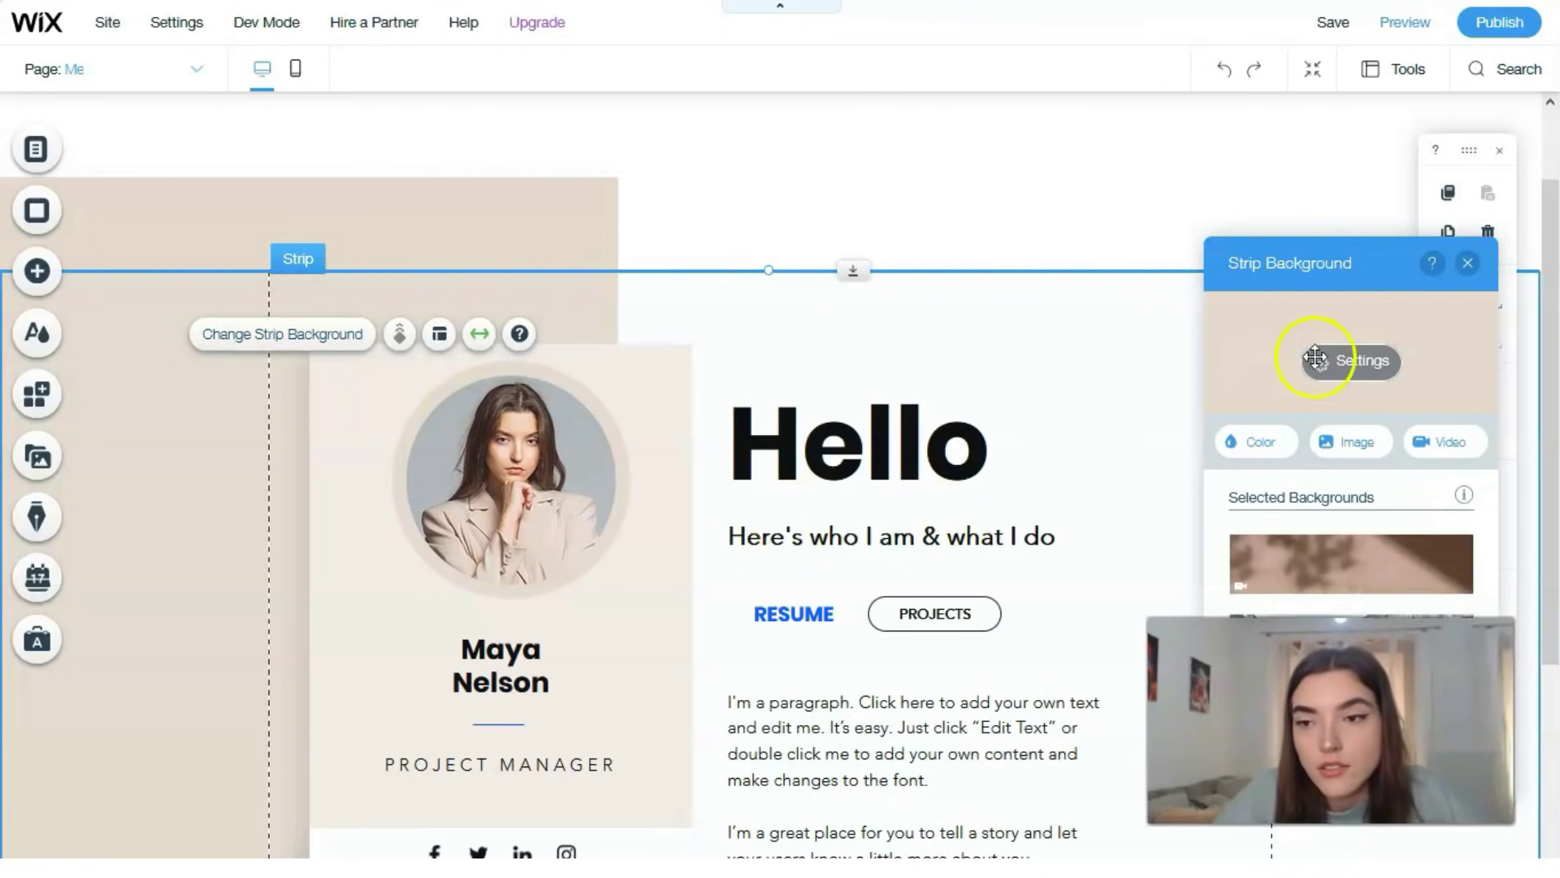
drag(1354, 265, 524, 199)
click(588, 497)
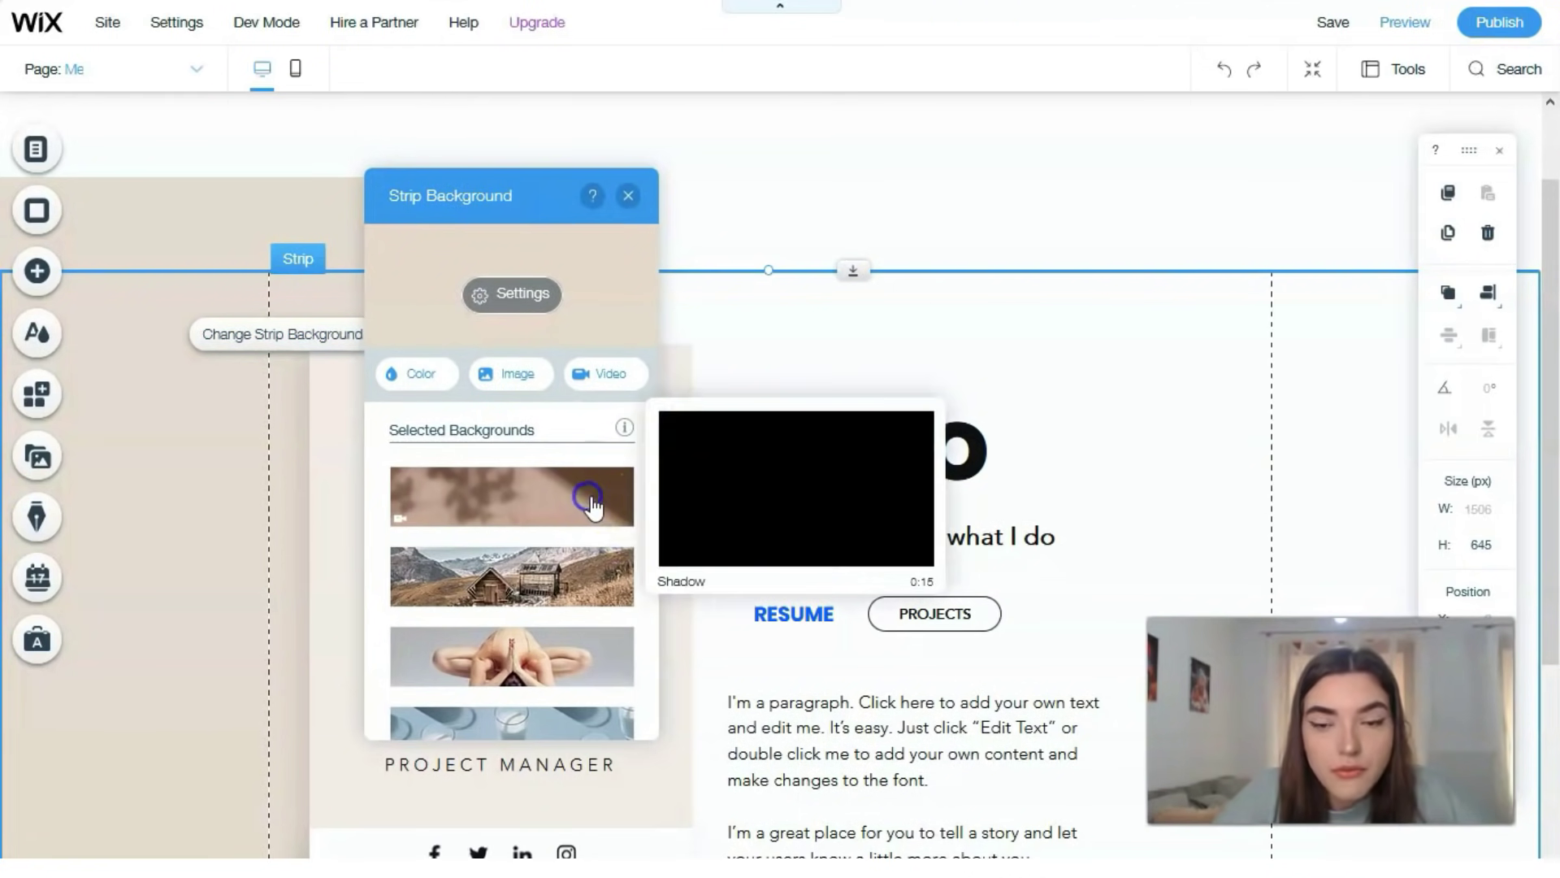
click(439, 530)
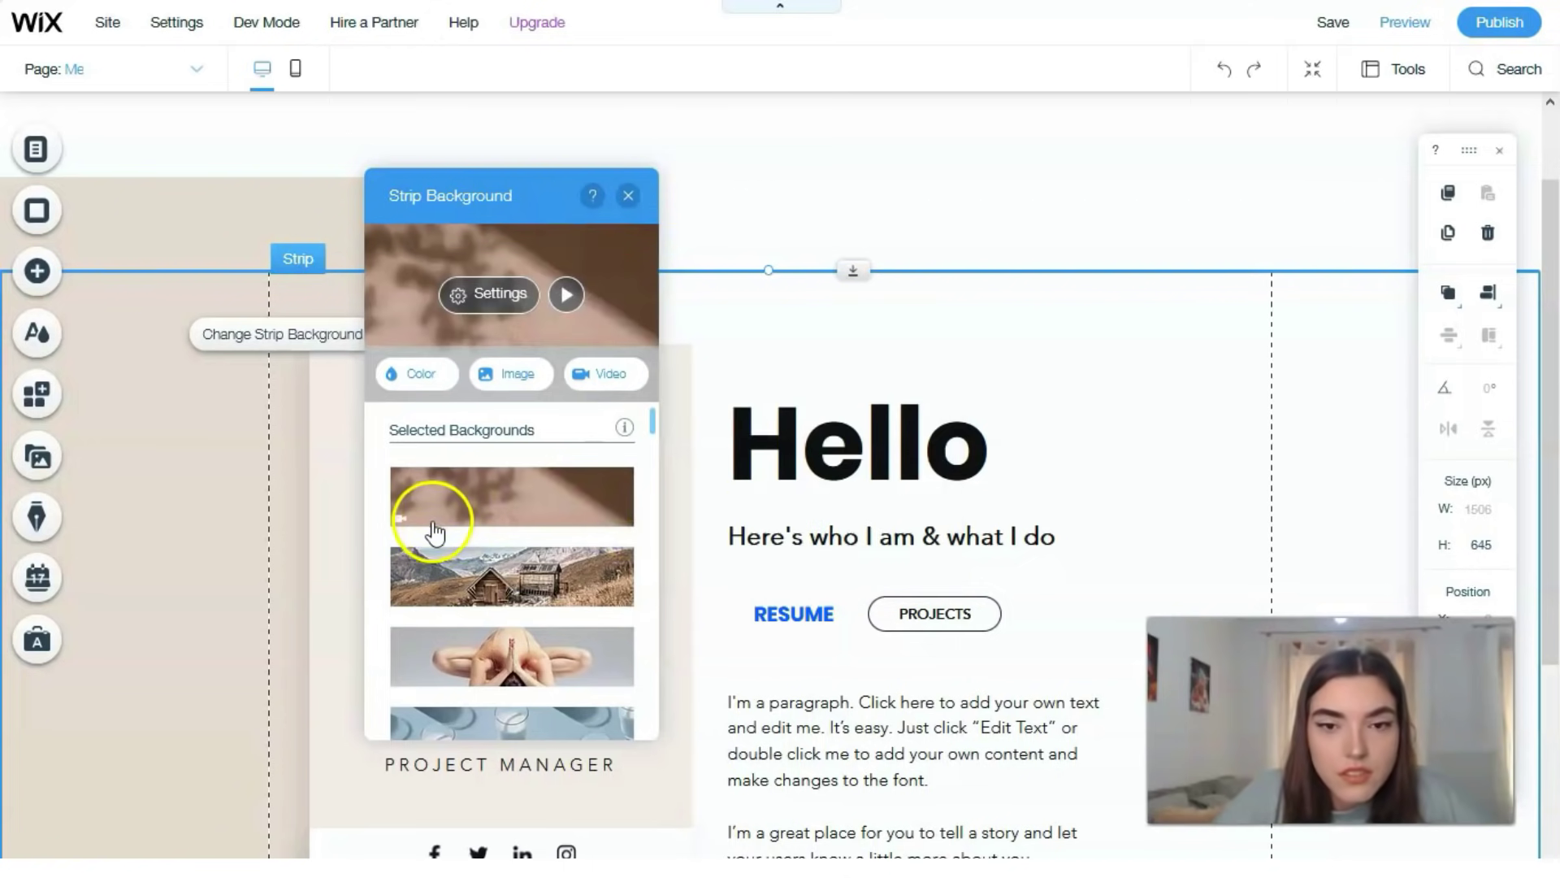
Step: Play the strip's video background to preview it on the page and close the background settings
click(568, 295)
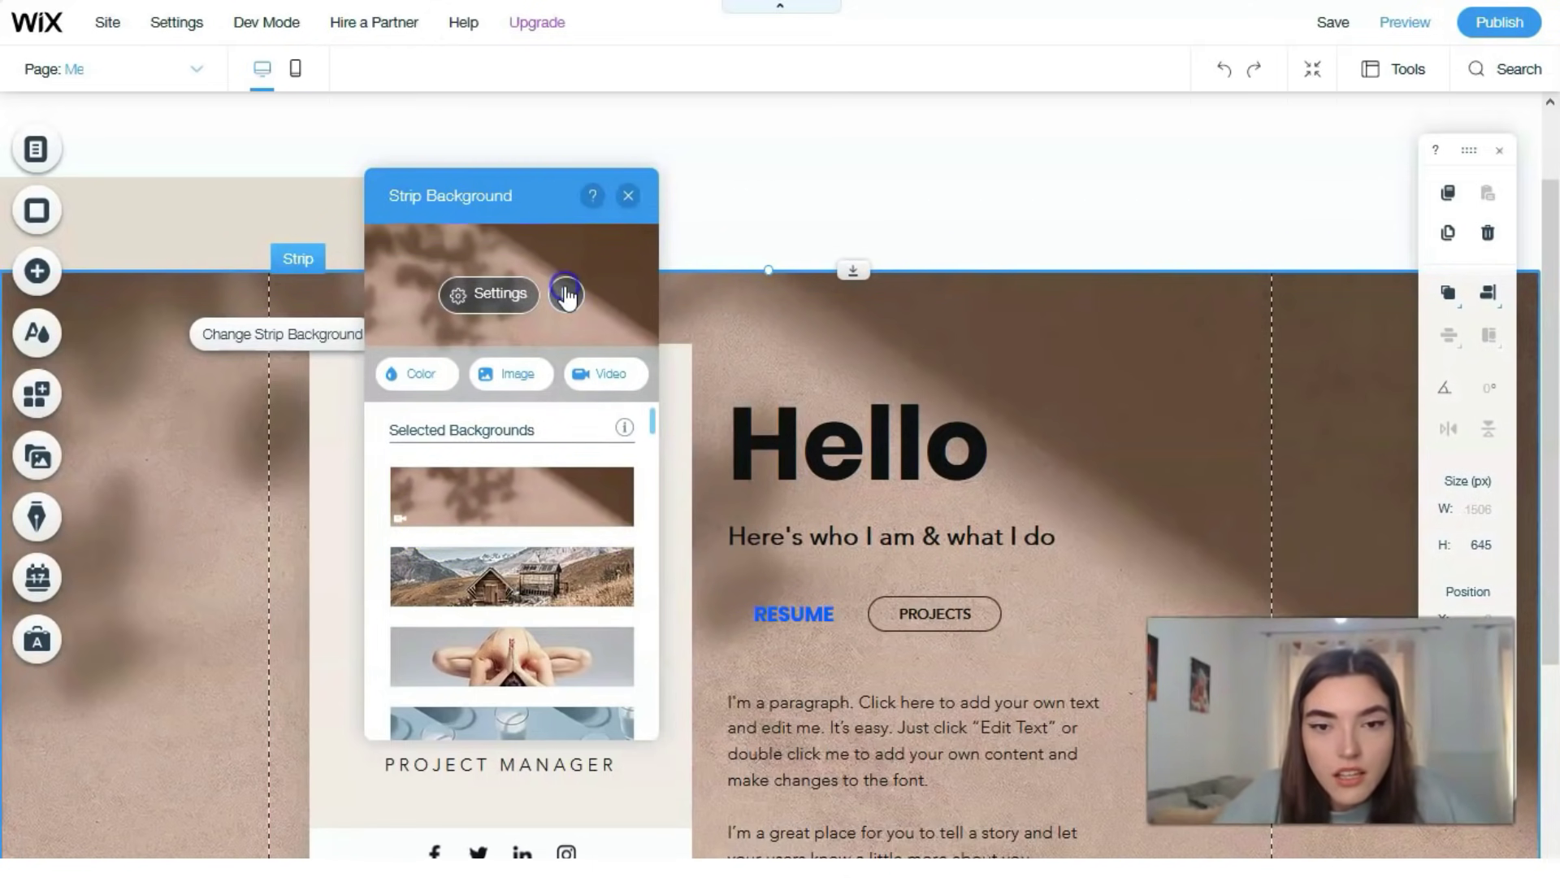
click(700, 394)
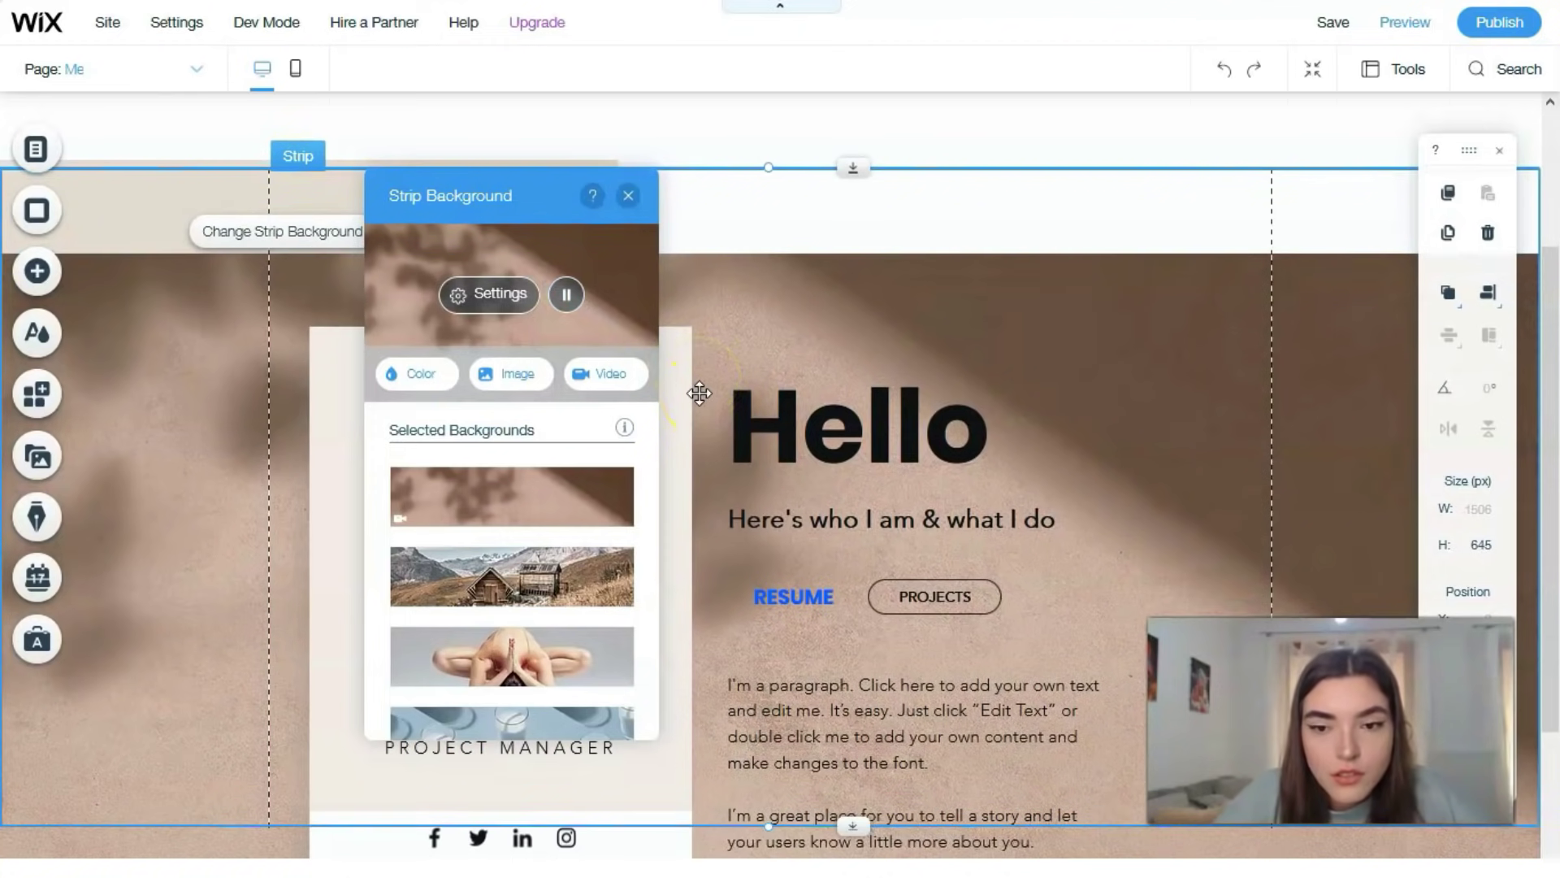
click(593, 358)
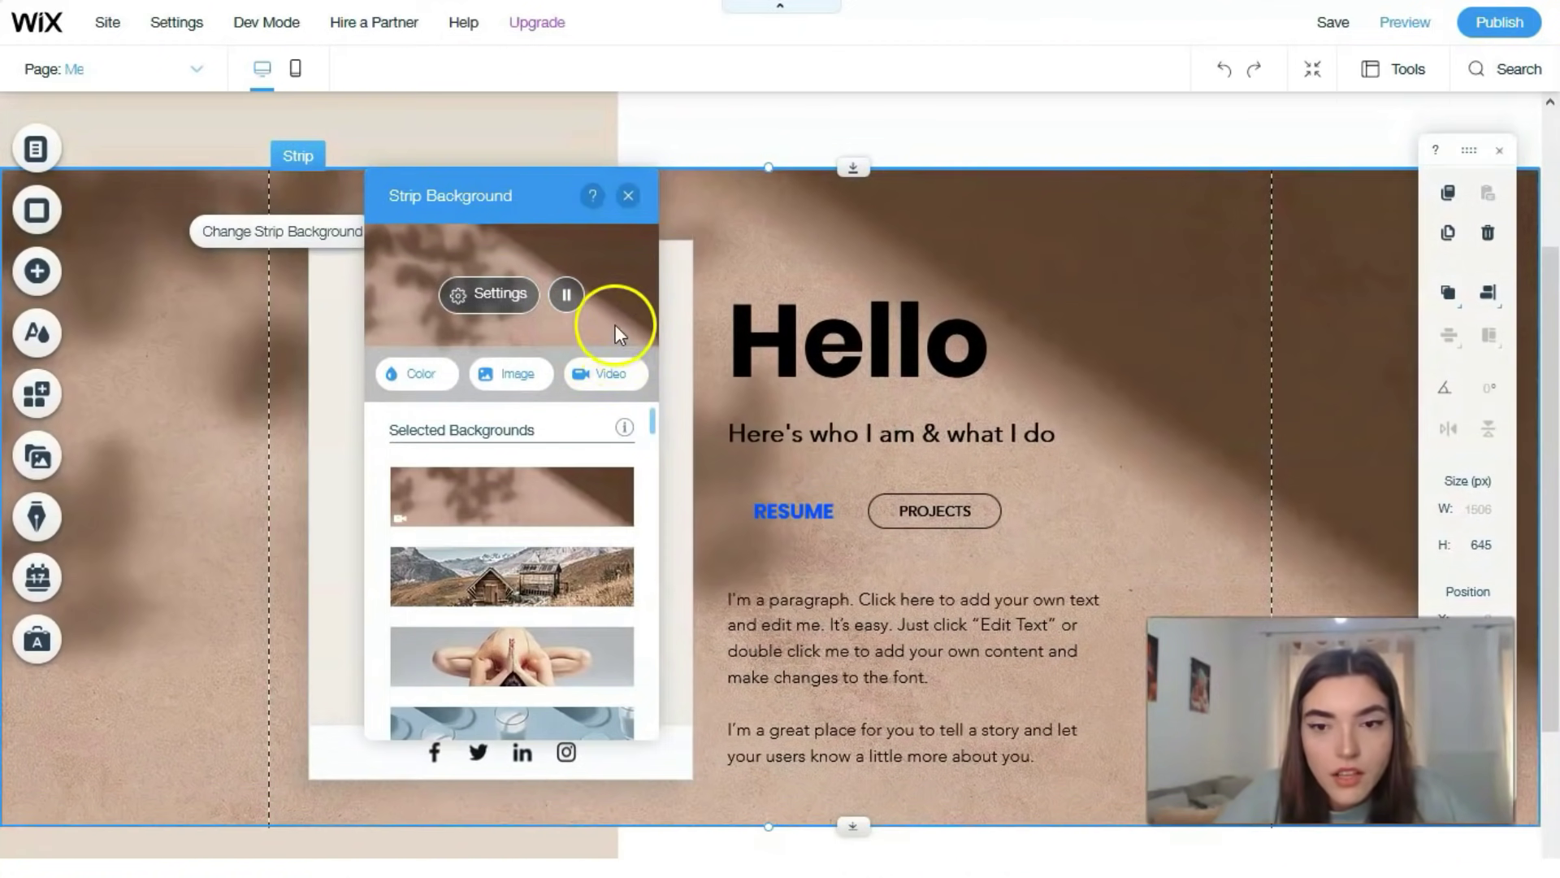
click(629, 196)
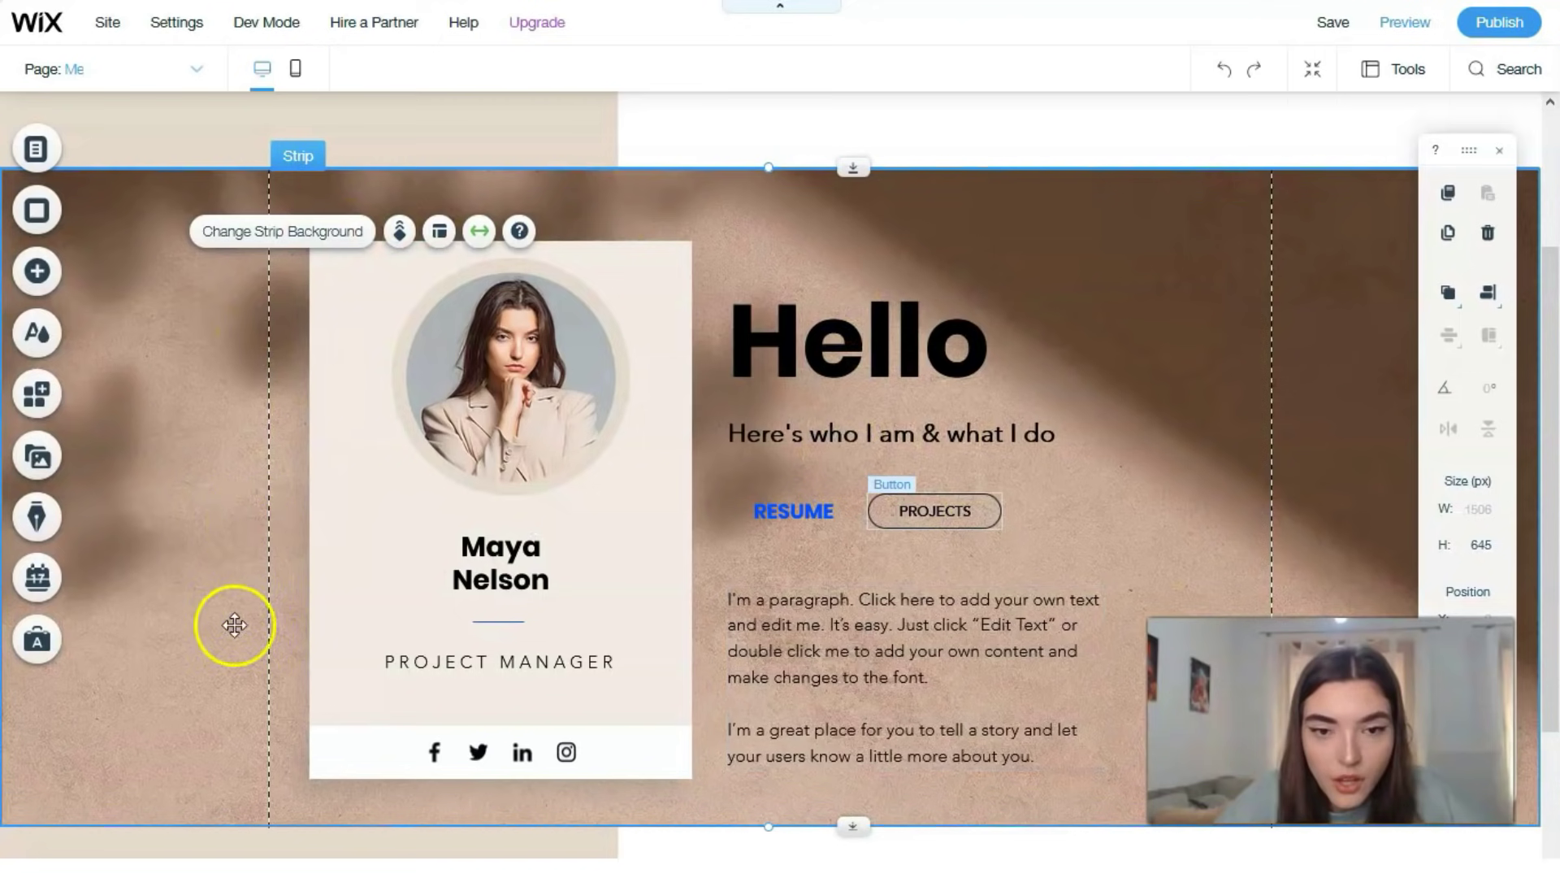
Step: Check the page with the new strip background down to the footer and save the site
scroll(1128, 583, down, 2)
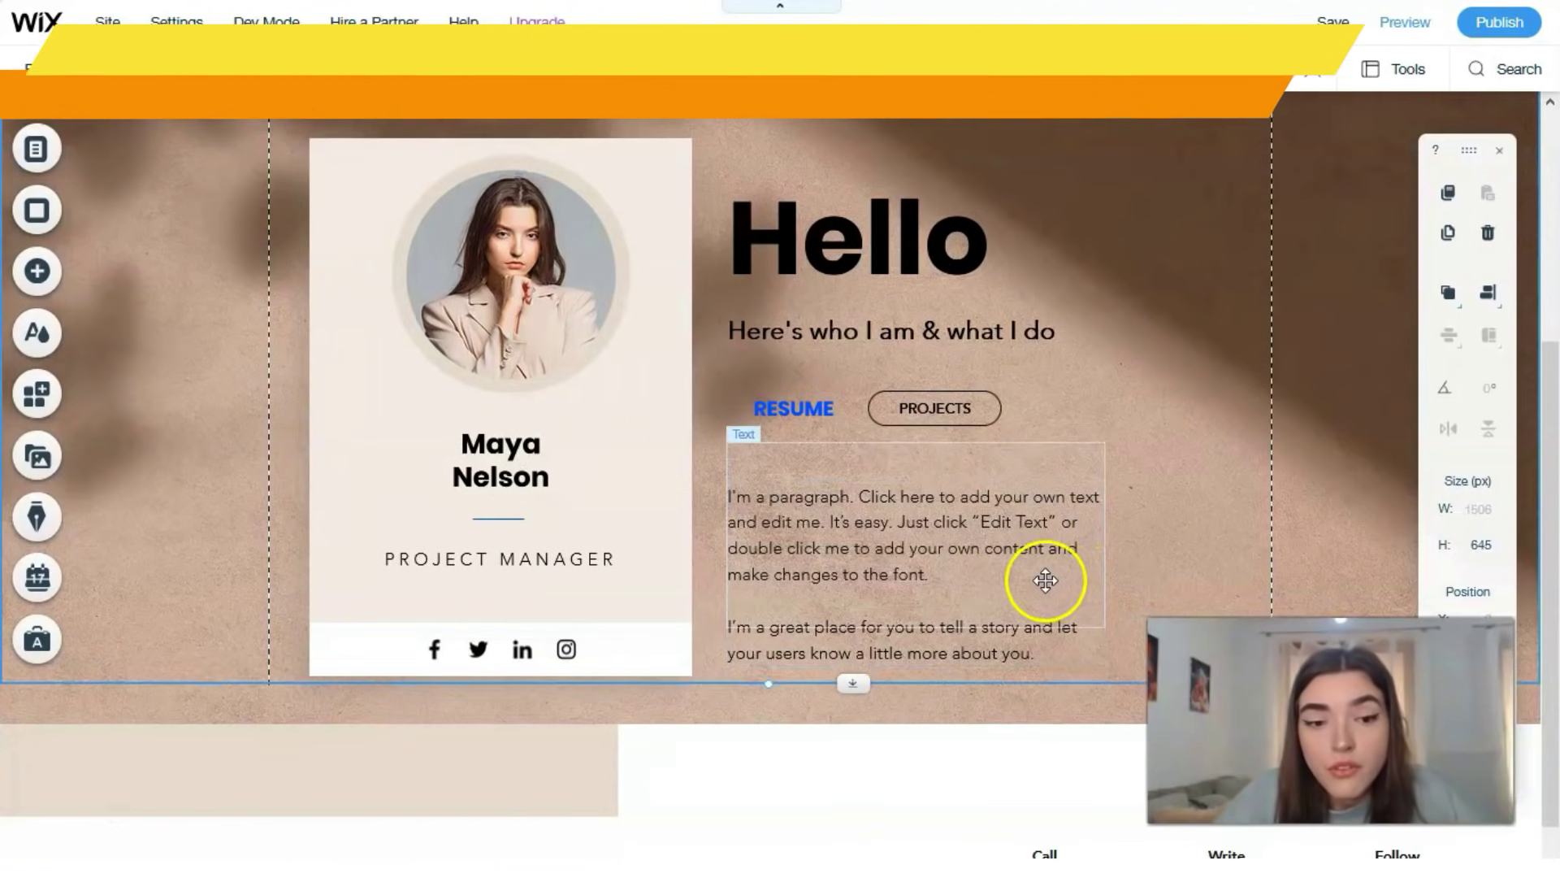
scroll(948, 551, down, 2)
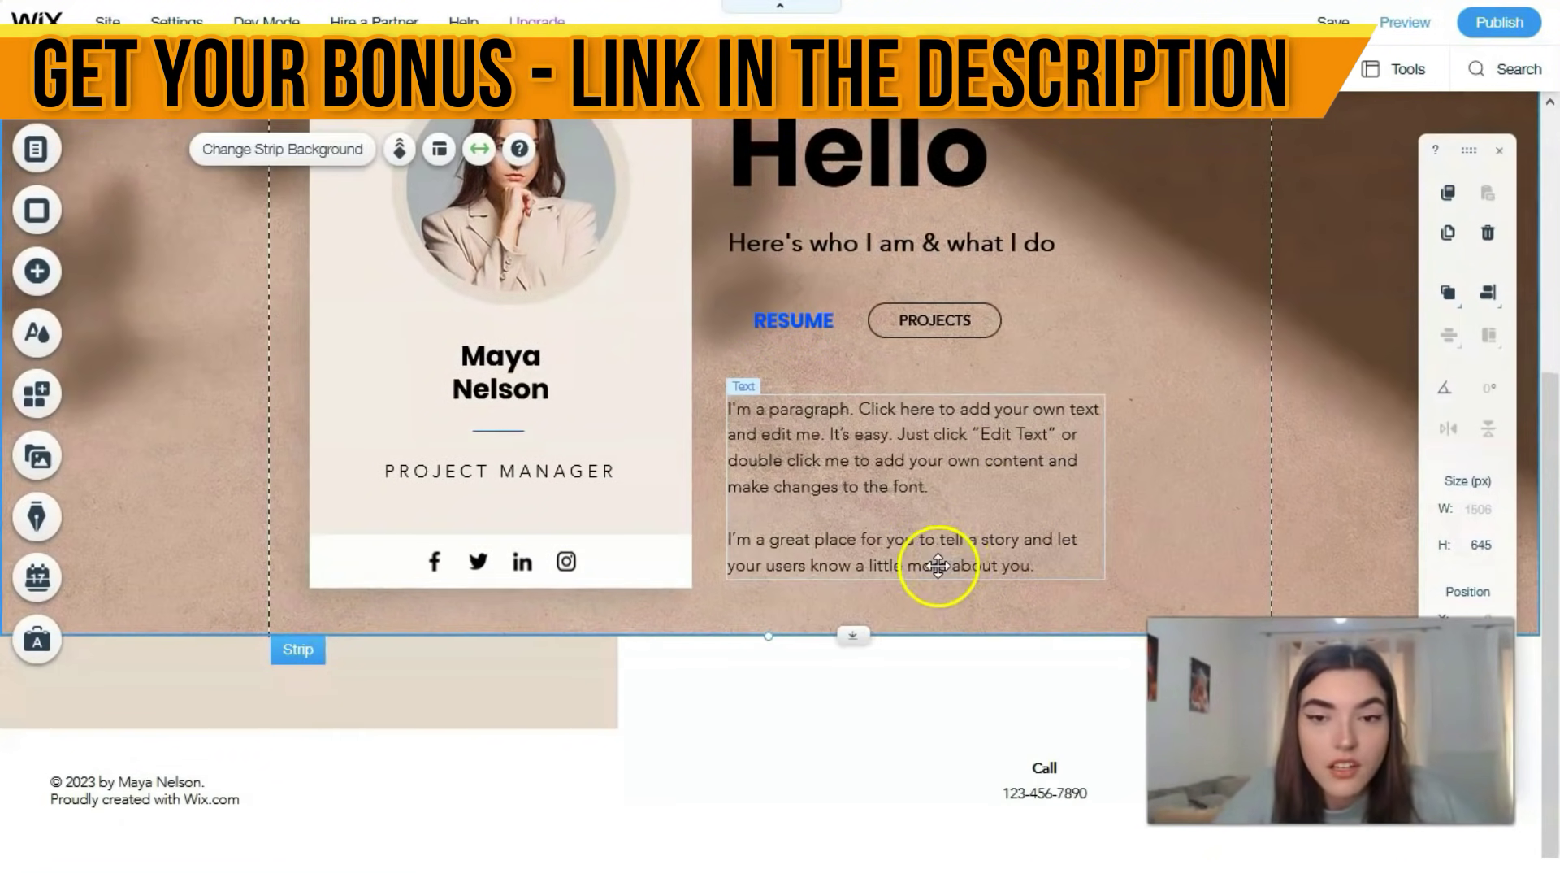
scroll(935, 569, up, 2)
scroll(928, 576, up, 1)
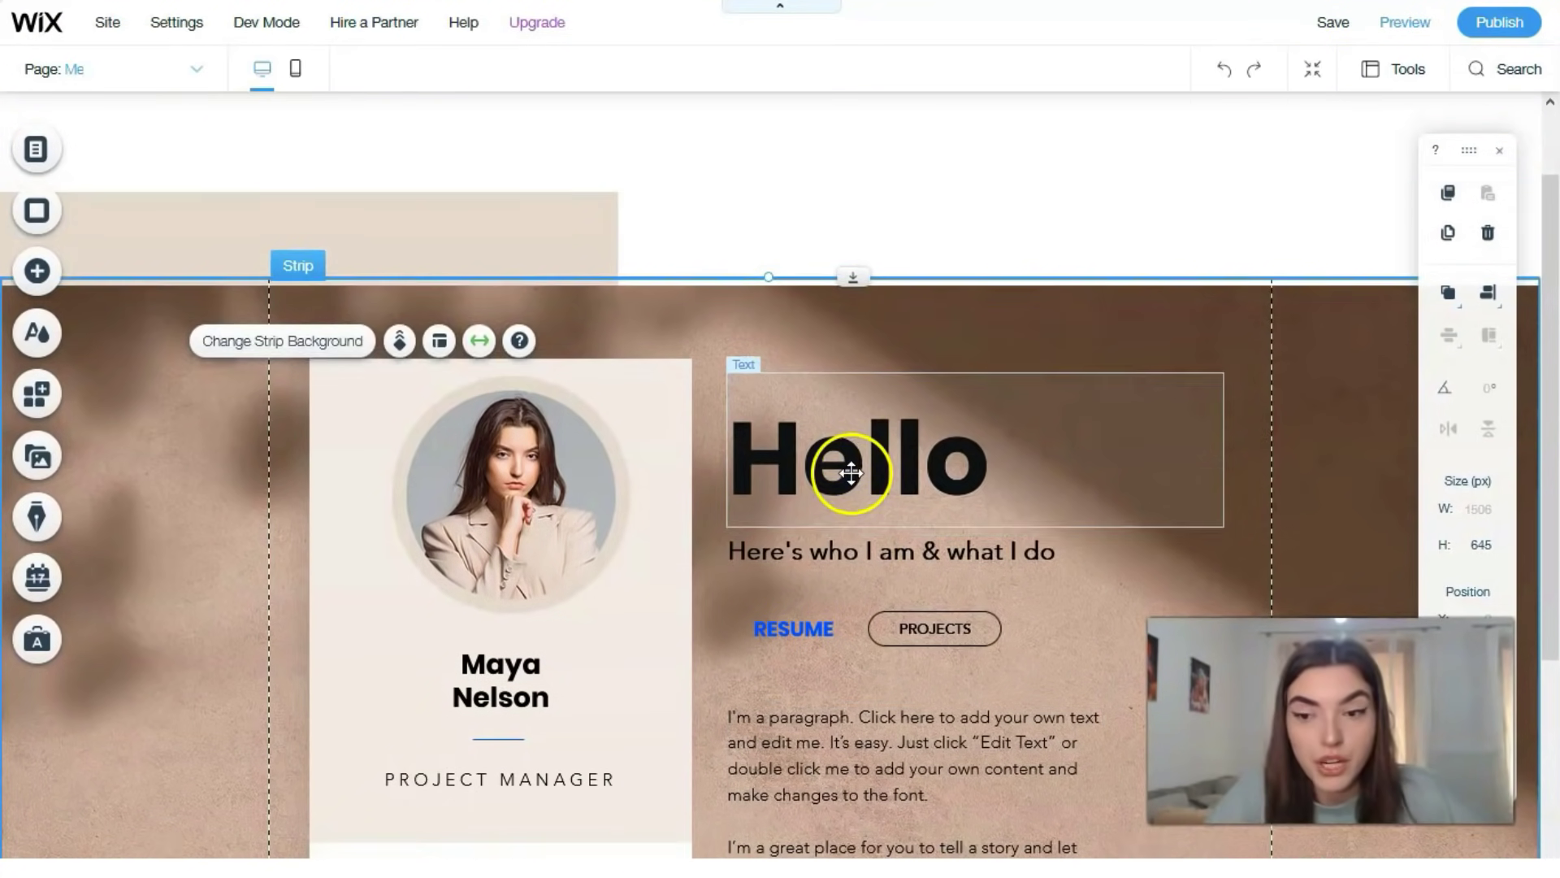
scroll(854, 469, down, 1)
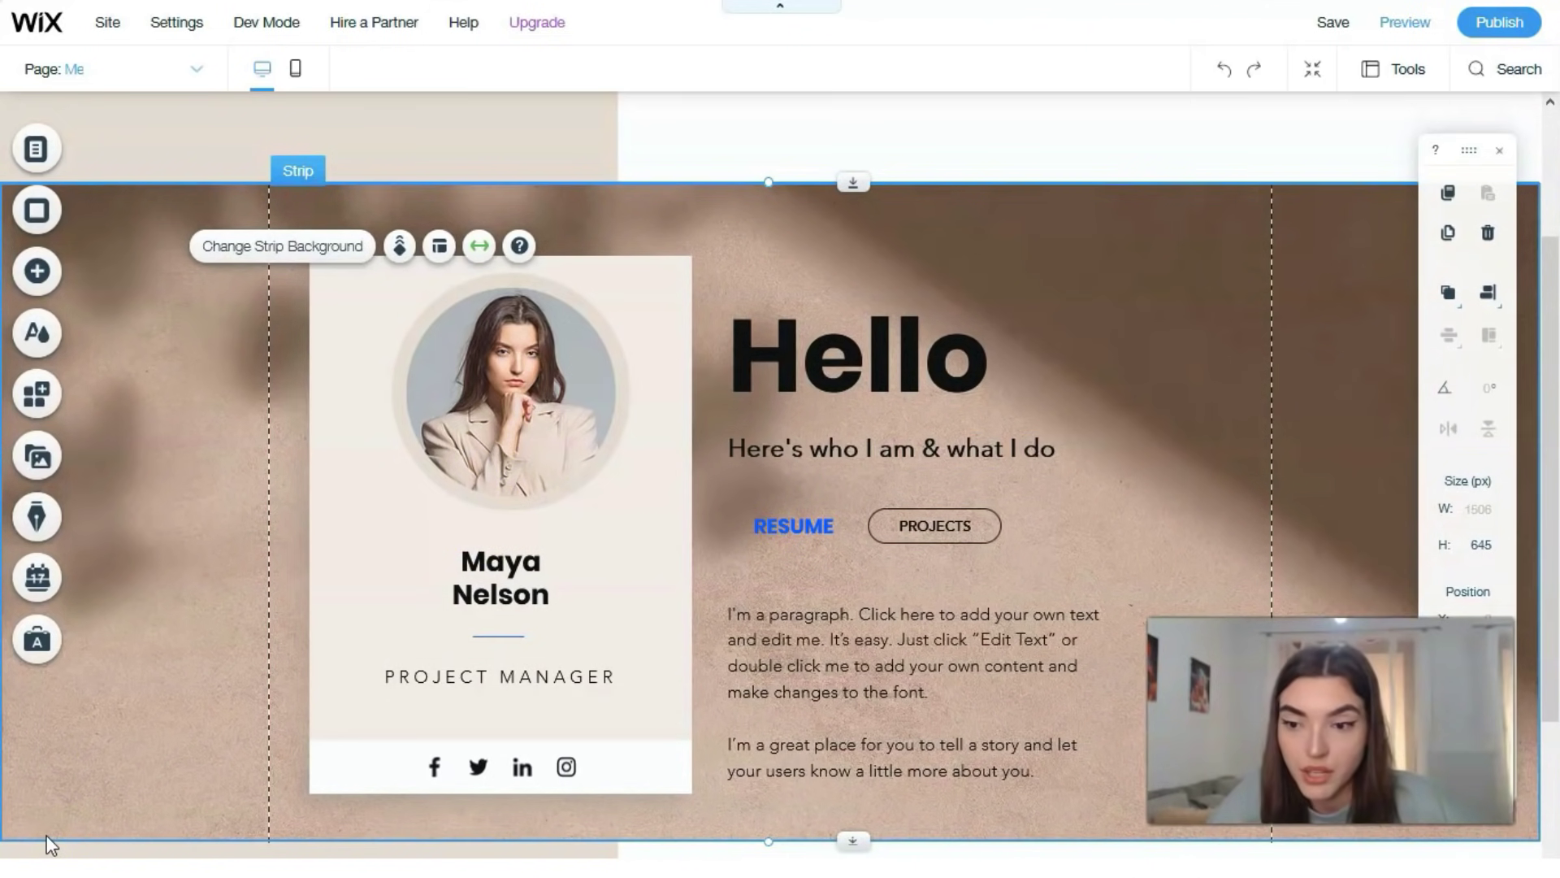
key(ctrl+s)
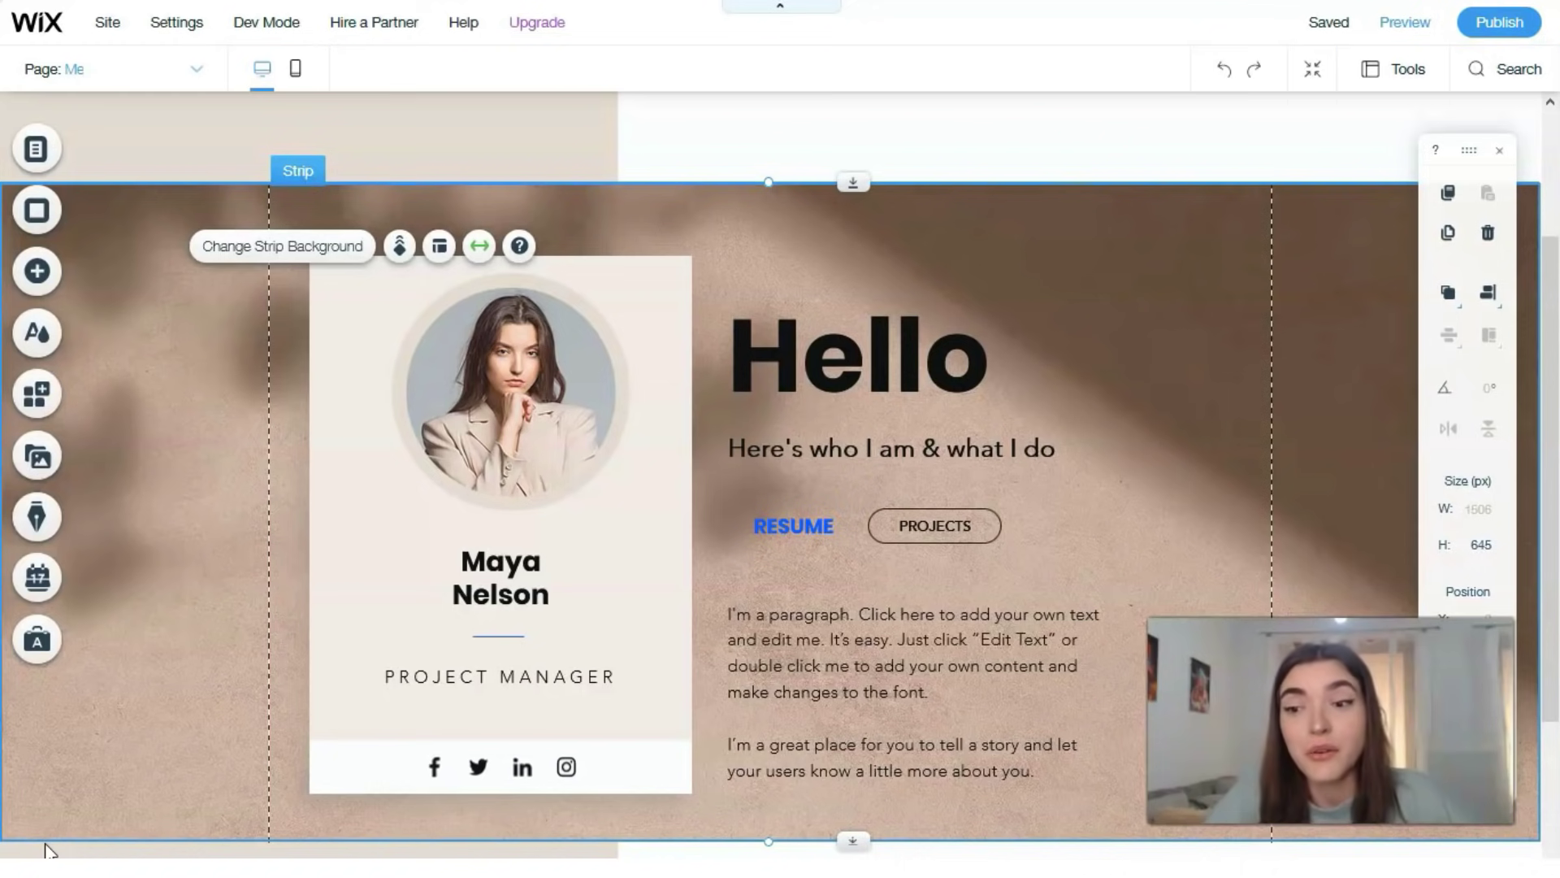
click(44, 823)
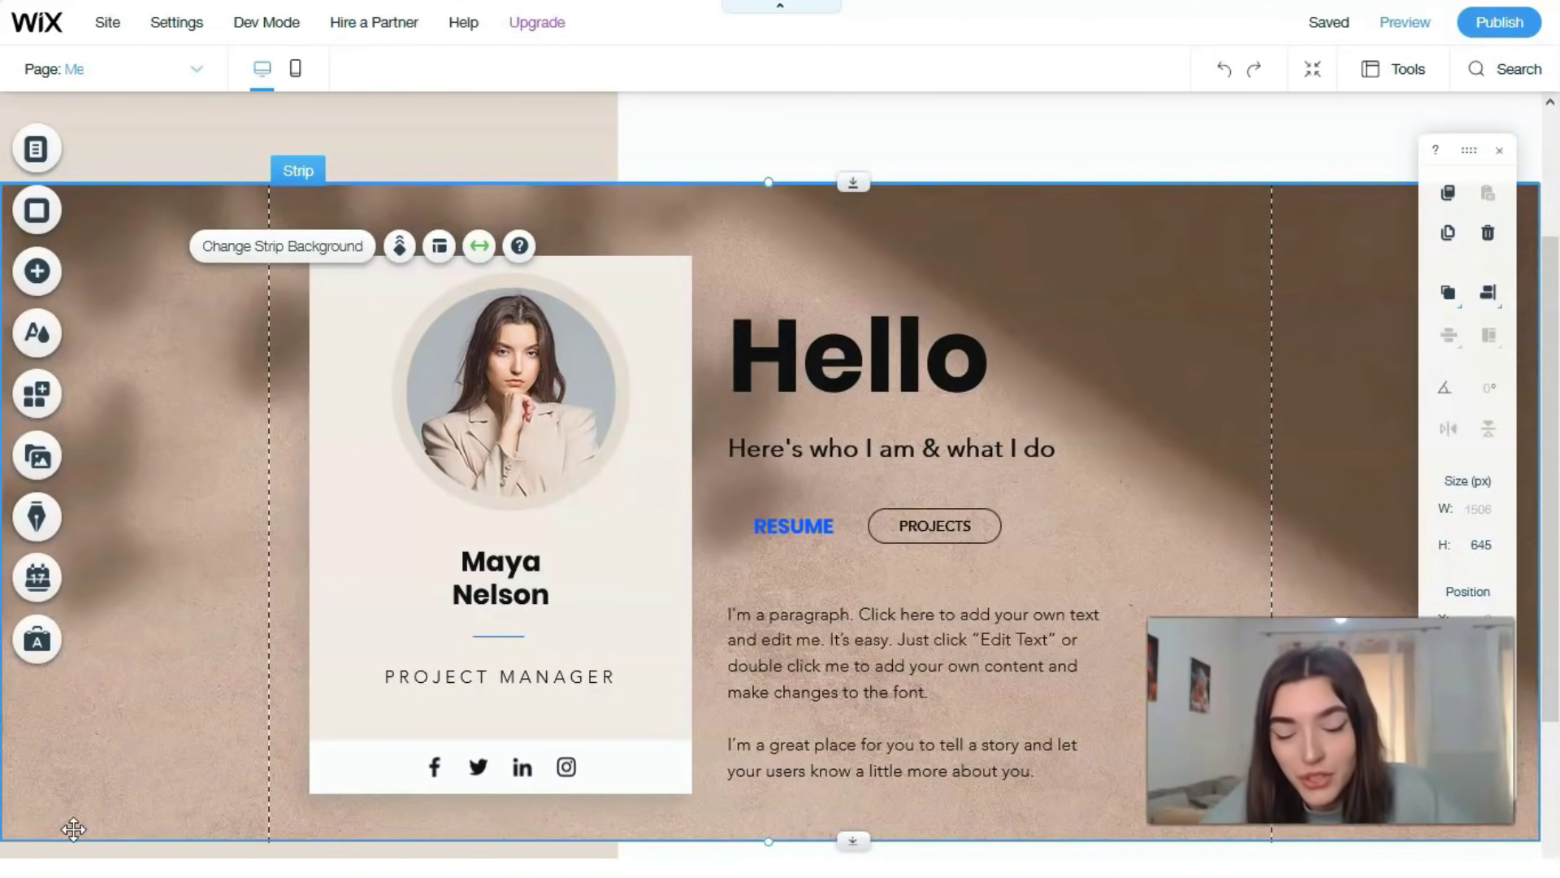
click(13, 763)
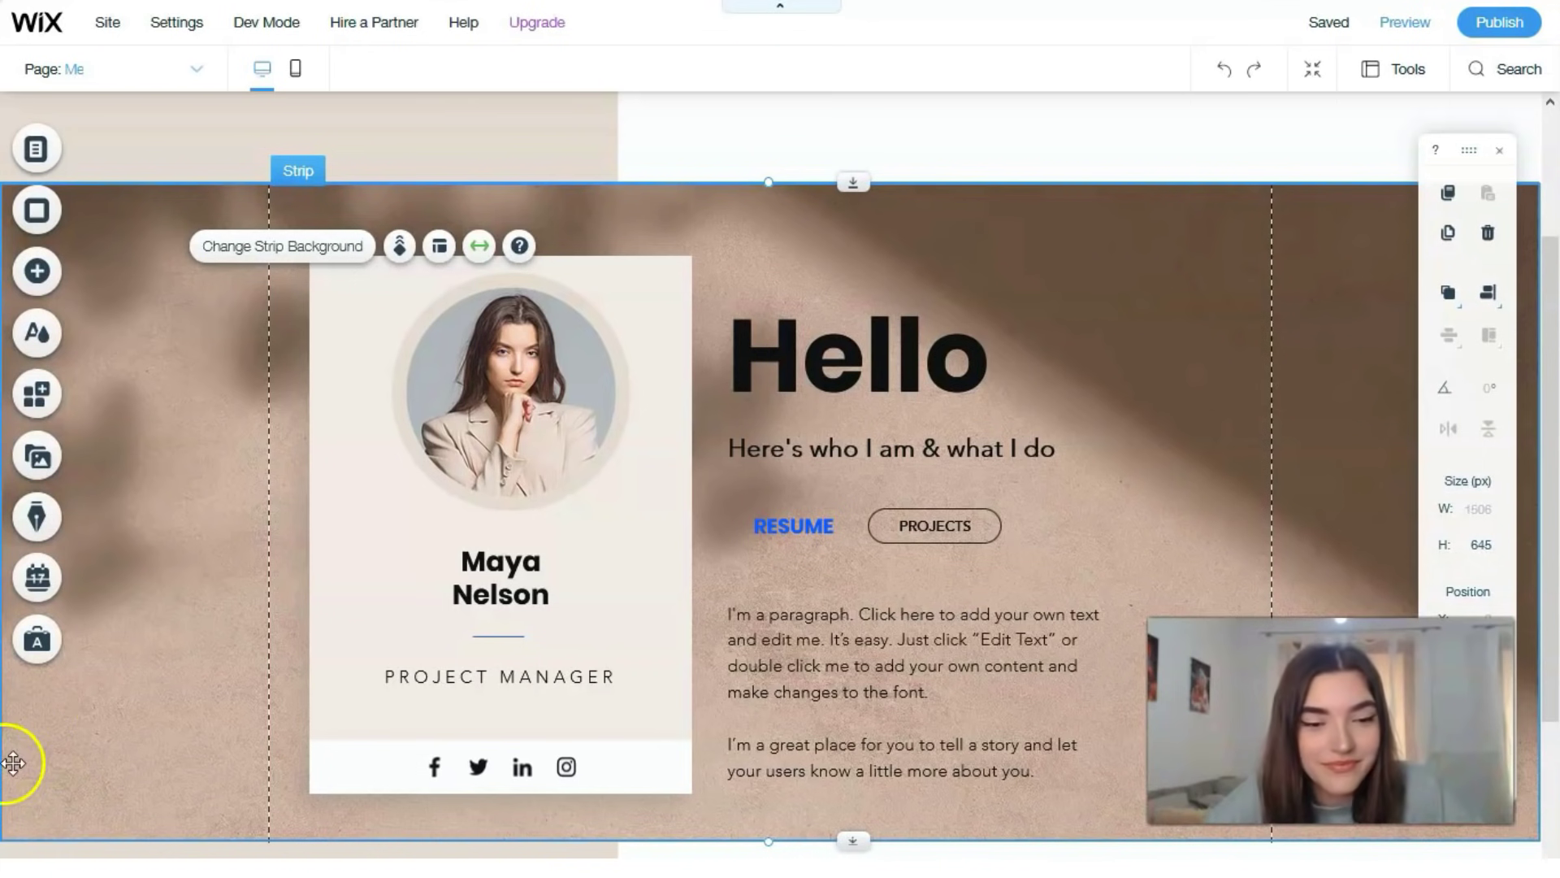